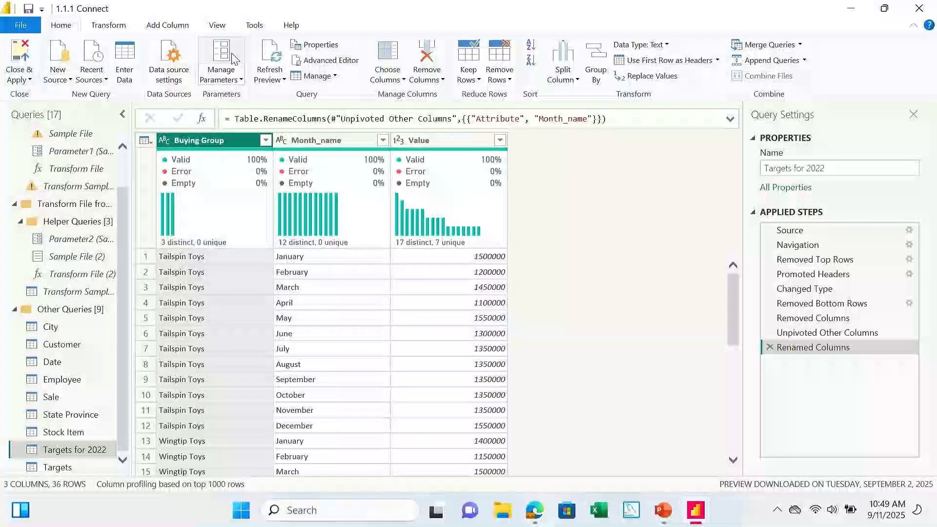
# Step: Start a custom column in the Targets for 2022 query and name it "Start of month"
pyautogui.click(168, 25)
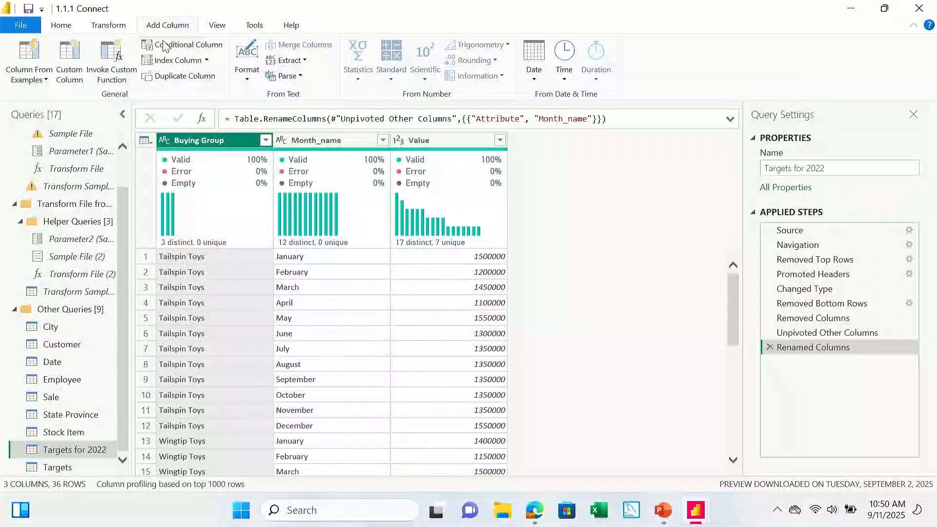
pyautogui.click(70, 61)
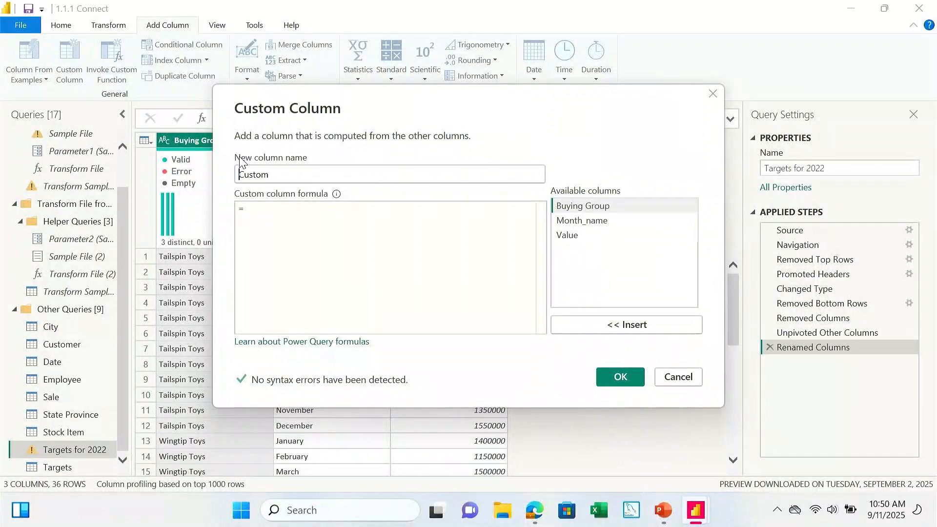
pyautogui.click(281, 177)
pyautogui.press('BackSpace')
pyautogui.press('BackSpace')
pyautogui.press('BackSpace')
pyautogui.press('BackSpace')
pyautogui.press('BackSpace')
pyautogui.press('BackSpace')
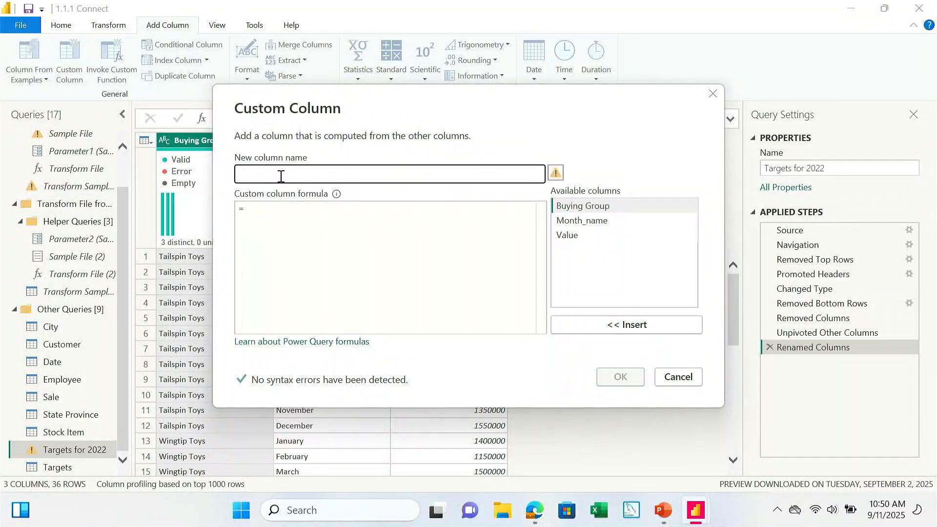
pyautogui.write('Start')
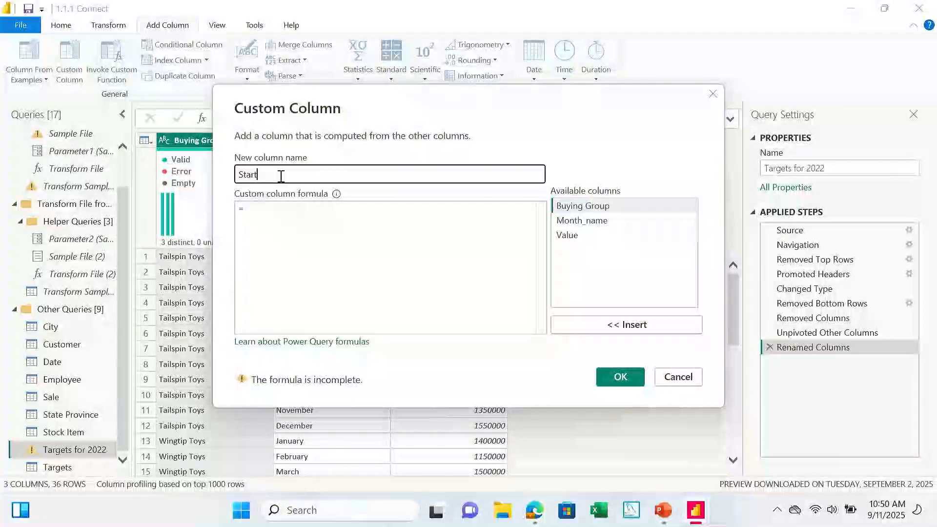
pyautogui.write(' of m')
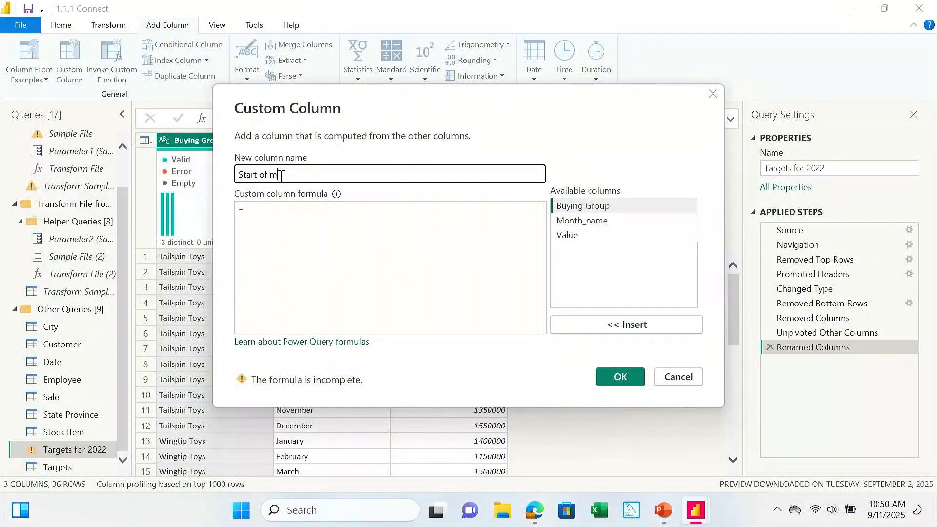
pyautogui.write('onth')
# Step: Begin the Start of month column formula with the function name Date.From, removing the duplicated "Date" text
pyautogui.click(273, 213)
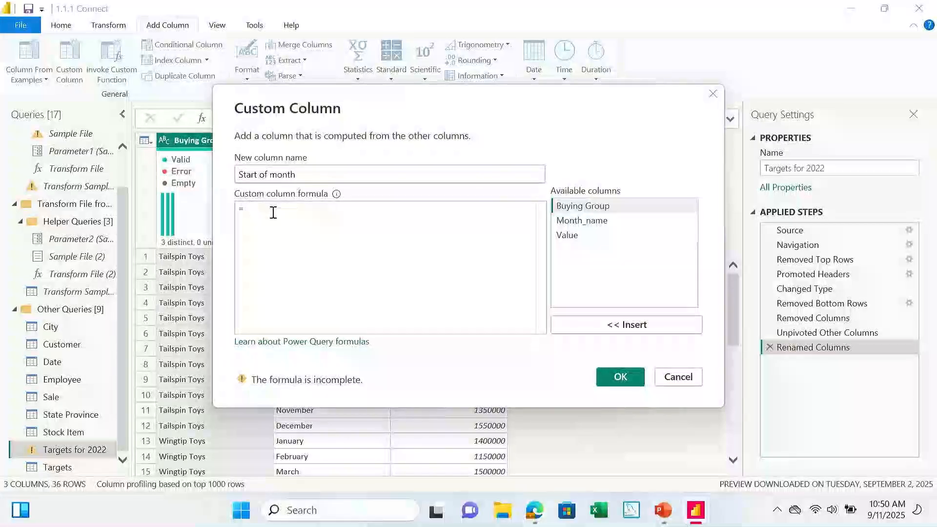
pyautogui.write('Date')
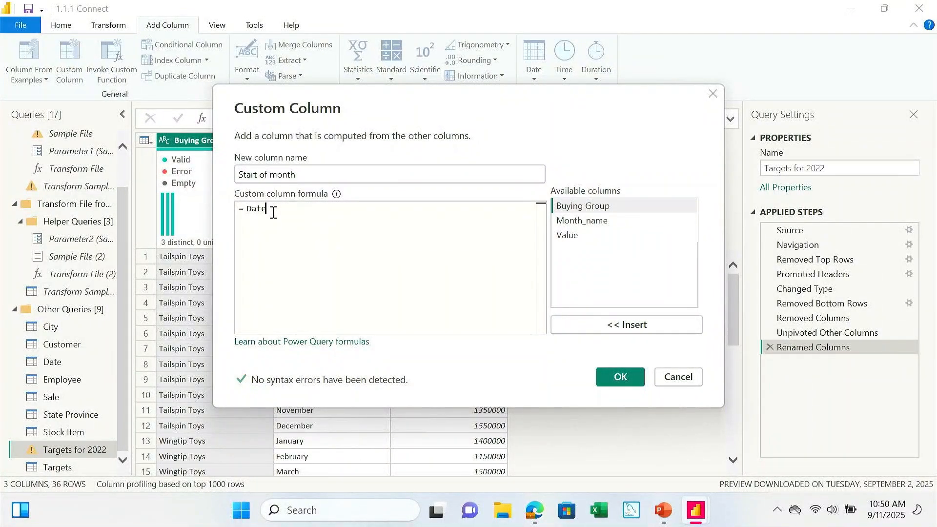
pyautogui.write('.ff')
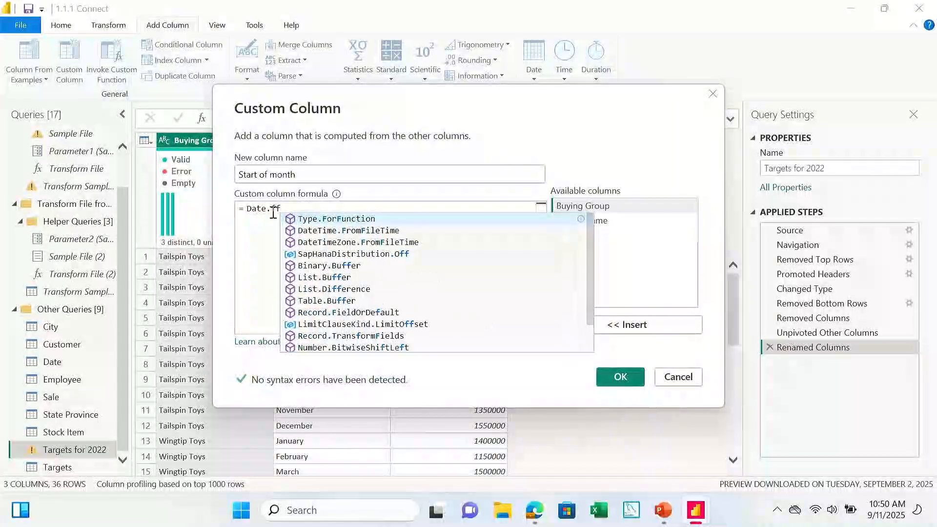
pyautogui.press('BackSpace')
pyautogui.press('BackSpace')
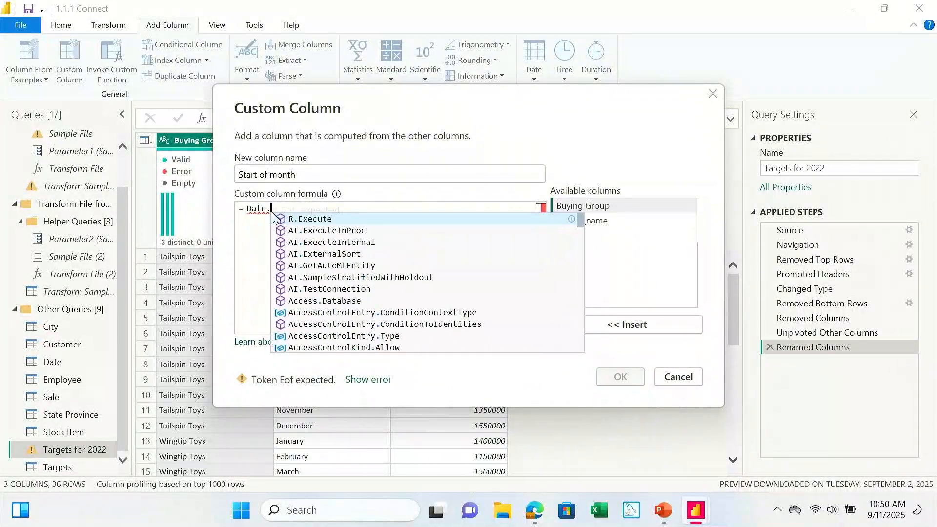
pyautogui.write('fro')
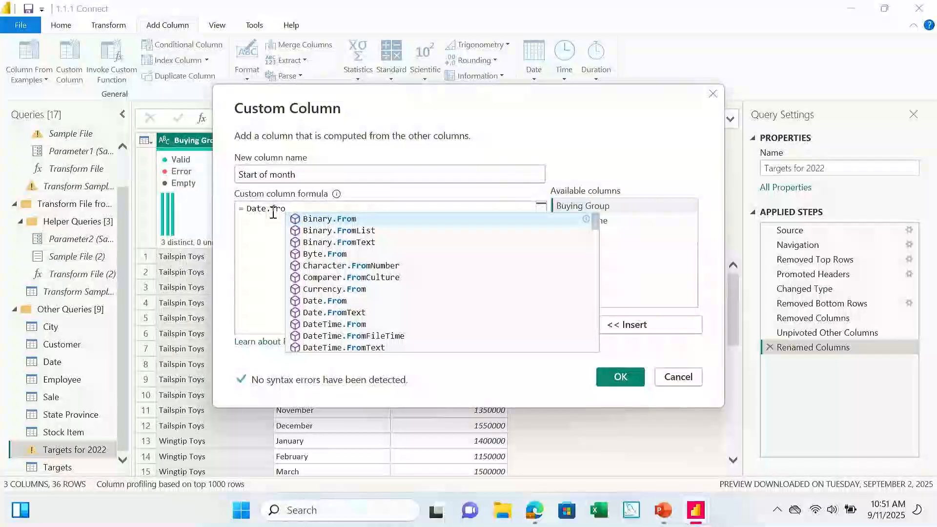
pyautogui.click(326, 301)
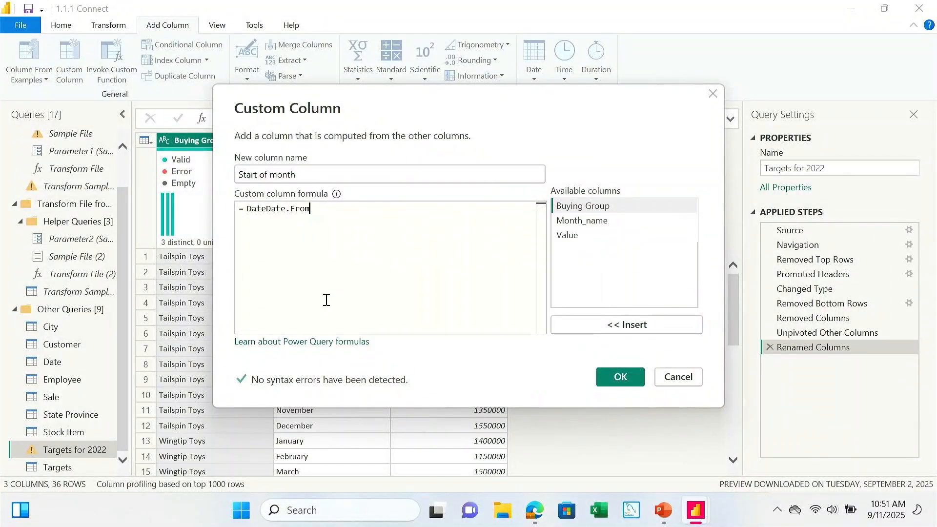
pyautogui.click(264, 209)
pyautogui.press('BackSpace')
pyautogui.press('BackSpace')
pyautogui.press('BackSpace')
pyautogui.press('BackSpace')
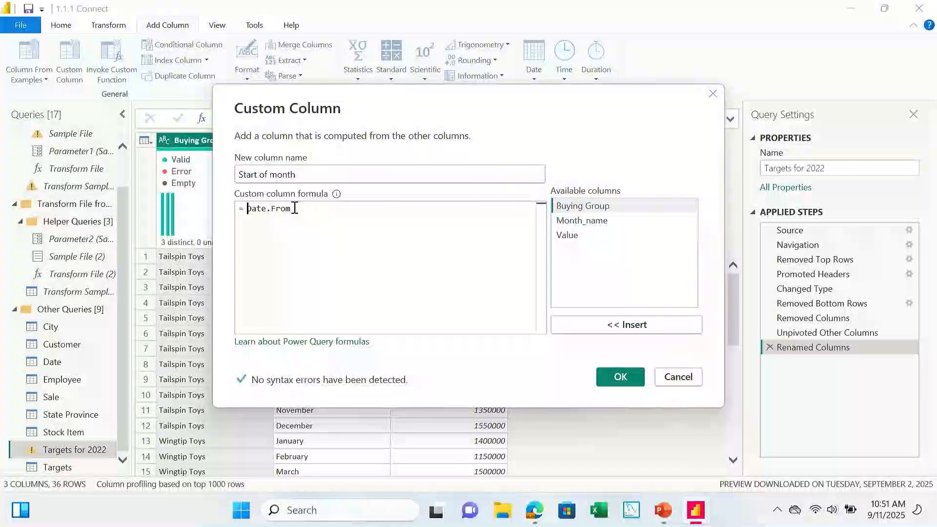
pyautogui.click(297, 210)
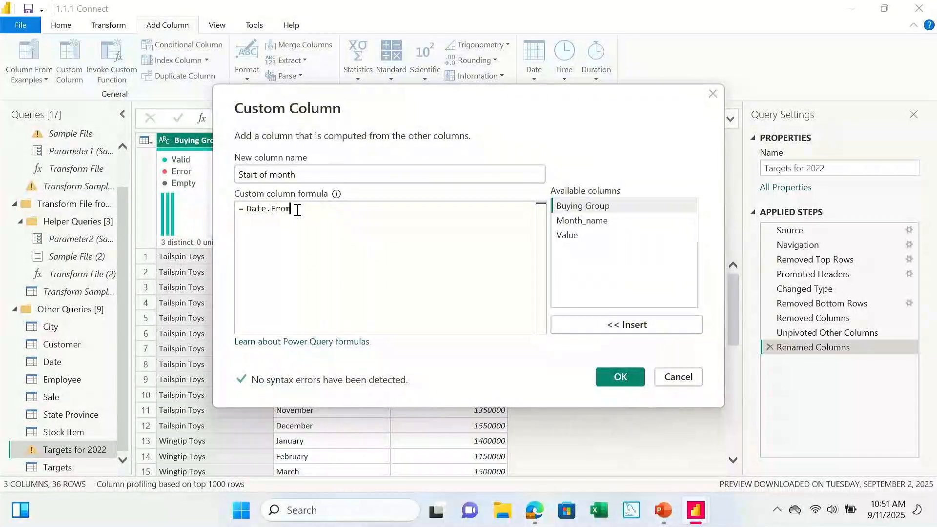
# Step: Complete the formula as Date.From([Month_name]&"2022") and create the column, then delete the Added Custom step from the query
pyautogui.write('(')
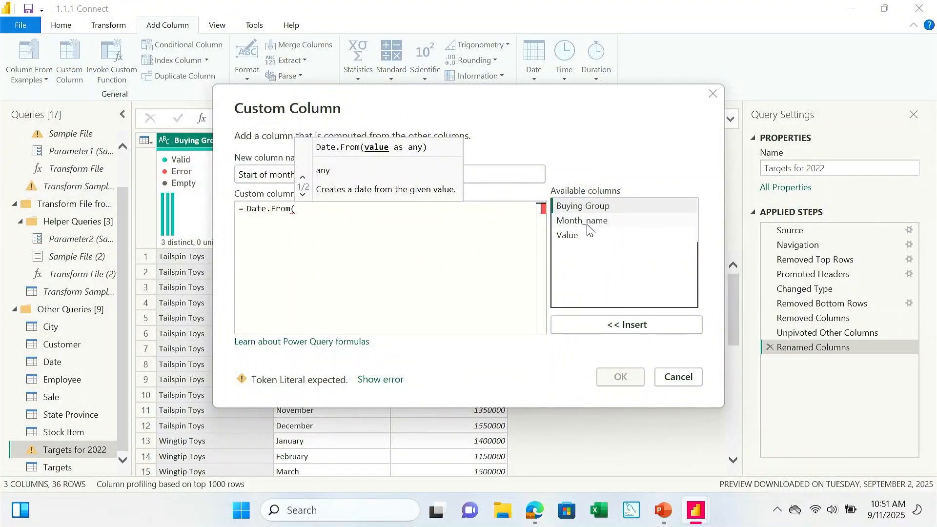
pyautogui.click(588, 226)
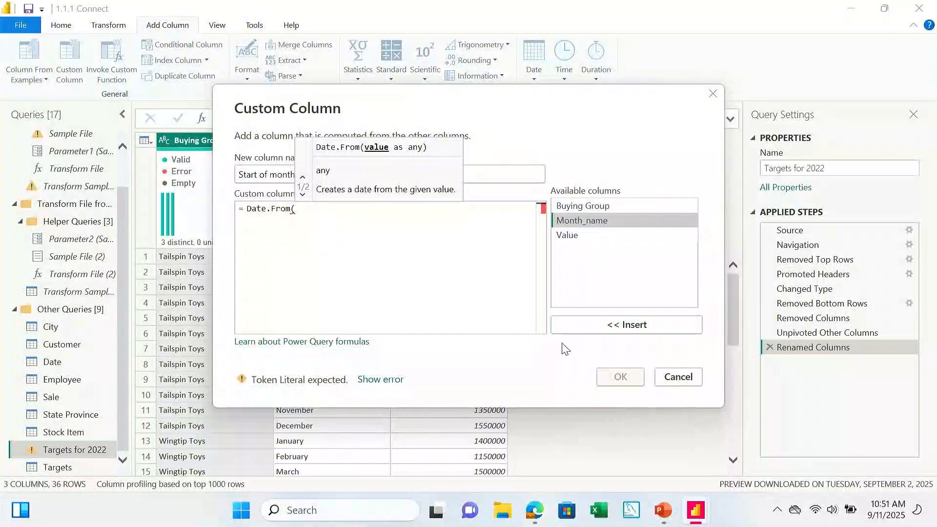
pyautogui.click(595, 325)
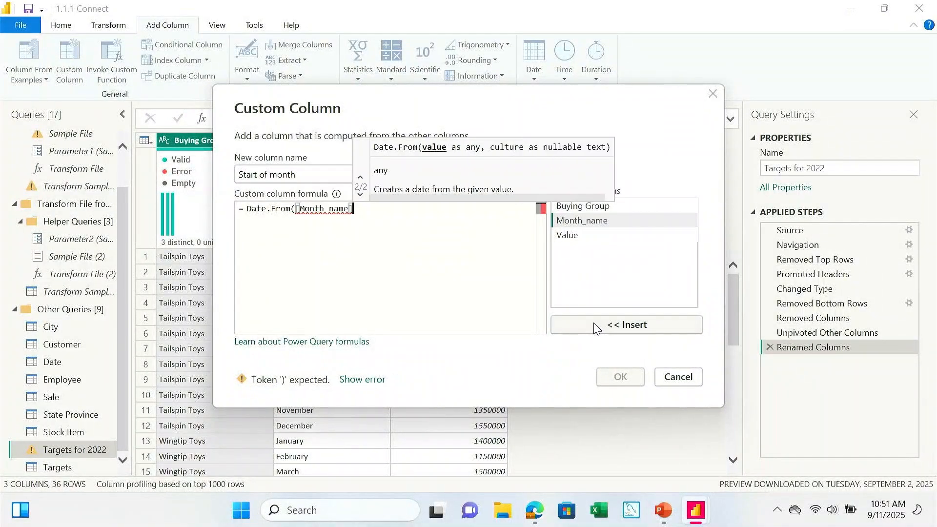
pyautogui.write('&')
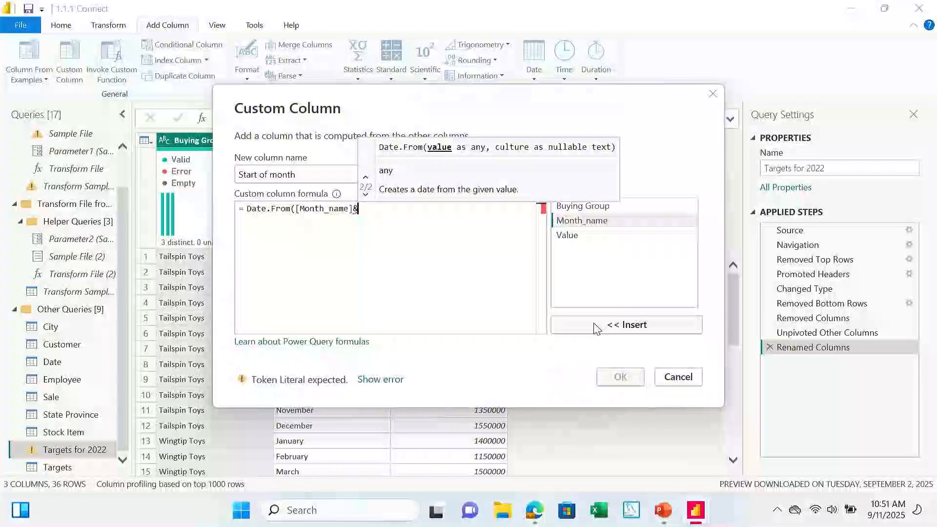
pyautogui.write('""')
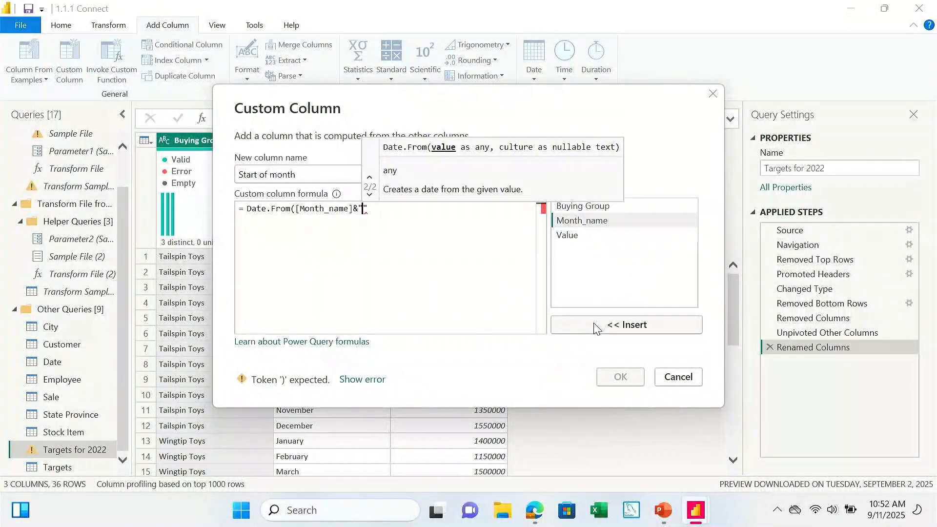
pyautogui.write('2022')
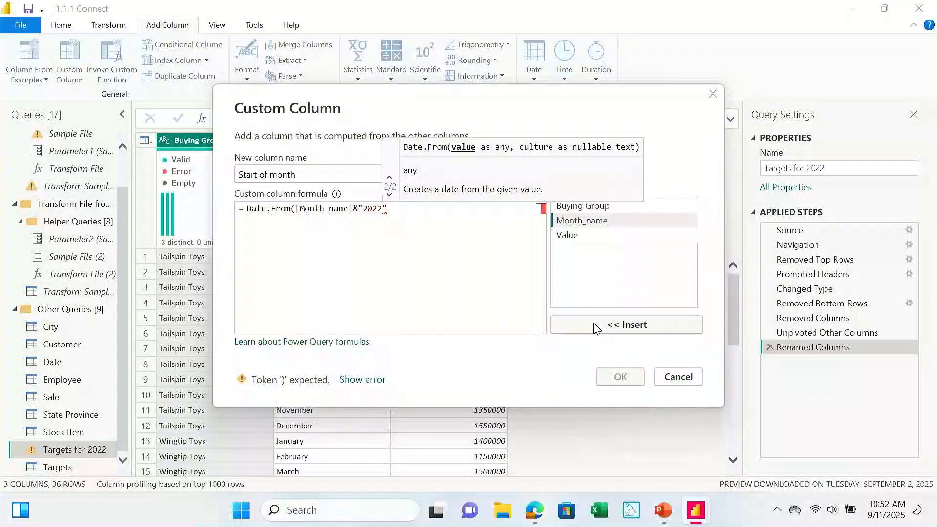
pyautogui.press('Right')
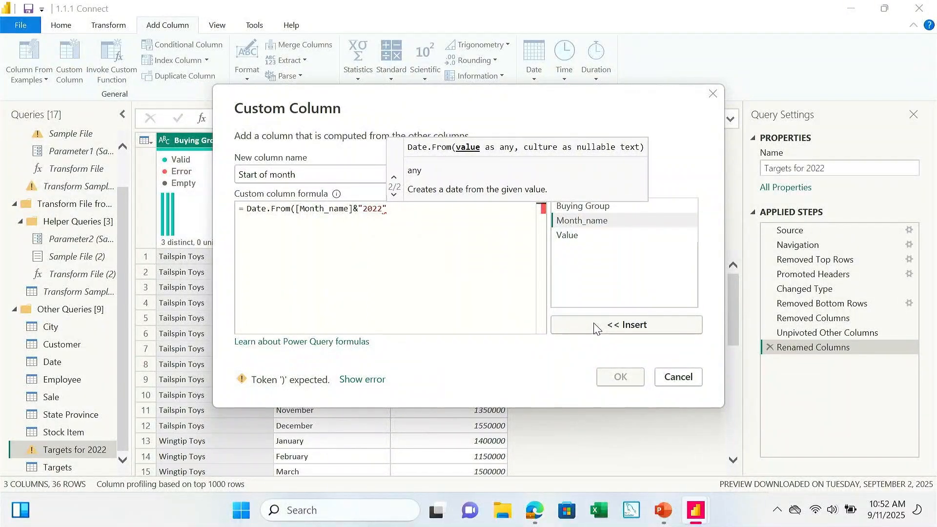
pyautogui.write(')')
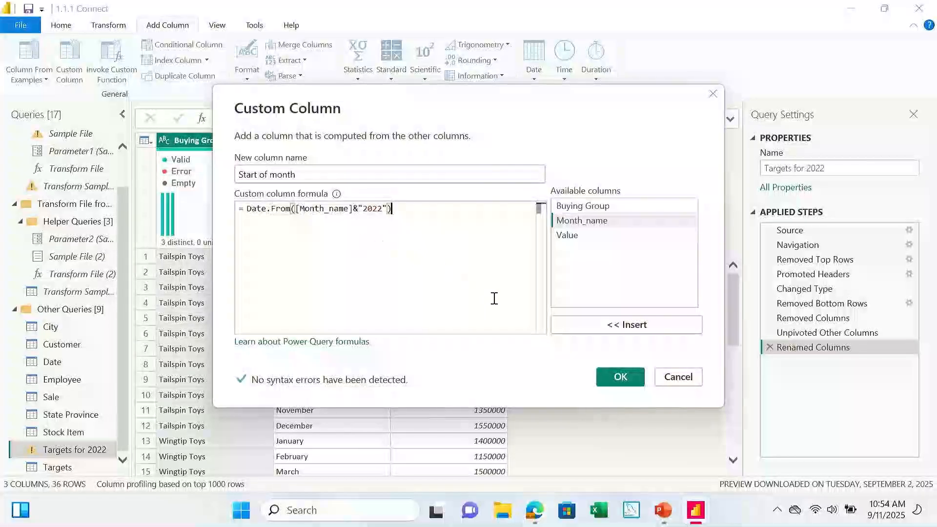
pyautogui.click(620, 378)
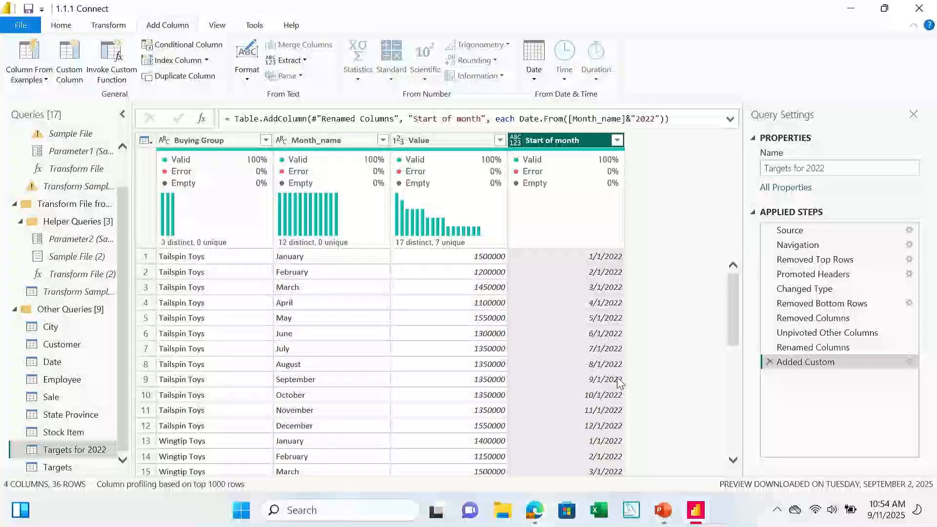
pyautogui.click(770, 362)
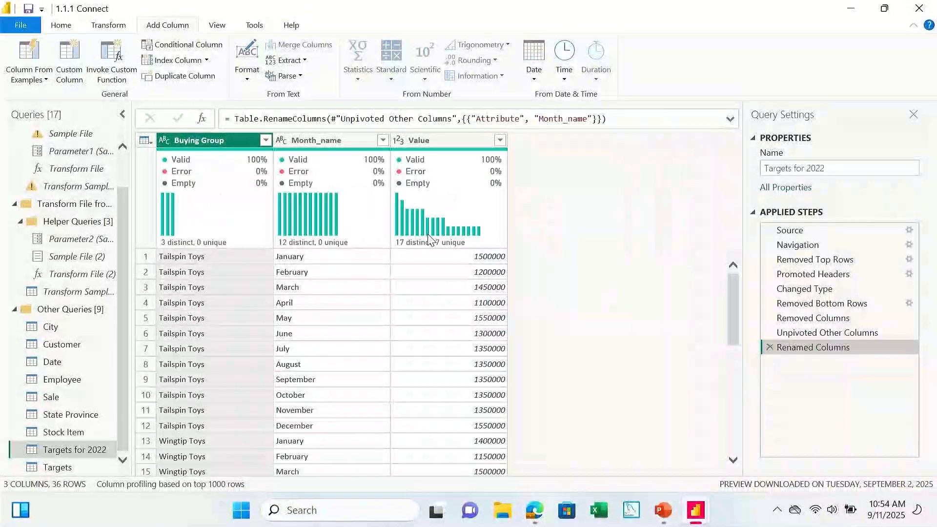
# Step: Start a new custom column in the Targets for 2022 query, replacing its default name with "Start of month"
pyautogui.click(74, 62)
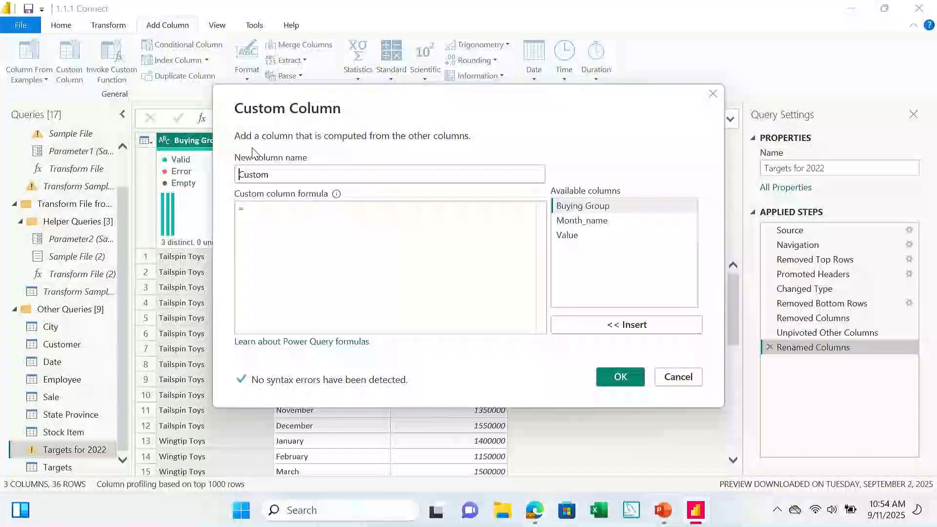
pyautogui.doubleClick(275, 174)
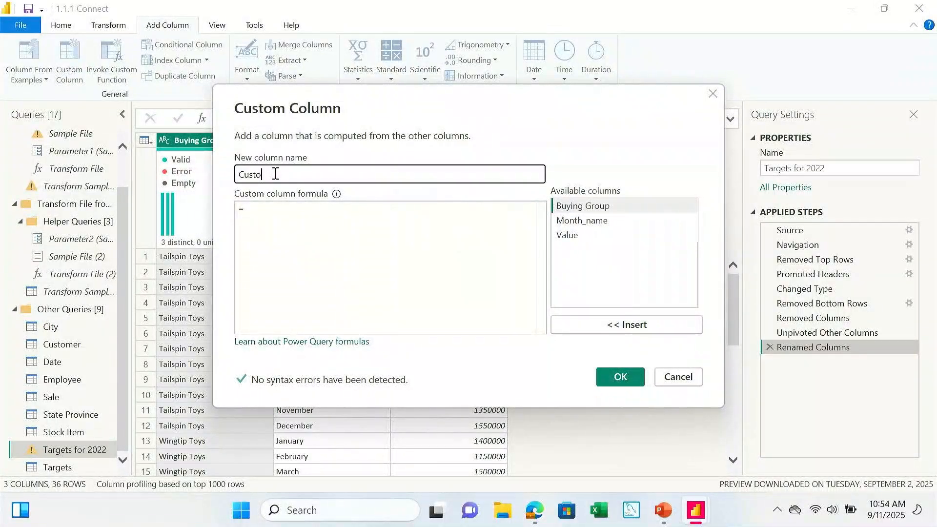
pyautogui.press('BackSpace')
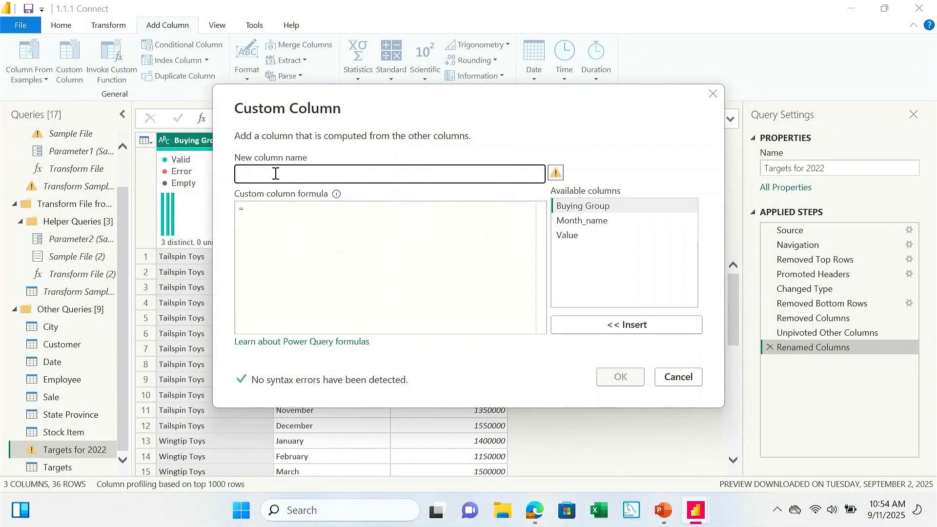
pyautogui.write('Start')
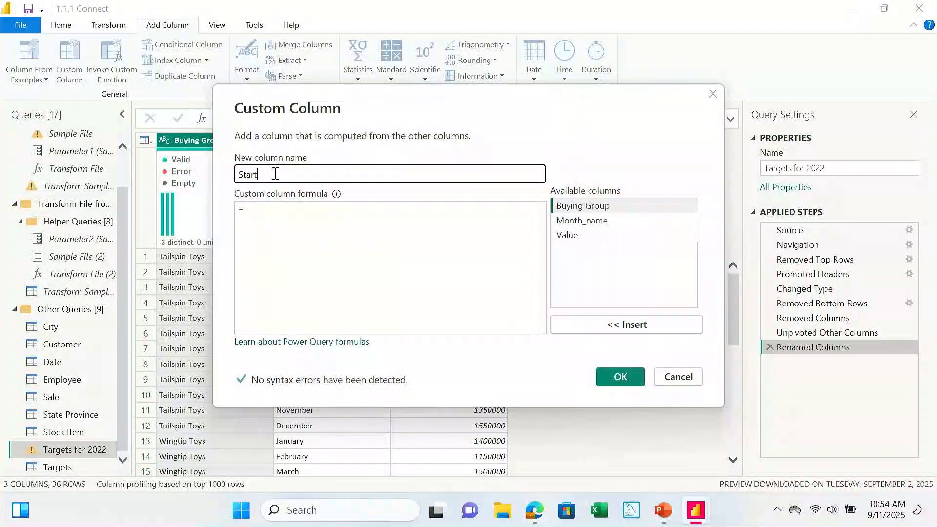
pyautogui.write(' of ')
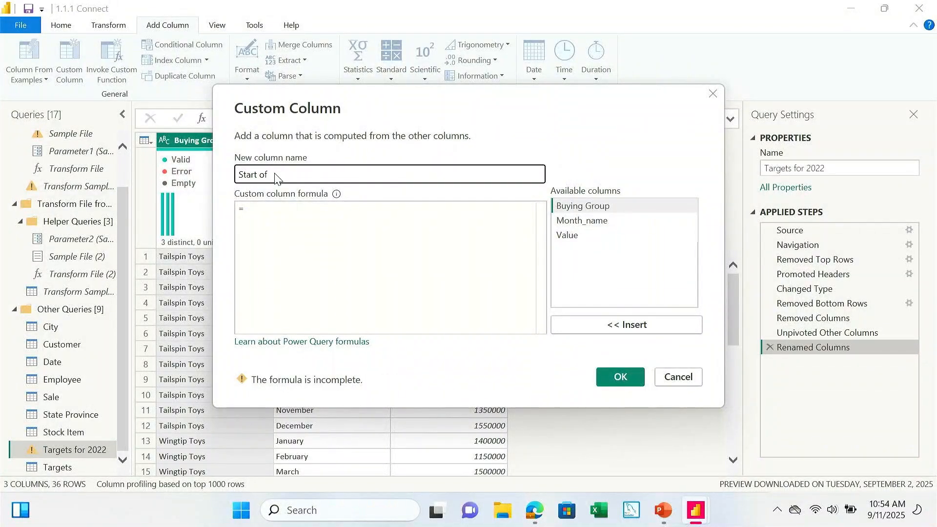
pyautogui.write('month')
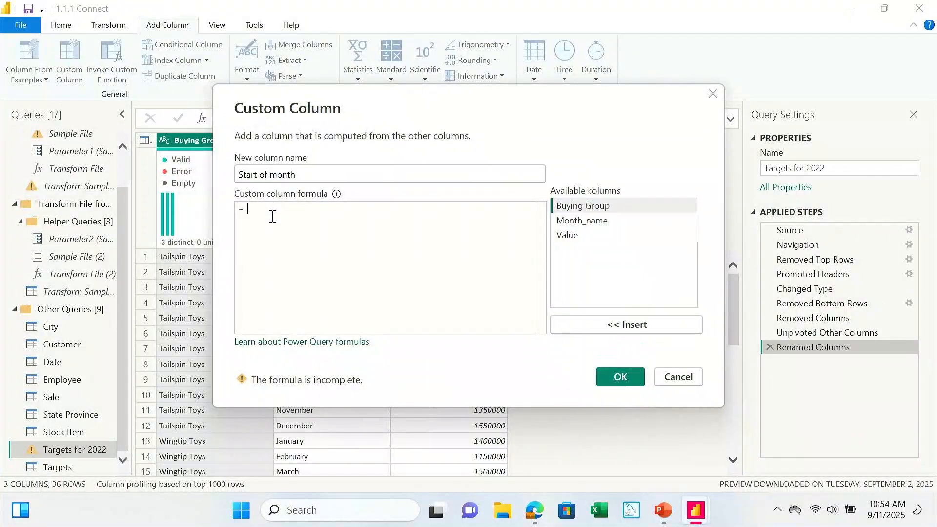
# Step: Enter the Start of month formula as Date.From([Month_name]&"2022") and create the custom column
pyautogui.write('Date.From')
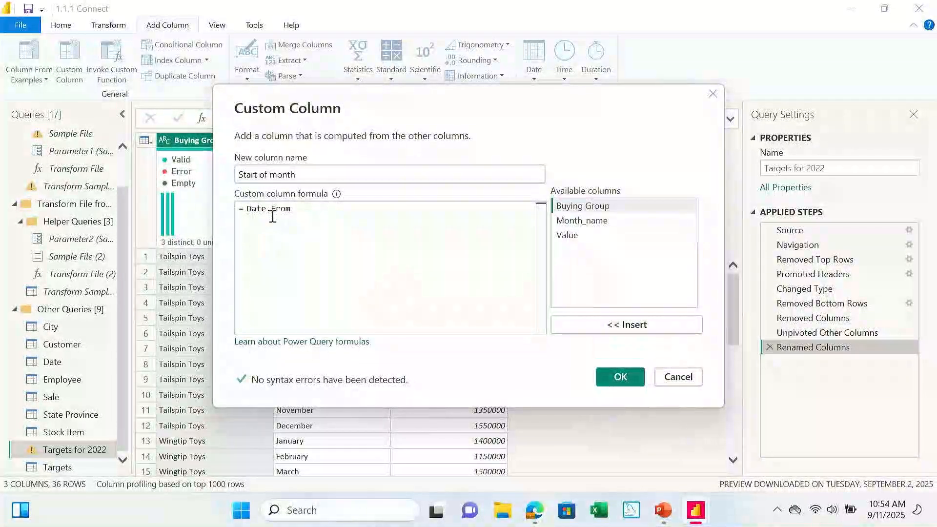
pyautogui.write('(')
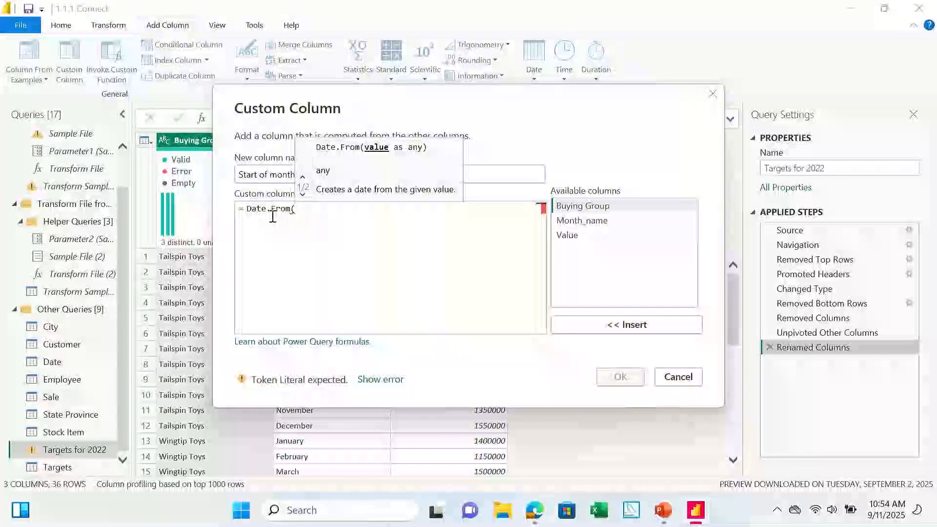
pyautogui.click(602, 224)
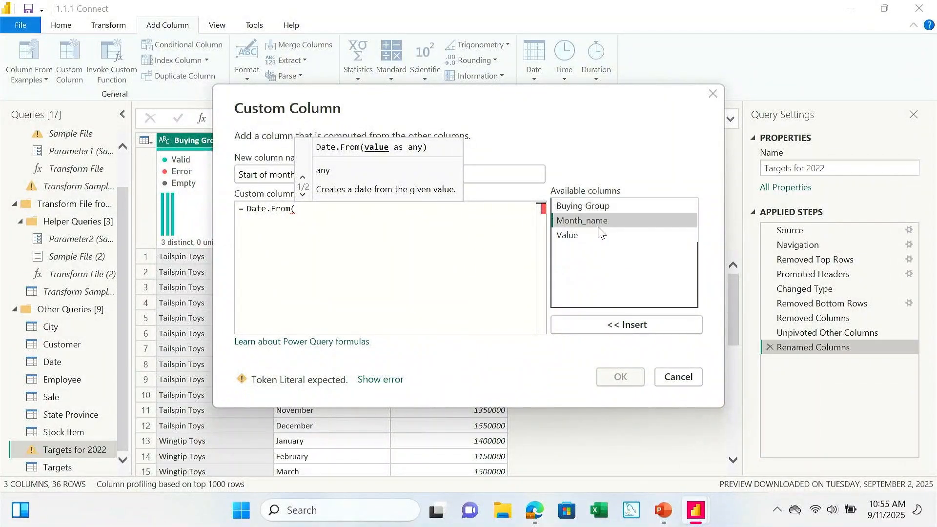
pyautogui.click(616, 327)
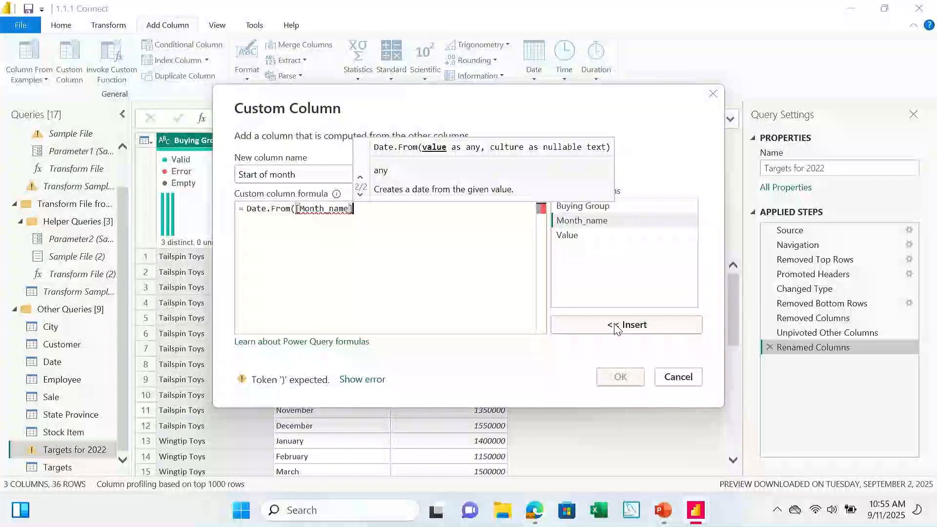
pyautogui.write('&')
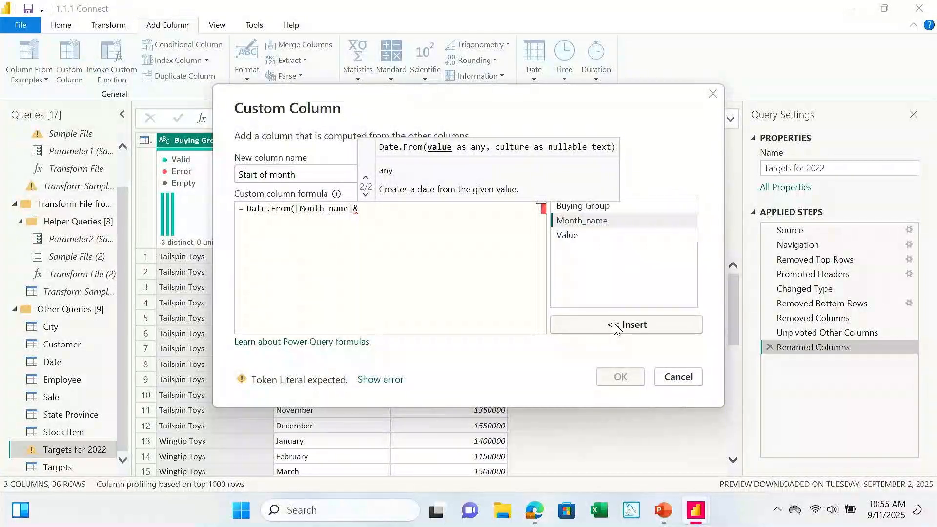
pyautogui.write('""')
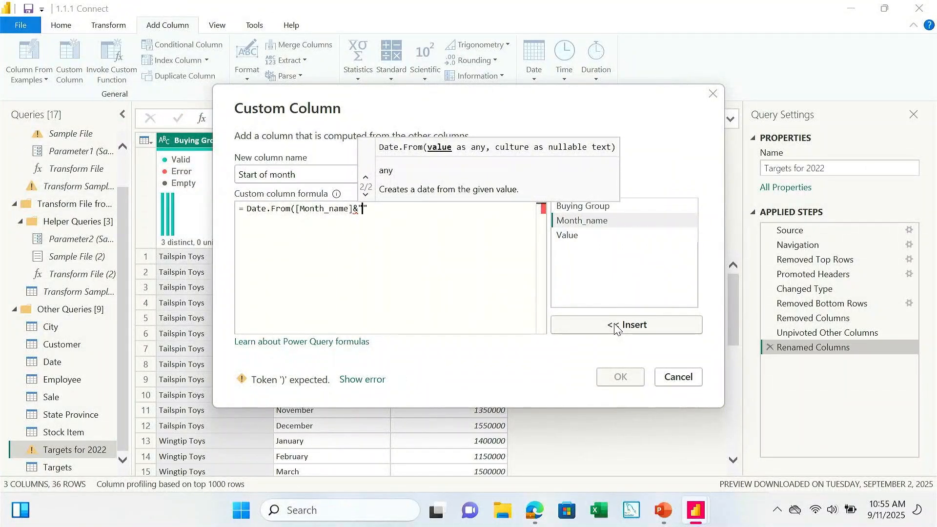
pyautogui.write('2022"')
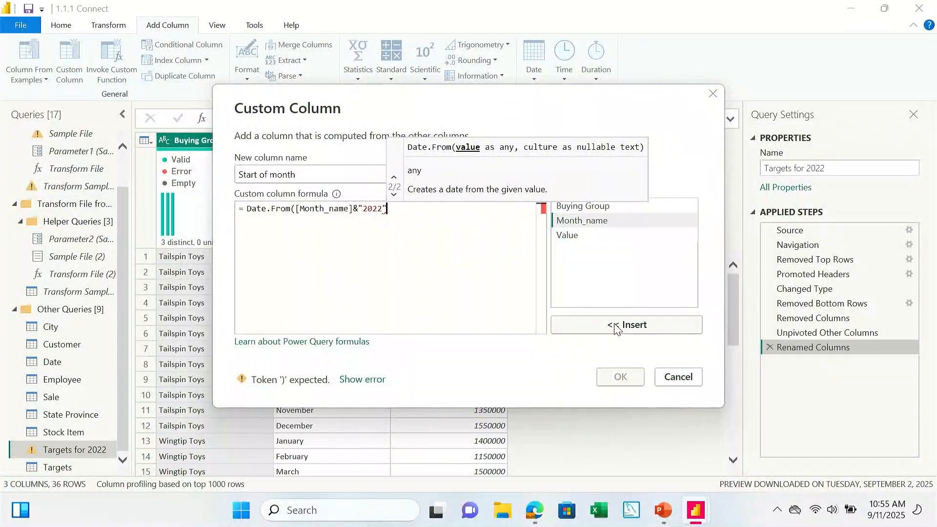
pyautogui.write(')')
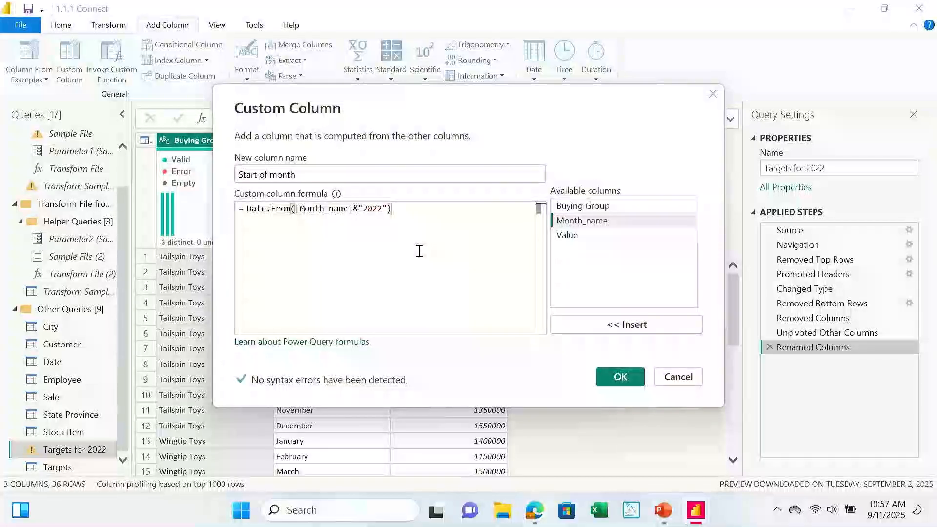
pyautogui.click(619, 377)
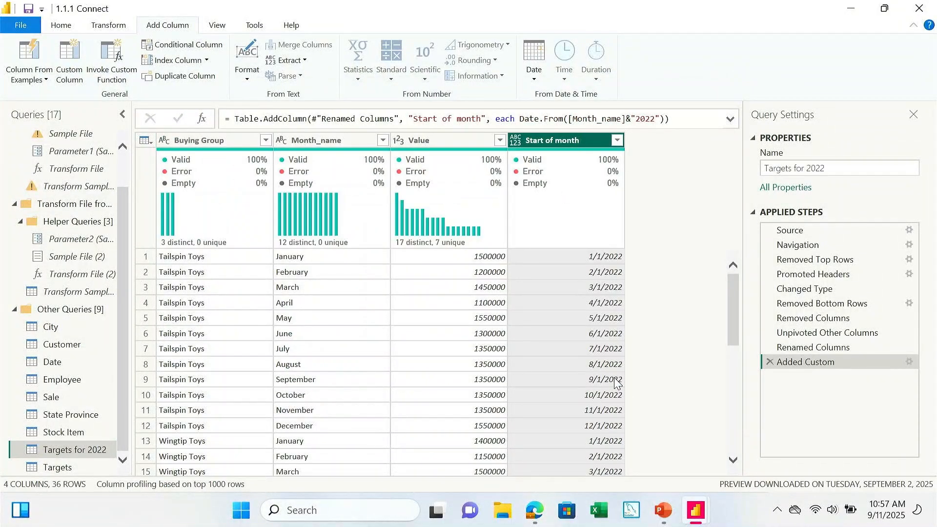
# Step: Review the Start of month dates against the month names through the rows of all three buying groups
pyautogui.scroll(-4, 618, 378)
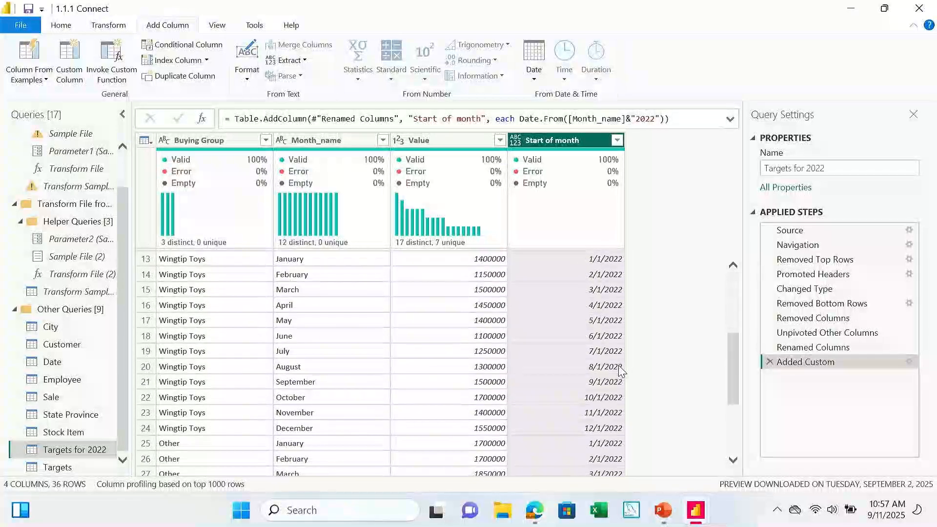
pyautogui.scroll(-3, 621, 371)
pyautogui.scroll(7, 621, 371)
pyautogui.scroll(-3, 621, 371)
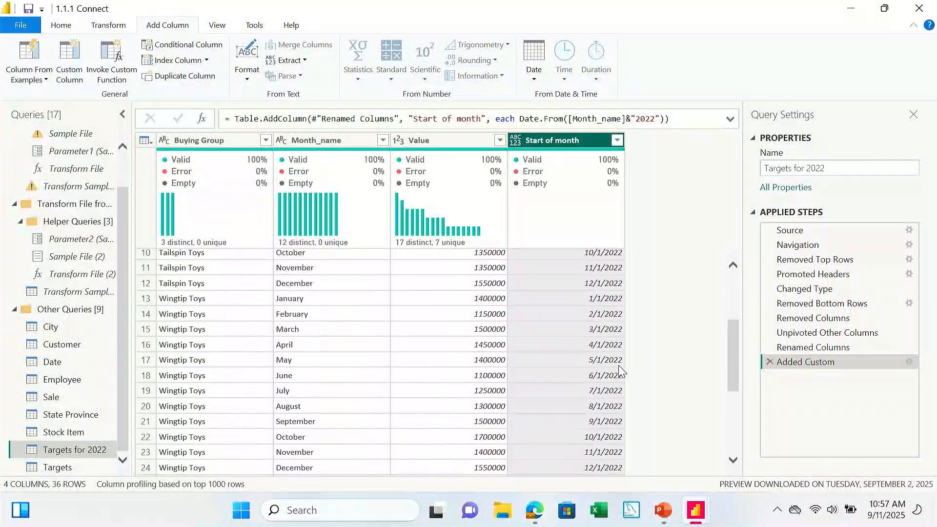
pyautogui.scroll(-4, 620, 371)
pyautogui.scroll(1, 621, 371)
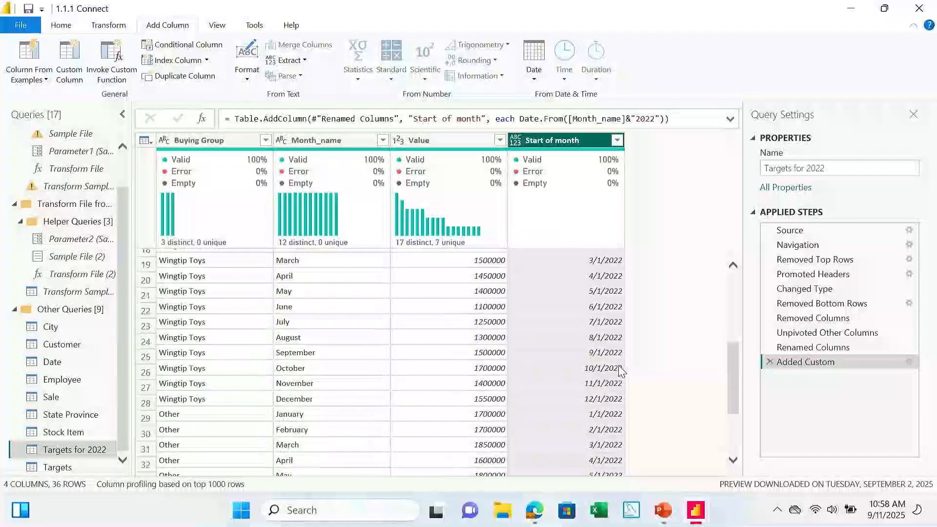
pyautogui.scroll(6, 621, 371)
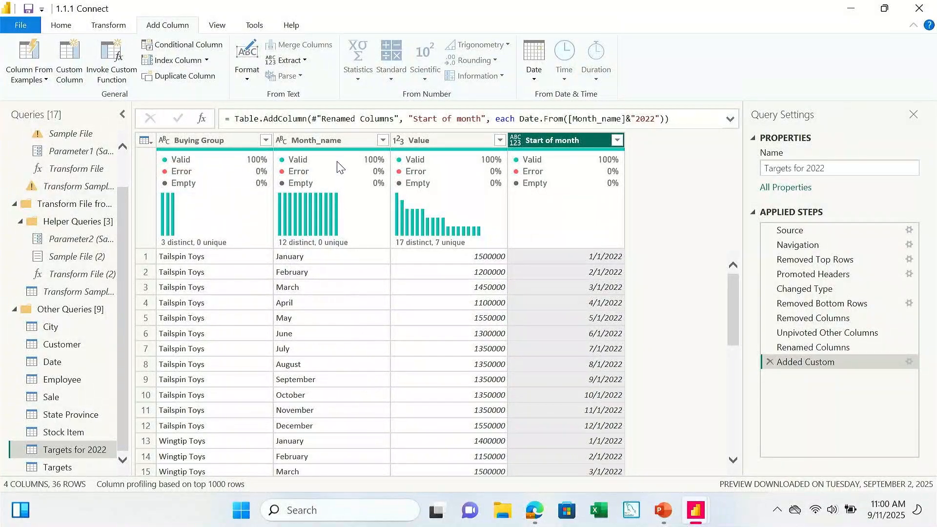
# Step: Remove the Month_name column from the Targets for 2022 query
pyautogui.click(332, 142)
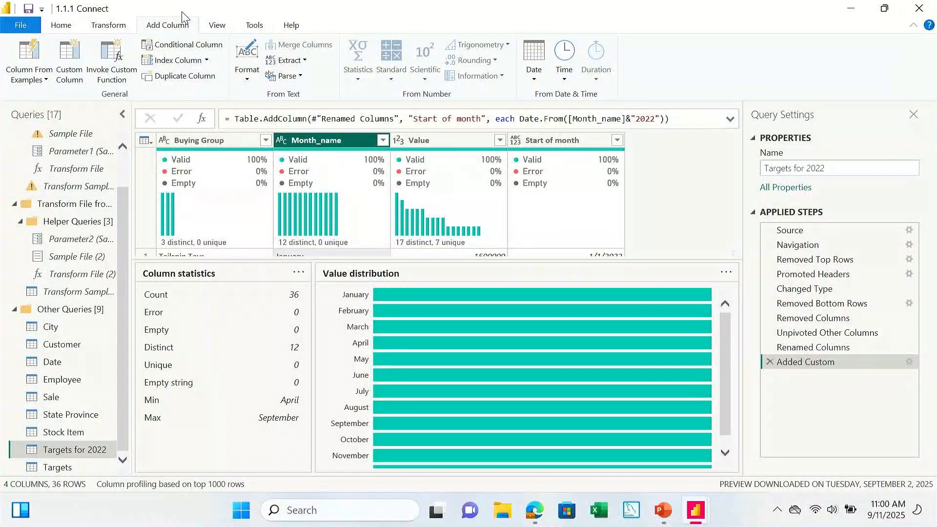
pyautogui.click(105, 25)
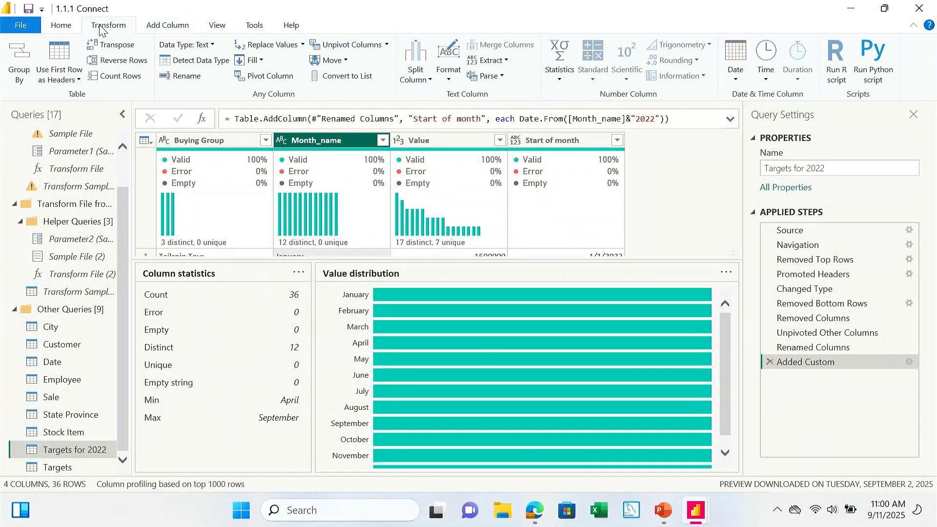
pyautogui.click(59, 25)
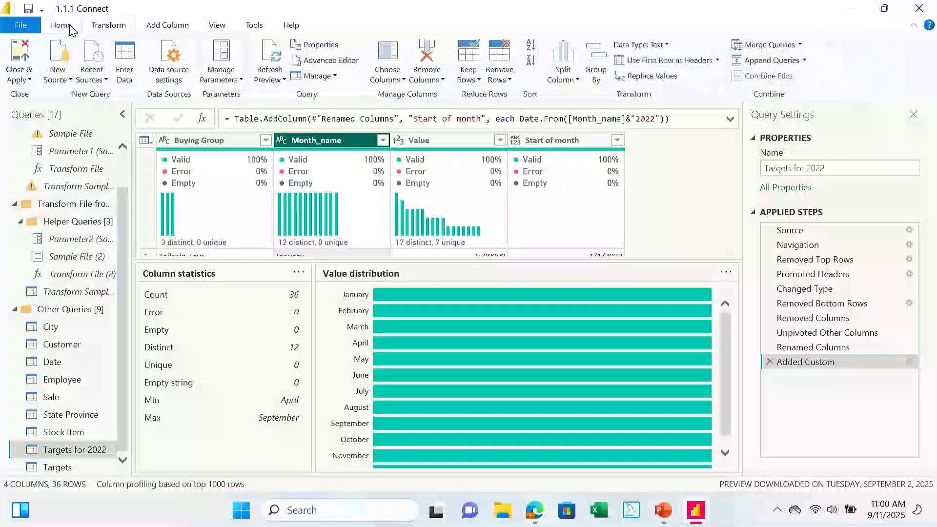
pyautogui.click(433, 80)
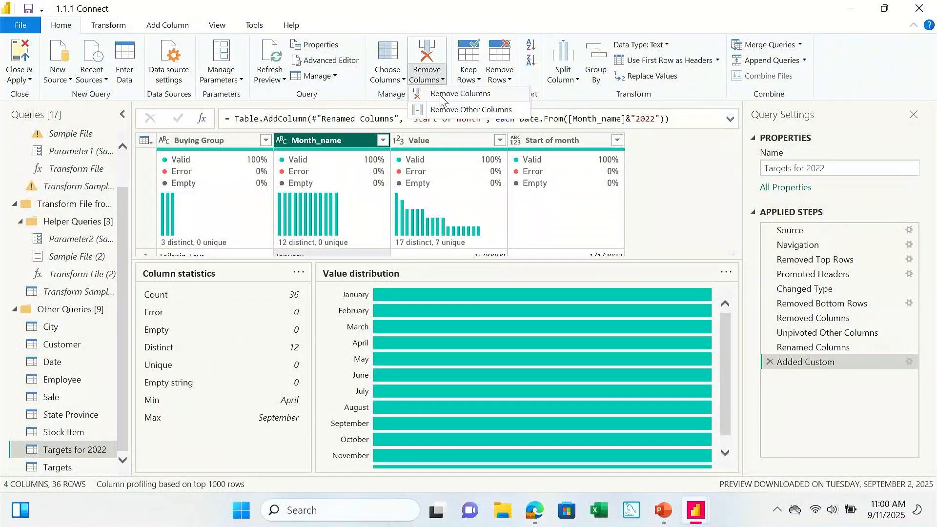
pyautogui.click(442, 96)
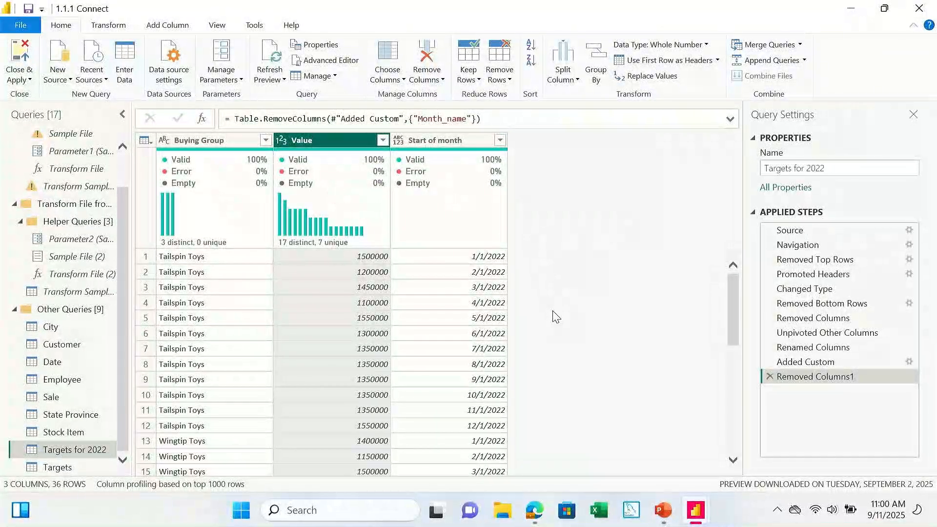
# Step: Move the Start of month column in front of the Buying Group column
pyautogui.click(500, 141)
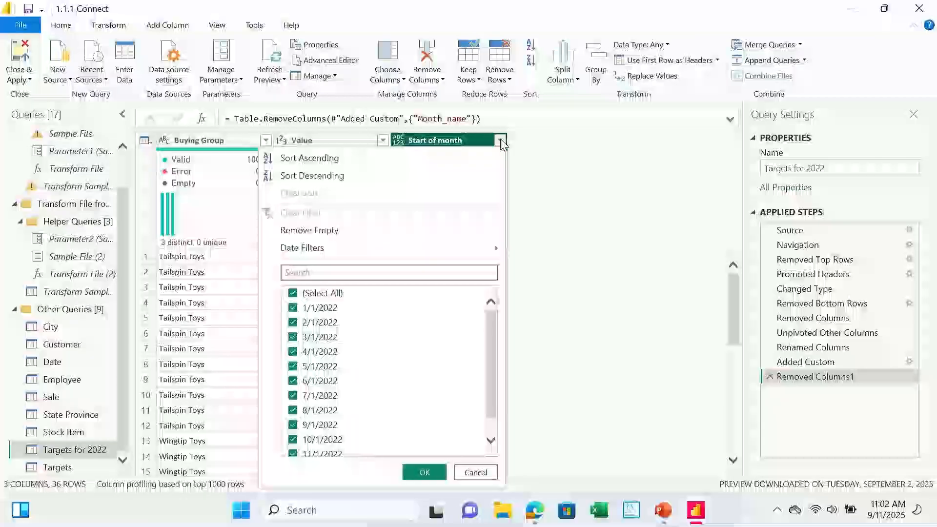
pyautogui.click(546, 177)
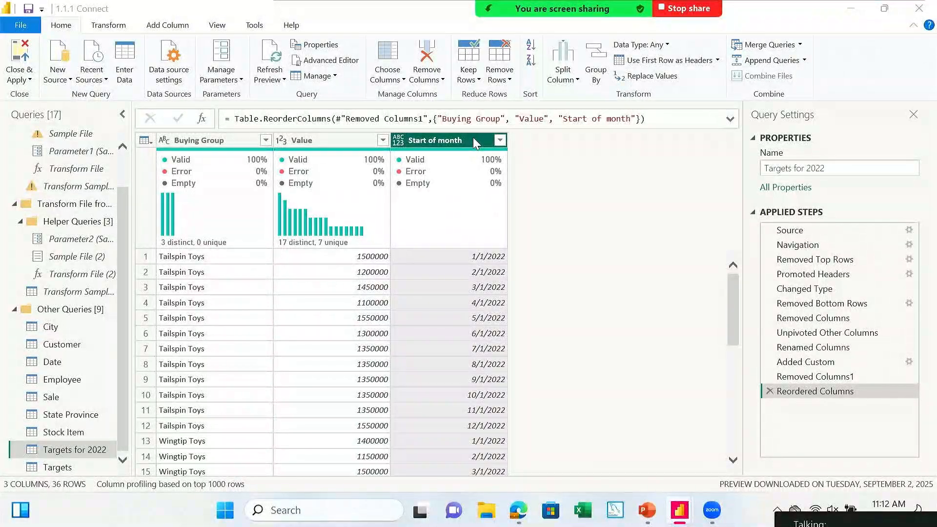
pyautogui.moveTo(473, 137); pyautogui.dragTo(218, 154)
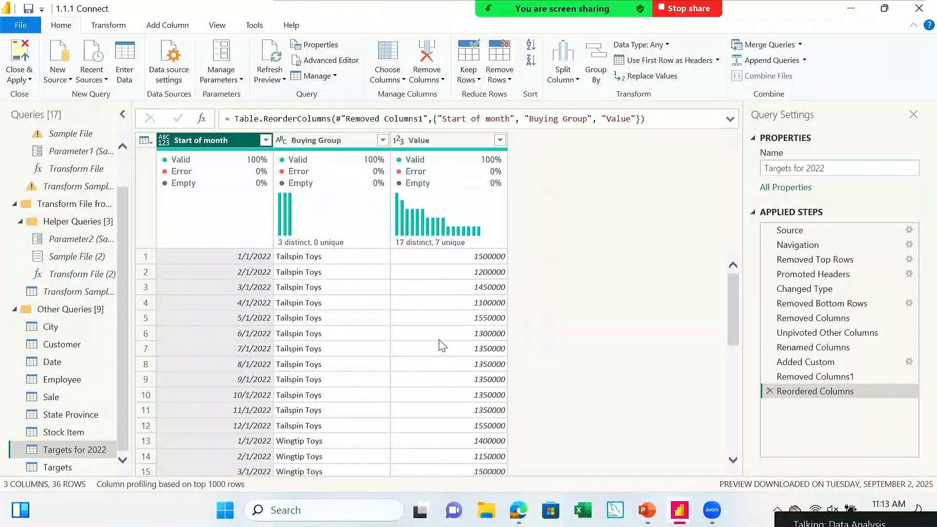
pyautogui.moveTo(467, 215)
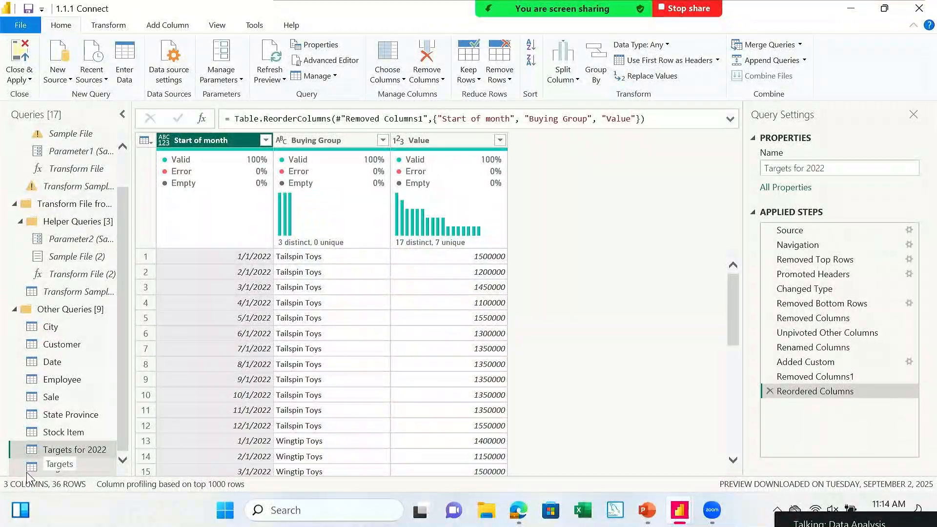
# Step: Check the column names in the Targets query, and rename the Value column of Targets for 2022 as "Target Excluding Tax"
pyautogui.click(72, 468)
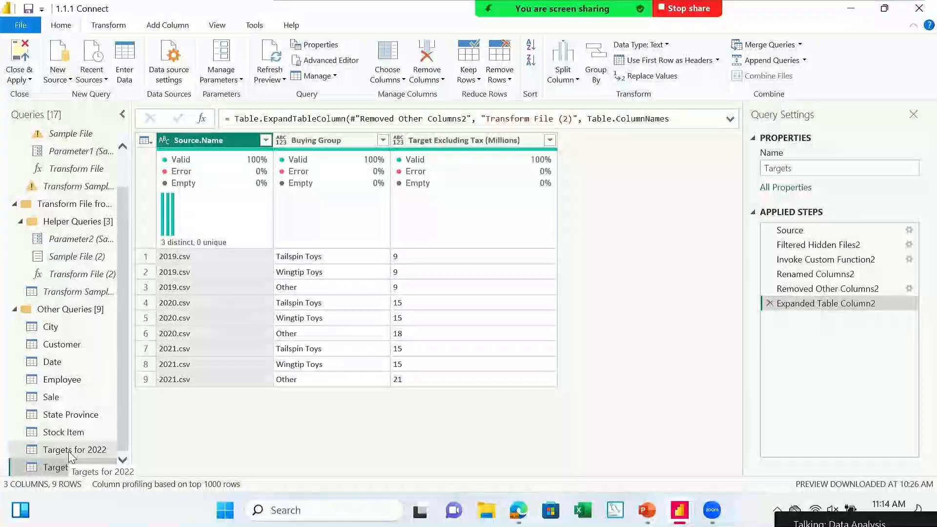
pyautogui.click(72, 449)
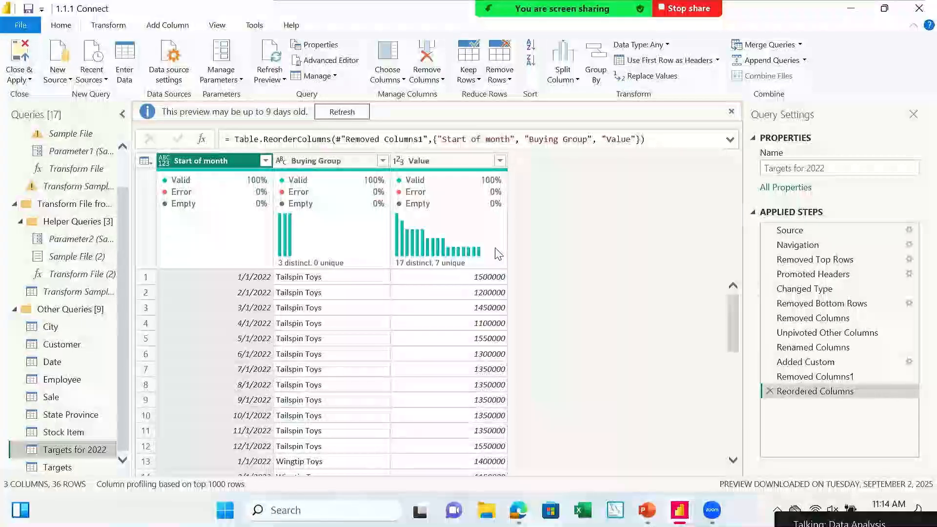
pyautogui.moveTo(498, 254)
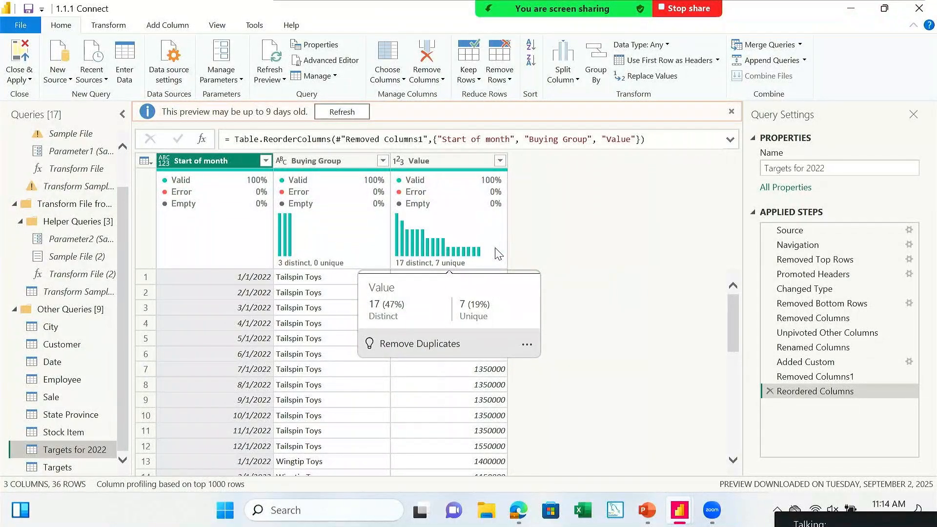
pyautogui.doubleClick(453, 157)
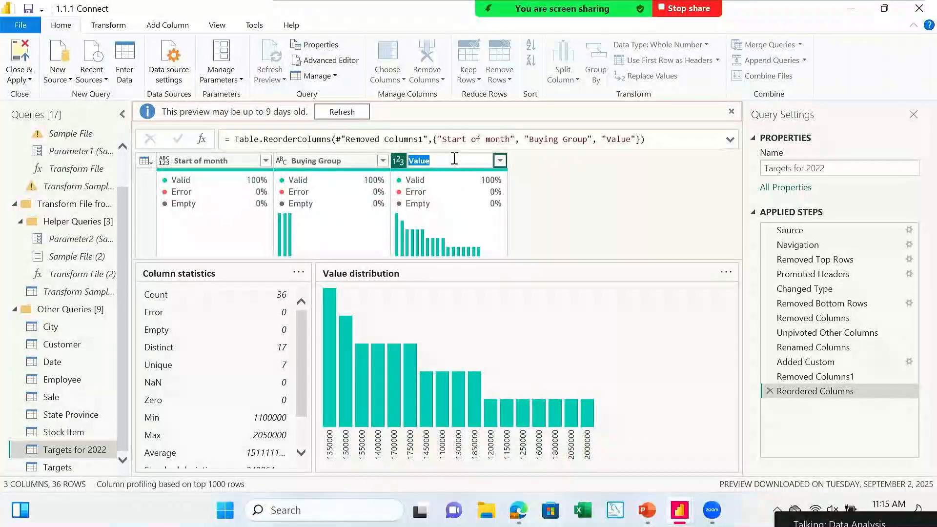
pyautogui.write('Target Exc')
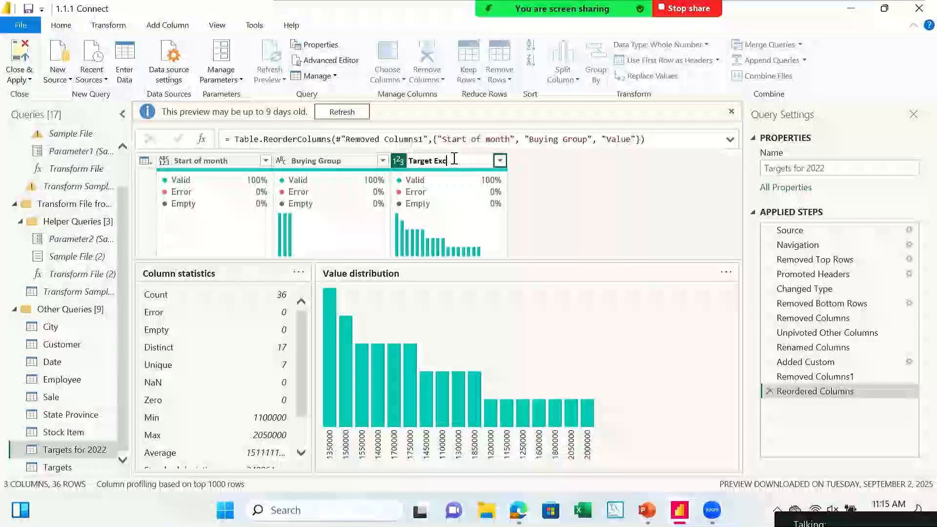
pyautogui.write('luding Tax')
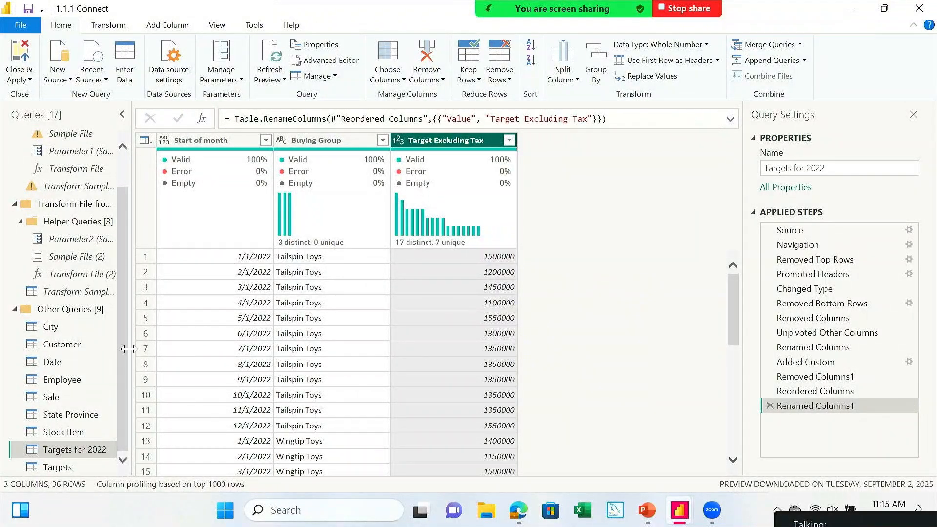
# Step: Compare the columns and rows of the Targets query with those of Targets for 2022
pyautogui.click(48, 468)
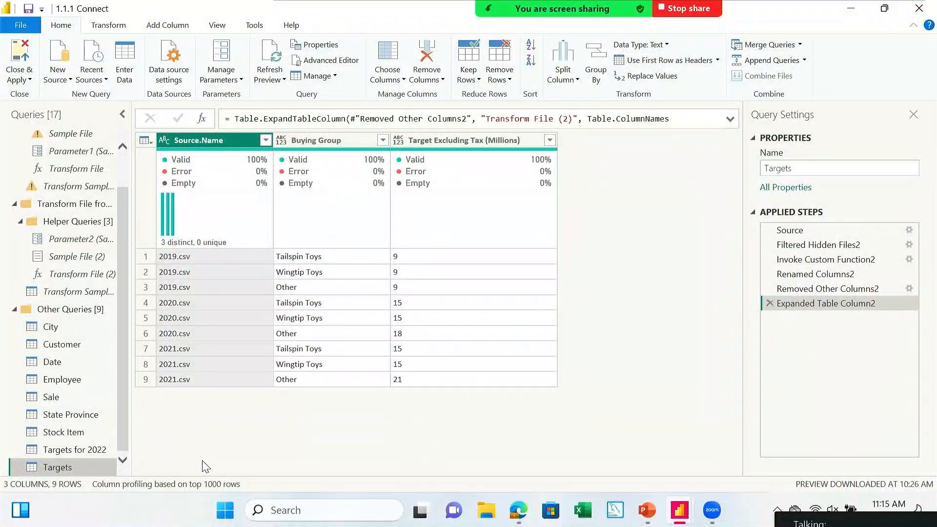
pyautogui.click(96, 452)
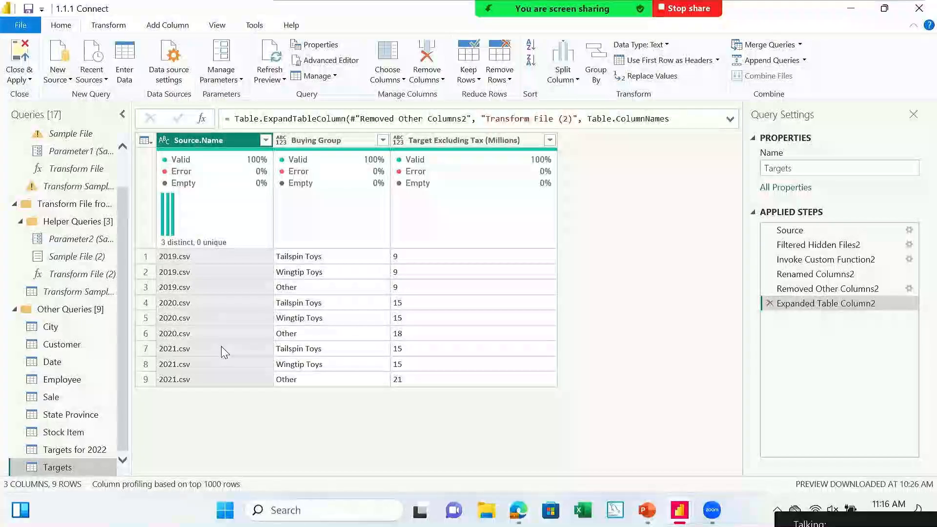
pyautogui.click(76, 449)
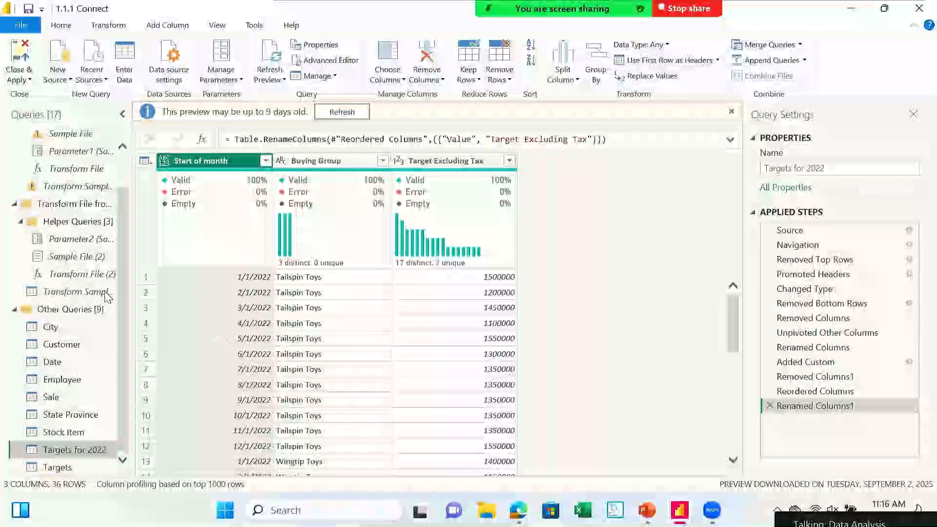
# Step: Review the full folder path in the Source step settings of the Targets query, and close them without changes
pyautogui.click(59, 468)
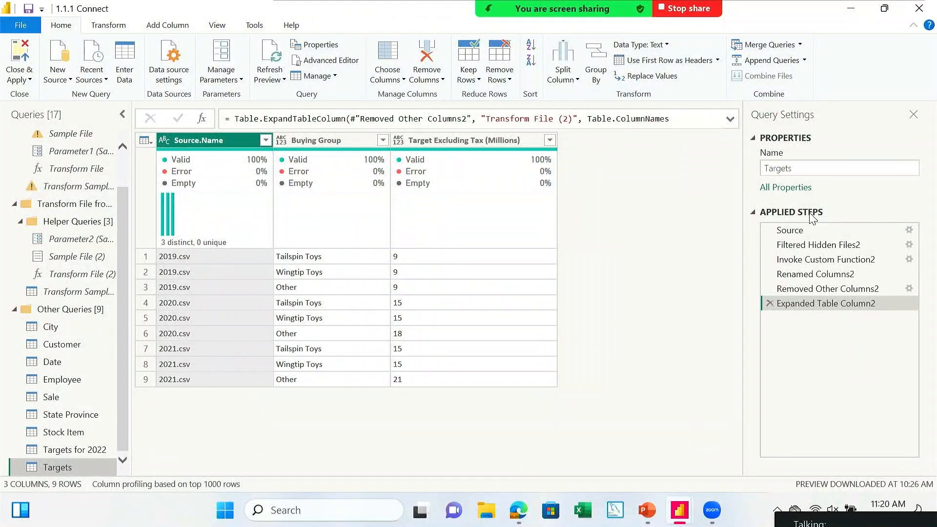
pyautogui.click(818, 231)
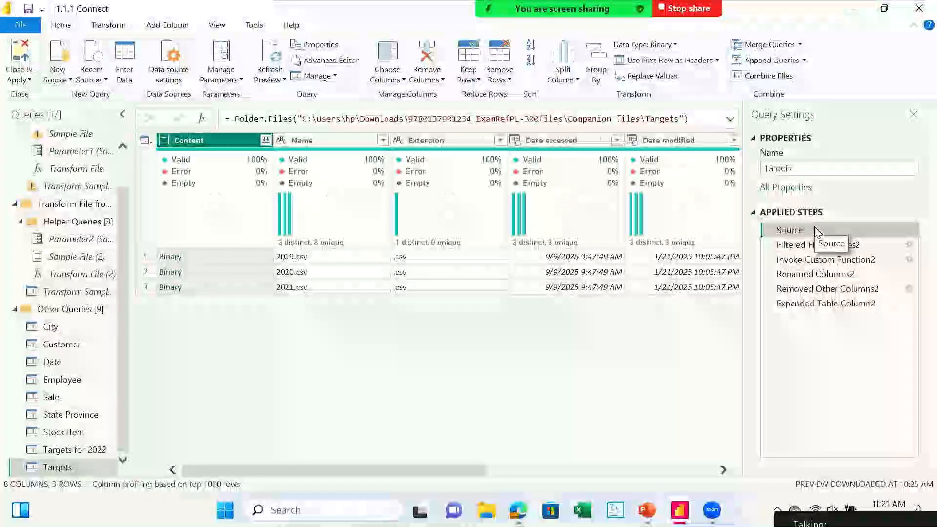
pyautogui.rightClick(818, 231)
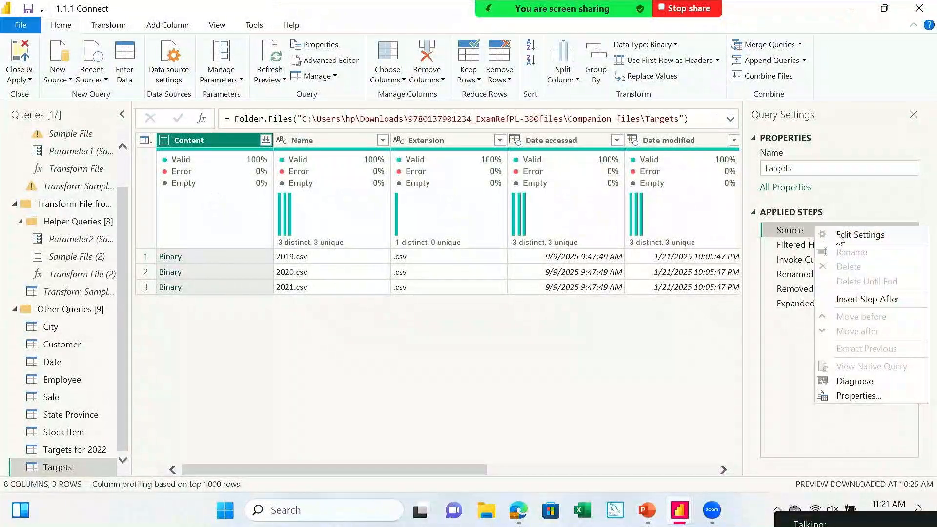
pyautogui.click(836, 236)
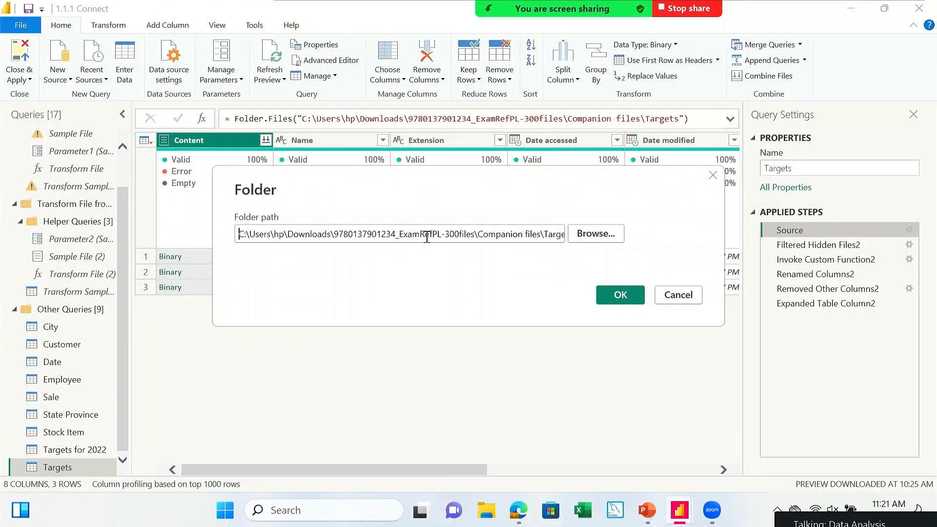
pyautogui.click(510, 234)
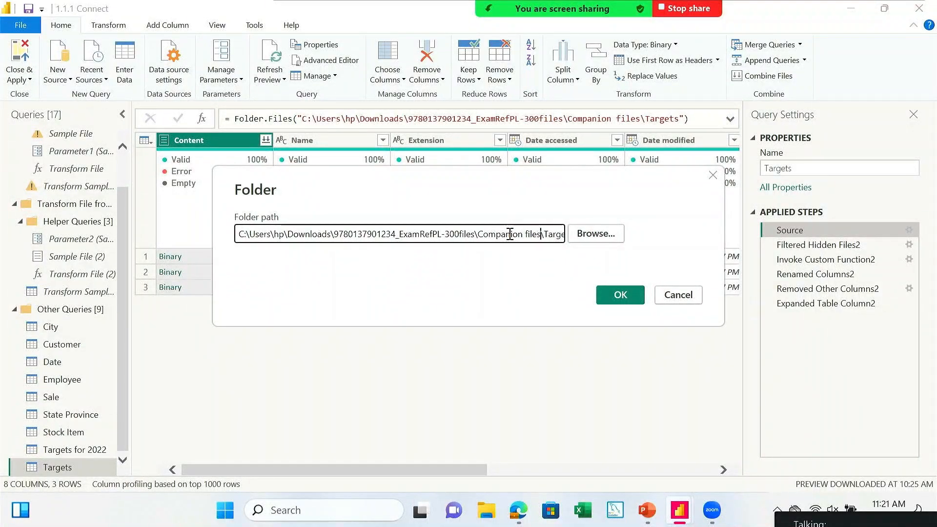
pyautogui.press('Right')
pyautogui.press('Right')
pyautogui.press('Right')
pyautogui.press('Right')
pyautogui.press('Right')
pyautogui.press('Right')
pyautogui.press('Right')
pyautogui.press('Right')
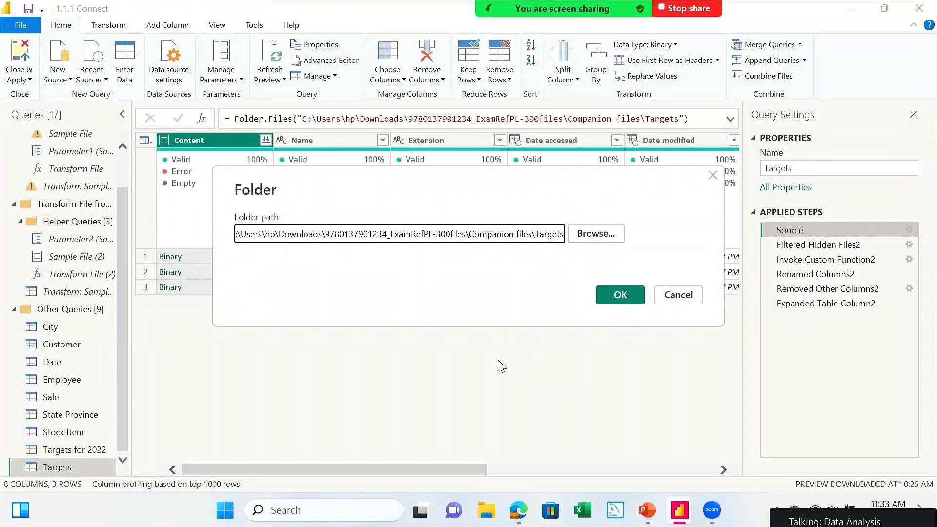
pyautogui.click(679, 295)
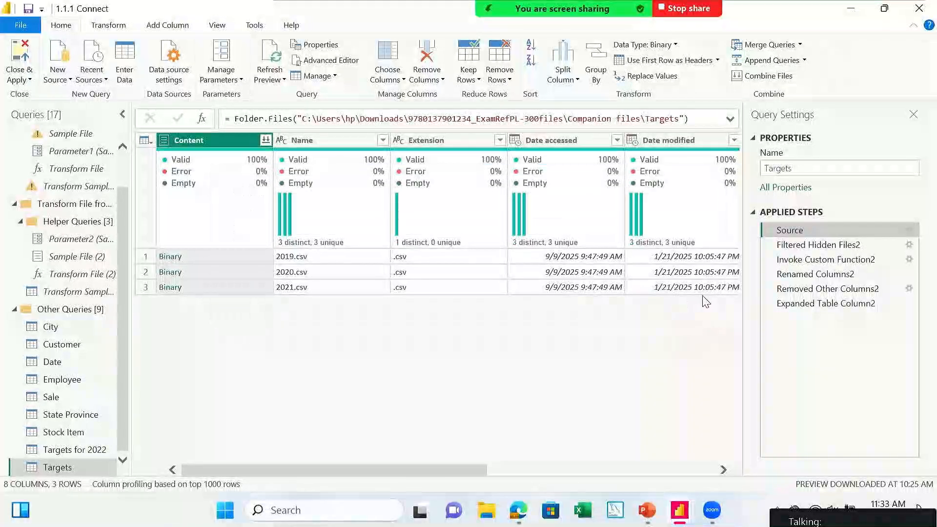
# Step: Try to insert a file combine after the Targets Source step, using 2019.csv as sample and data type detection based on the entire dataset
pyautogui.click(265, 139)
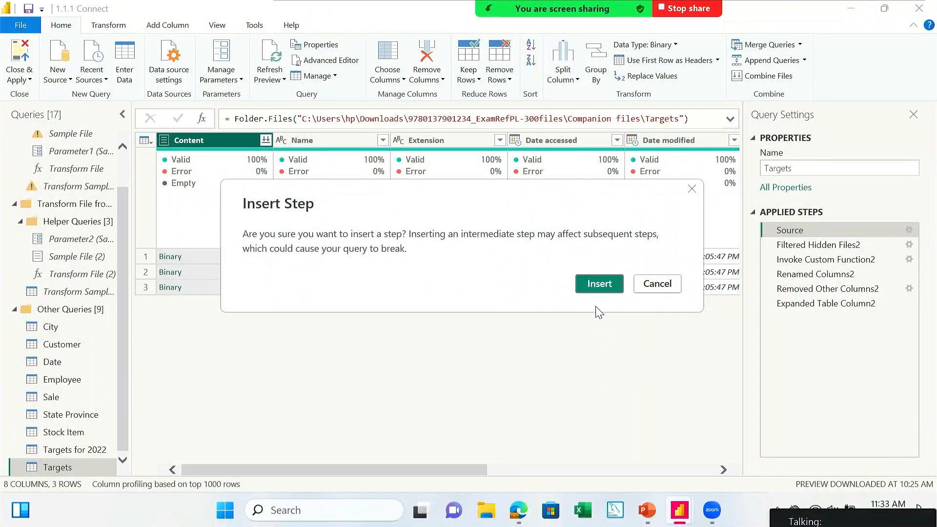
pyautogui.click(594, 287)
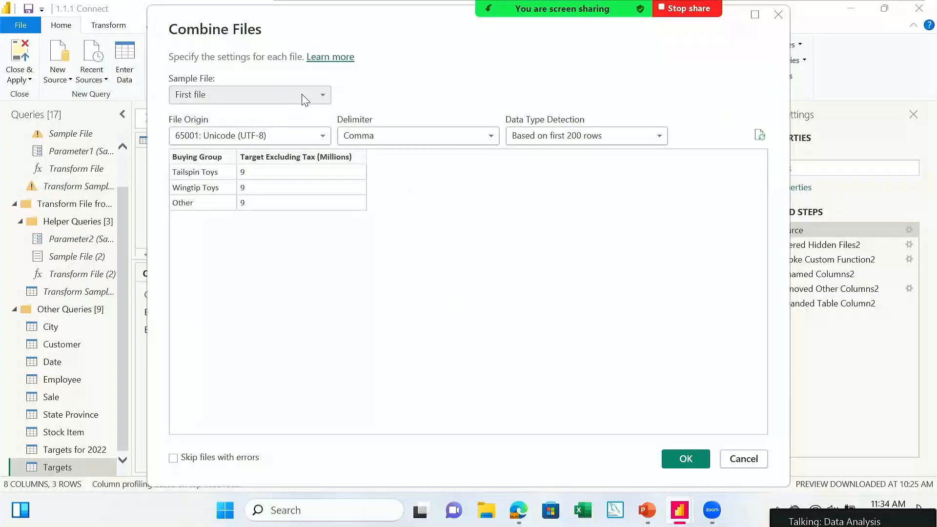
pyautogui.click(321, 96)
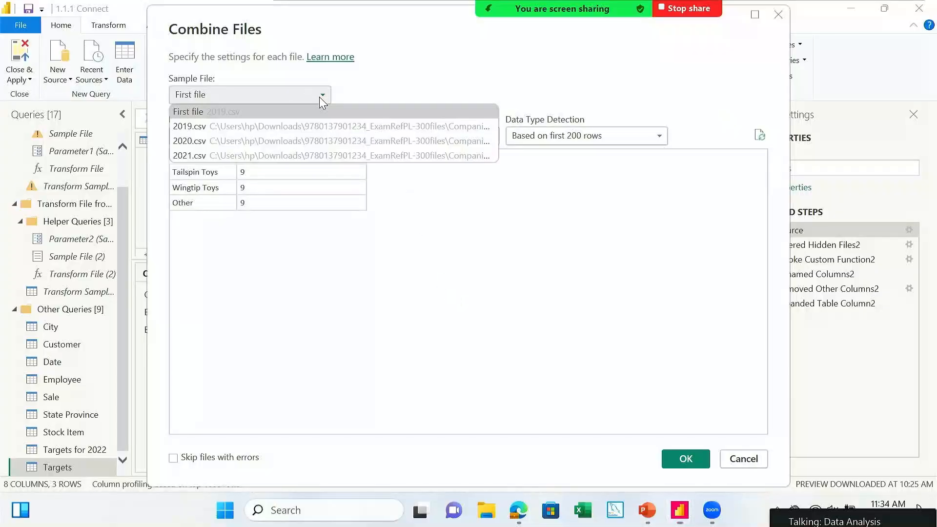
pyautogui.click(315, 127)
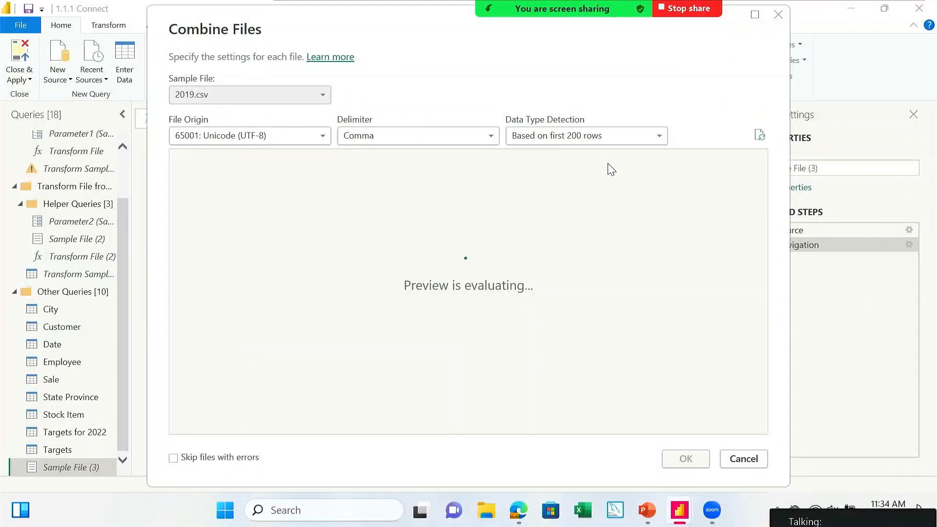
pyautogui.click(551, 138)
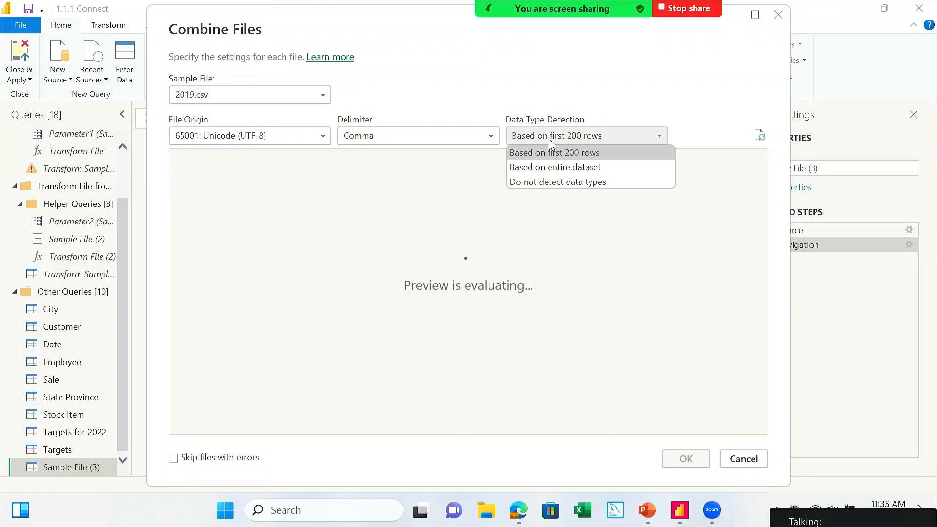
pyautogui.click(555, 169)
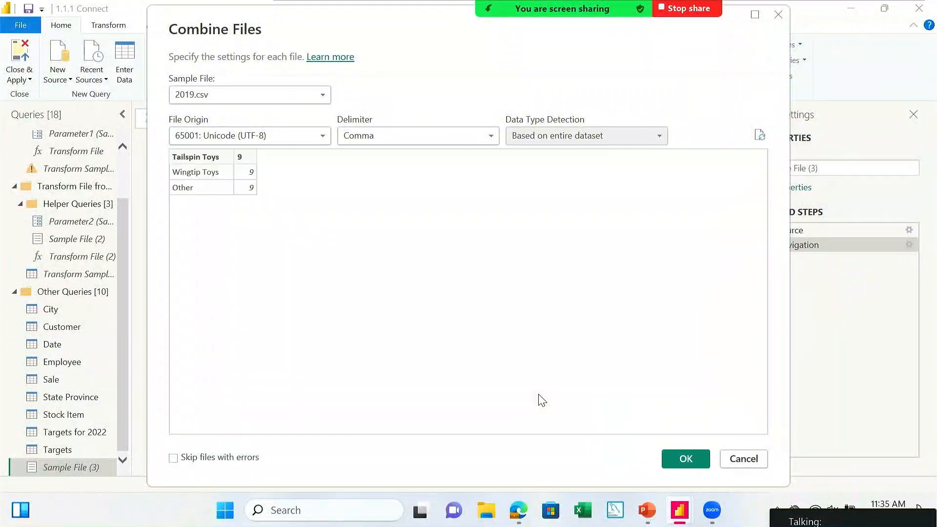
pyautogui.click(685, 459)
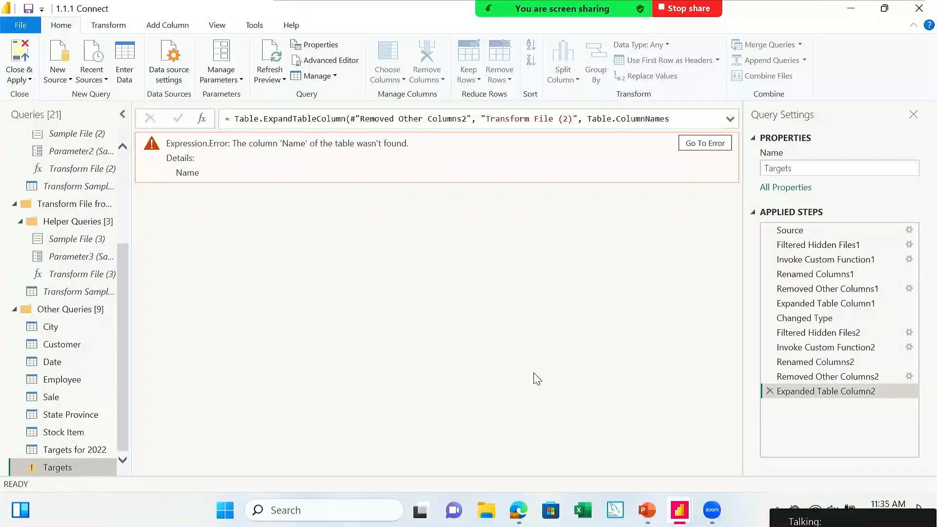
# Step: Go to the error in the Targets query and delete the applied steps from Expanded Table Column2 back through Filtered Hidden Files2
pyautogui.click(704, 144)
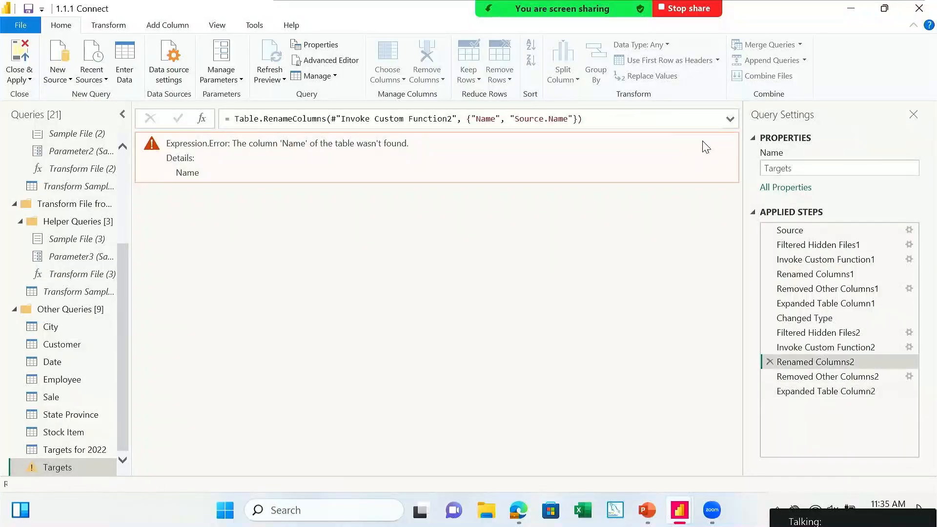
pyautogui.click(769, 392)
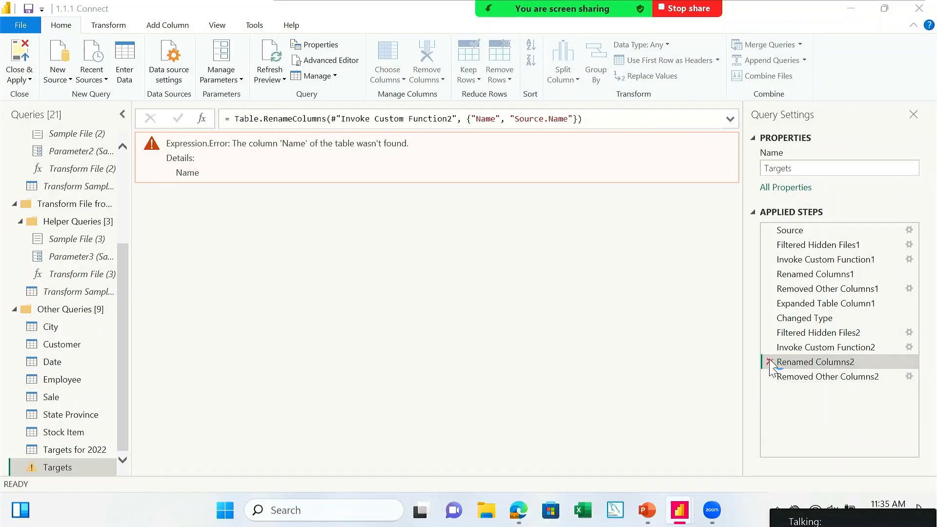
pyautogui.click(770, 364)
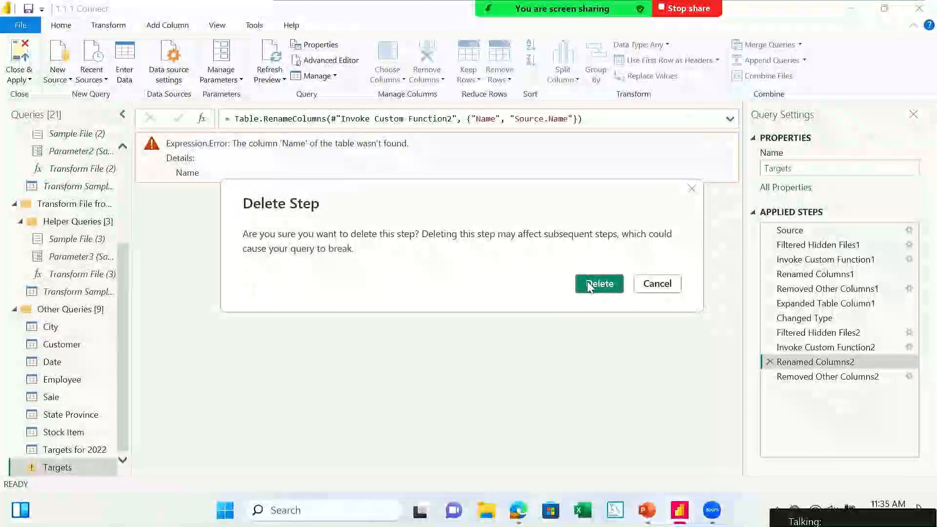
pyautogui.click(588, 282)
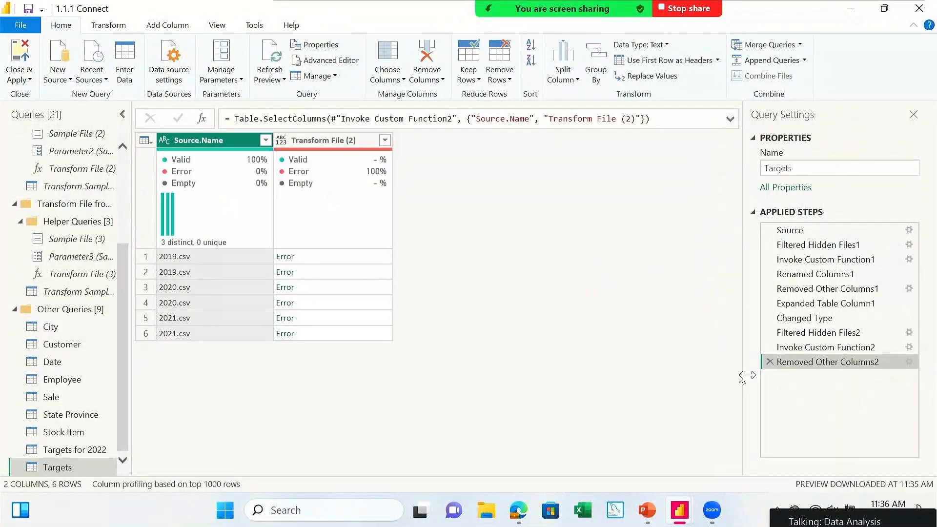
pyautogui.click(770, 362)
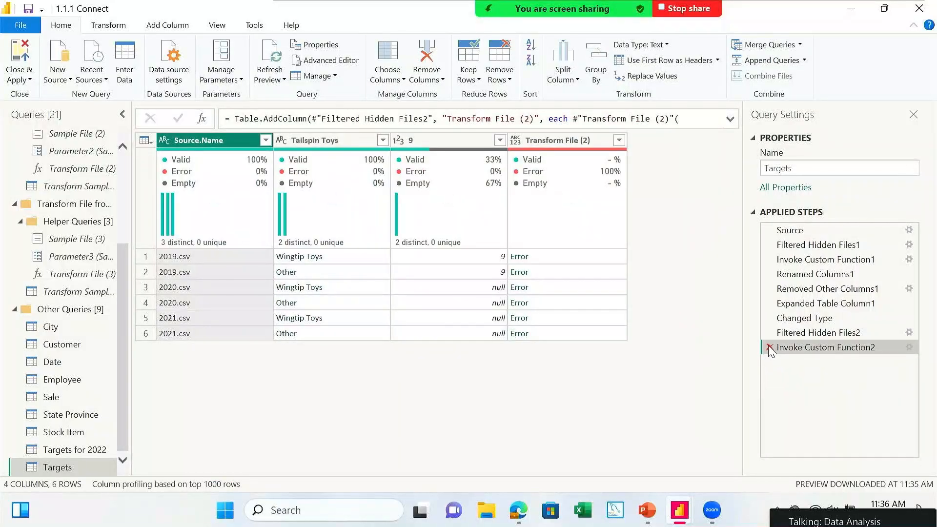
pyautogui.click(770, 348)
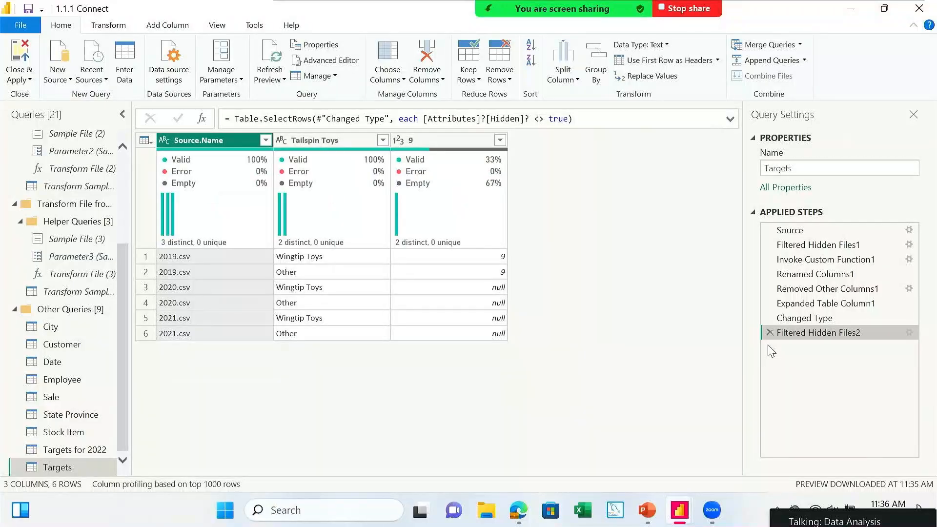
pyautogui.click(770, 333)
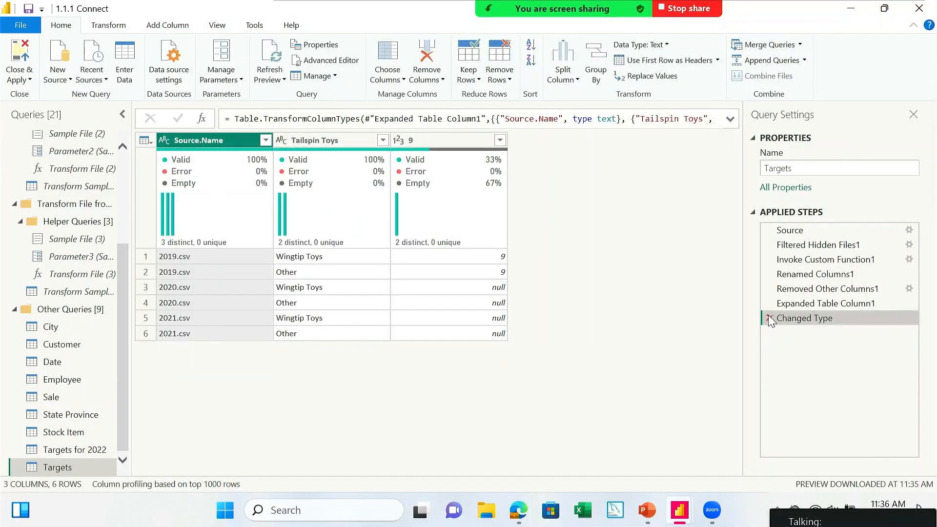
# Step: Delete the applied steps from Changed Type back through Filtered Hidden Files1, keeping only Source in the Targets query
pyautogui.click(769, 318)
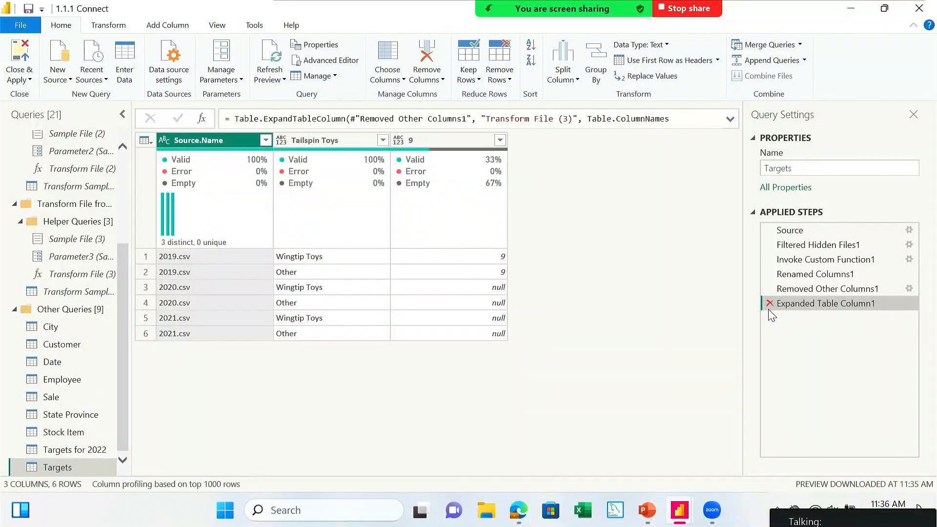
pyautogui.click(771, 304)
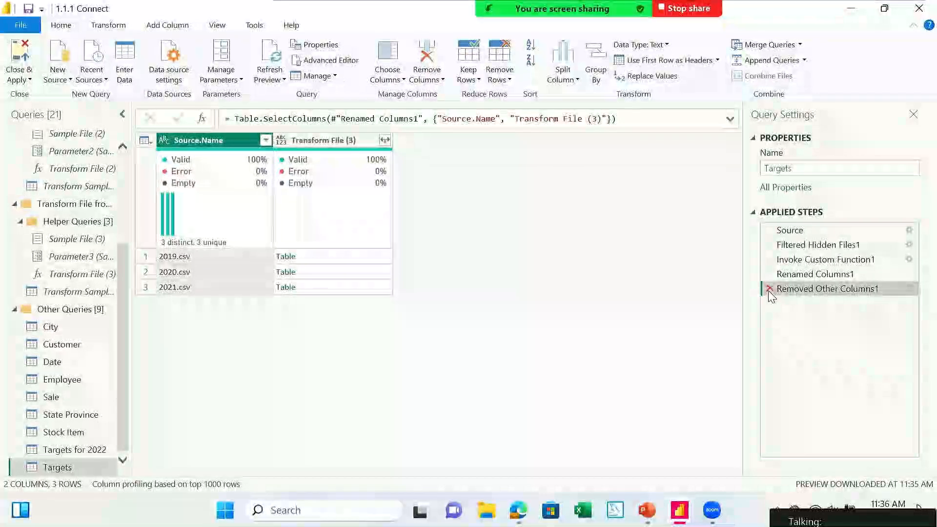
pyautogui.click(769, 290)
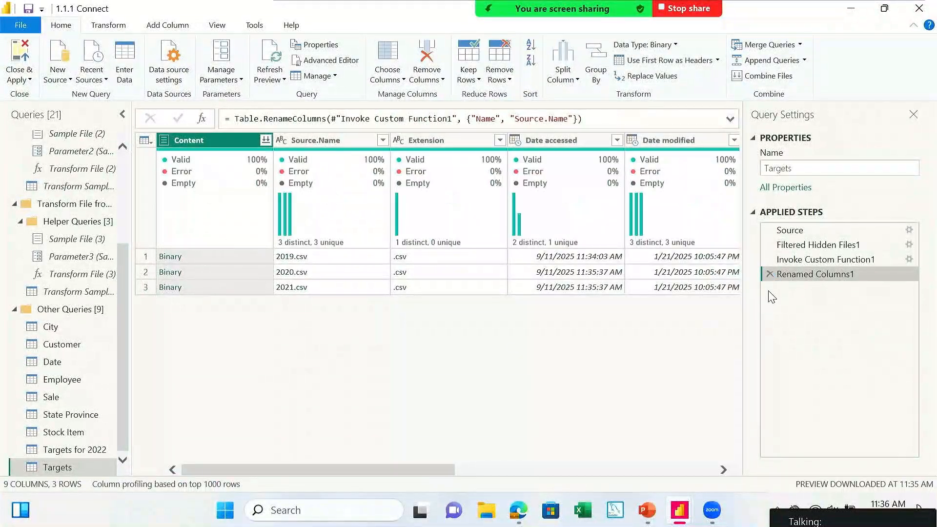
pyautogui.click(770, 275)
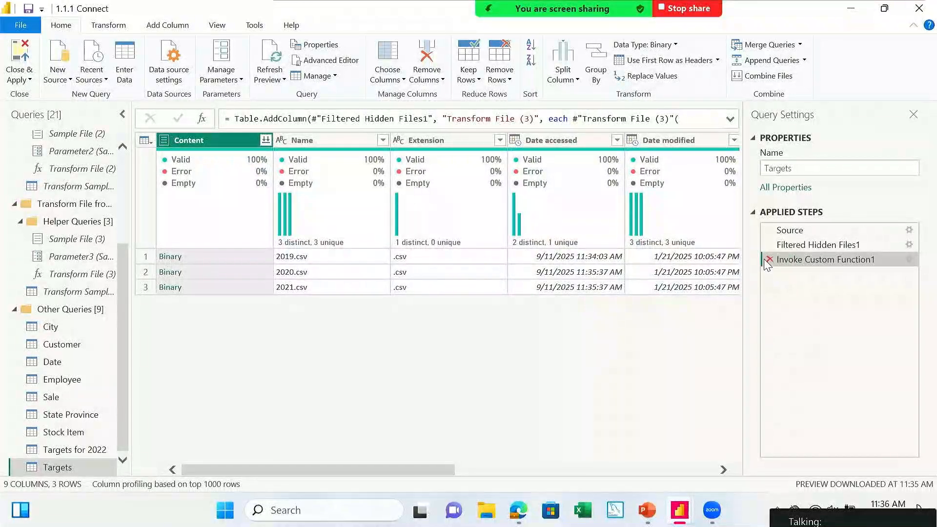
pyautogui.click(770, 259)
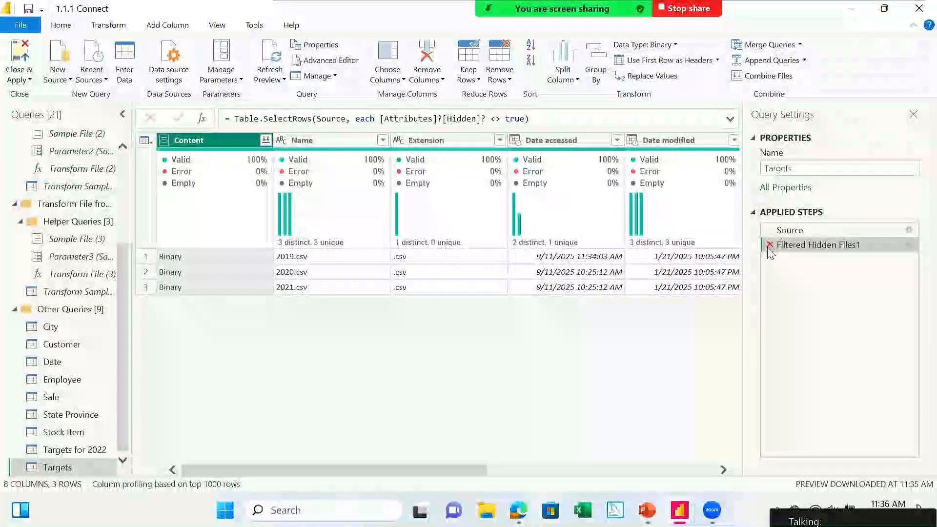
pyautogui.click(770, 245)
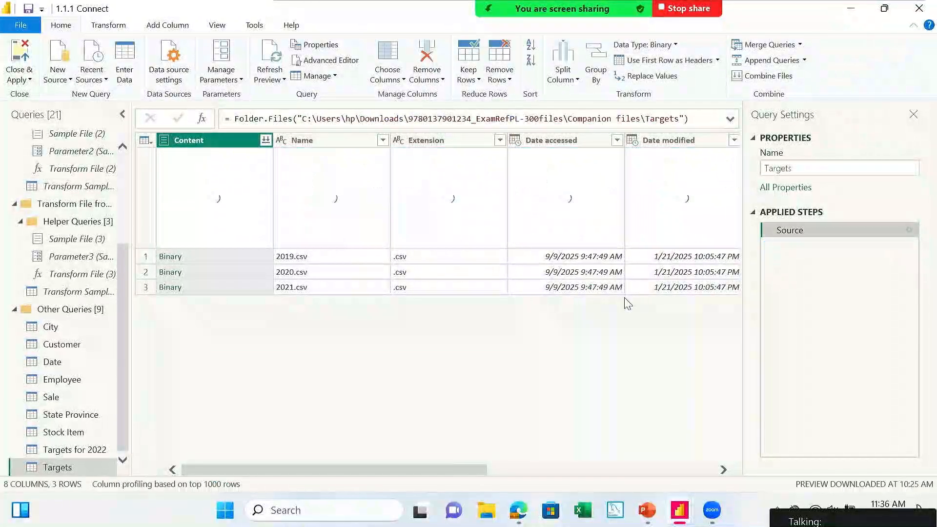
# Step: Combine the files of the Targets folder with 2019.csv as the sample file and data type detection based on the entire dataset
pyautogui.click(265, 140)
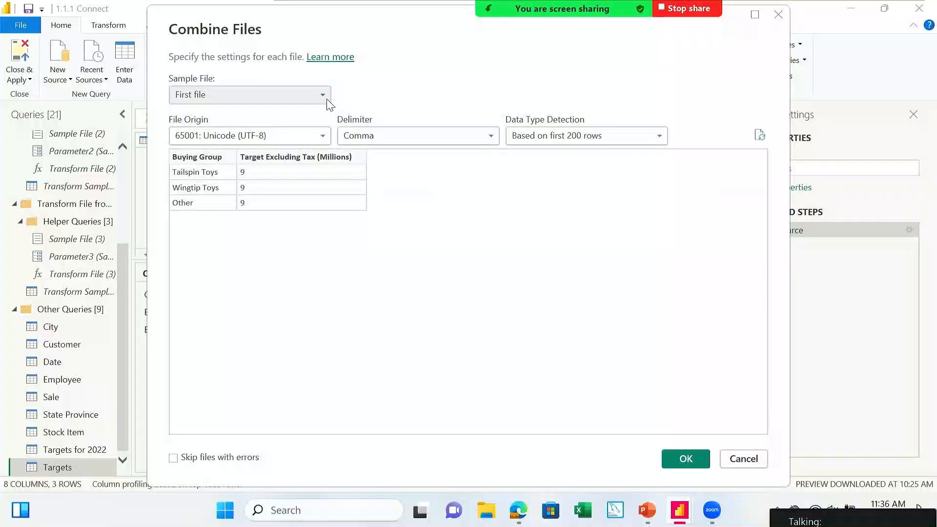
pyautogui.click(326, 97)
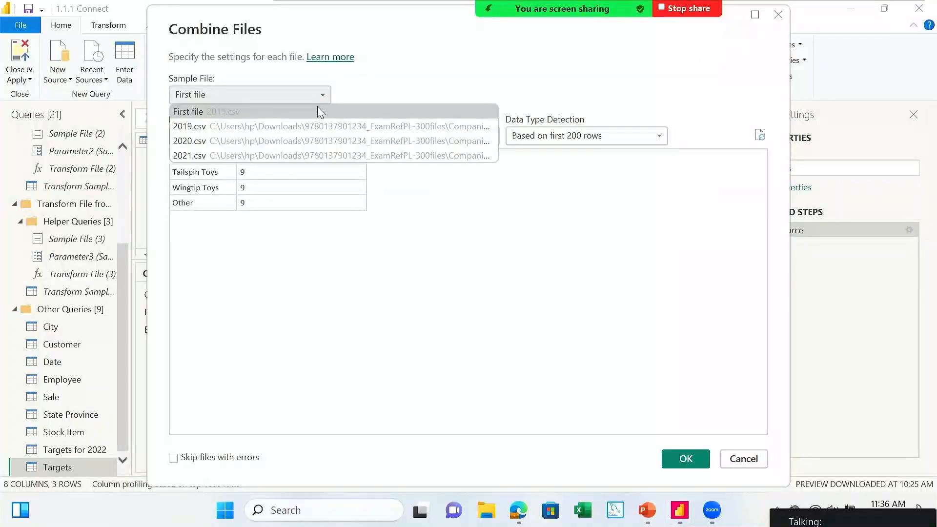
pyautogui.click(295, 138)
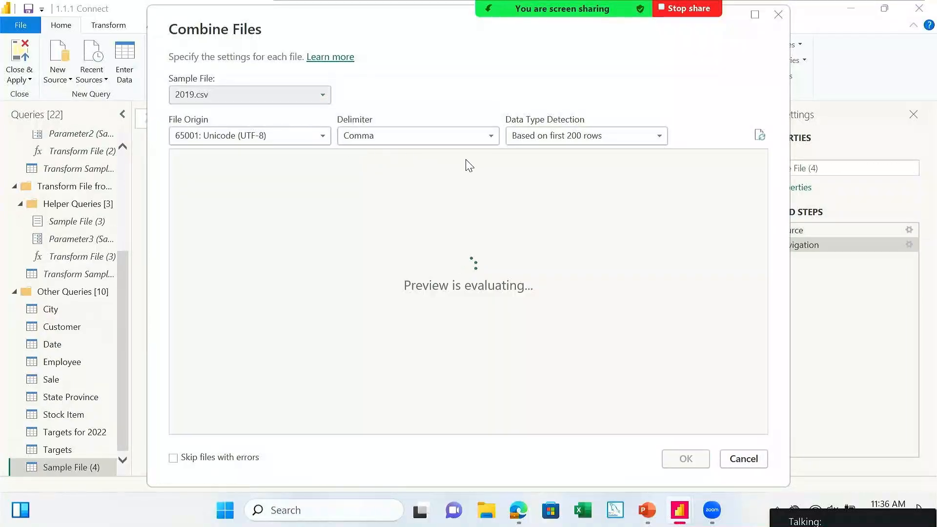
pyautogui.click(560, 146)
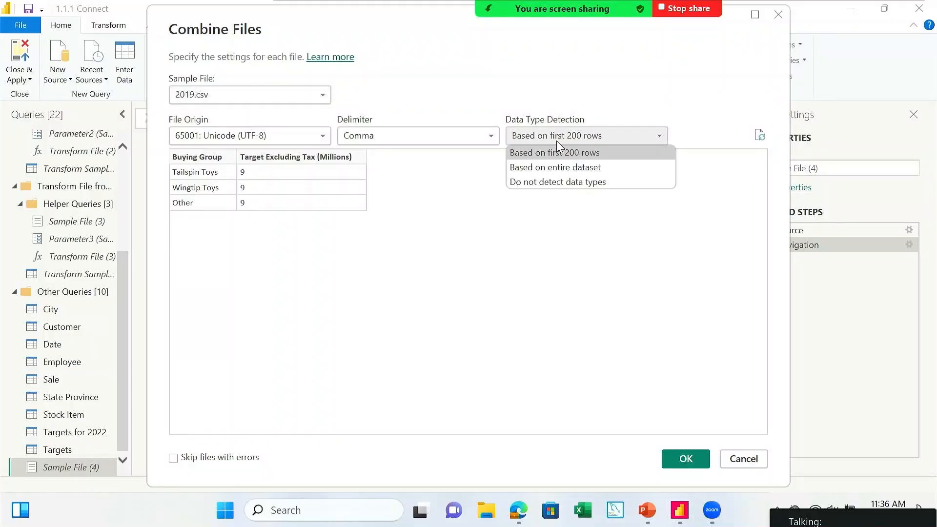
pyautogui.click(561, 167)
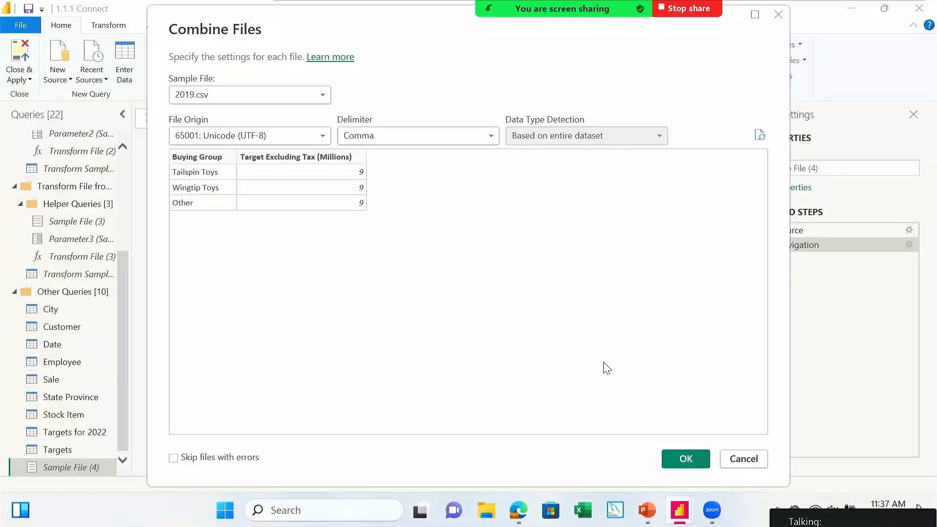
pyautogui.click(678, 457)
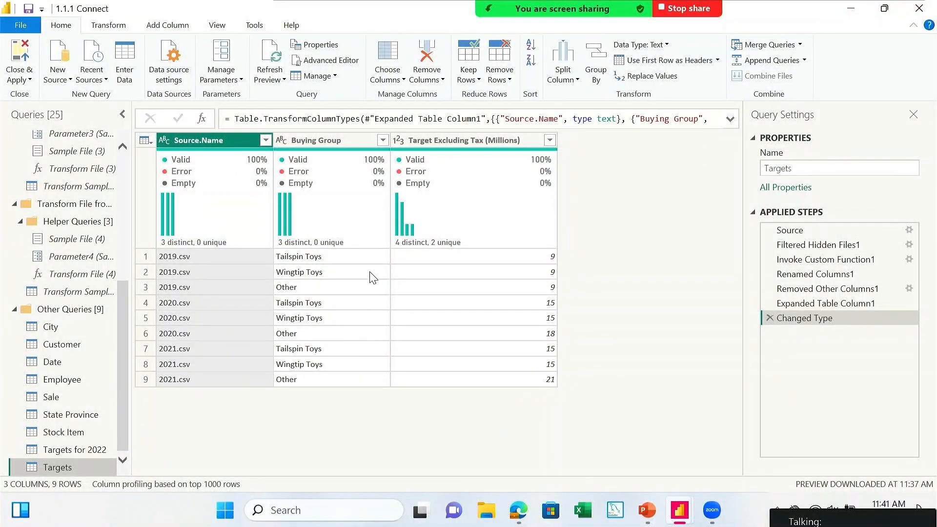
# Step: Add a custom column named Months to the Targets query with the formula {1..12}
pyautogui.click(166, 26)
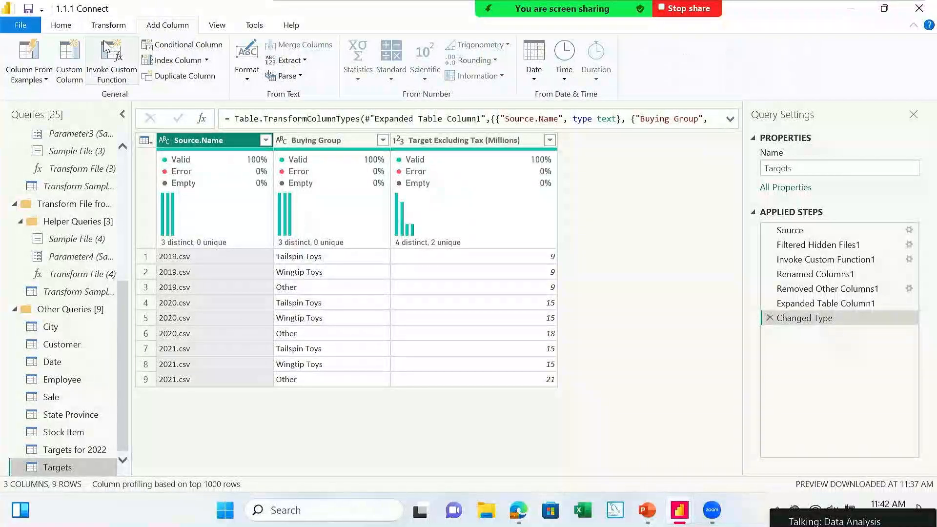
pyautogui.click(71, 57)
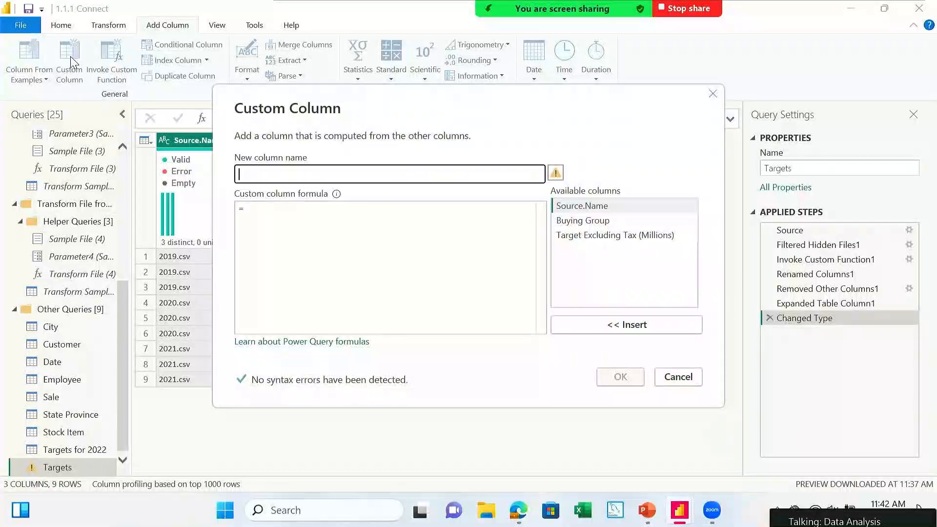
pyautogui.write('Months')
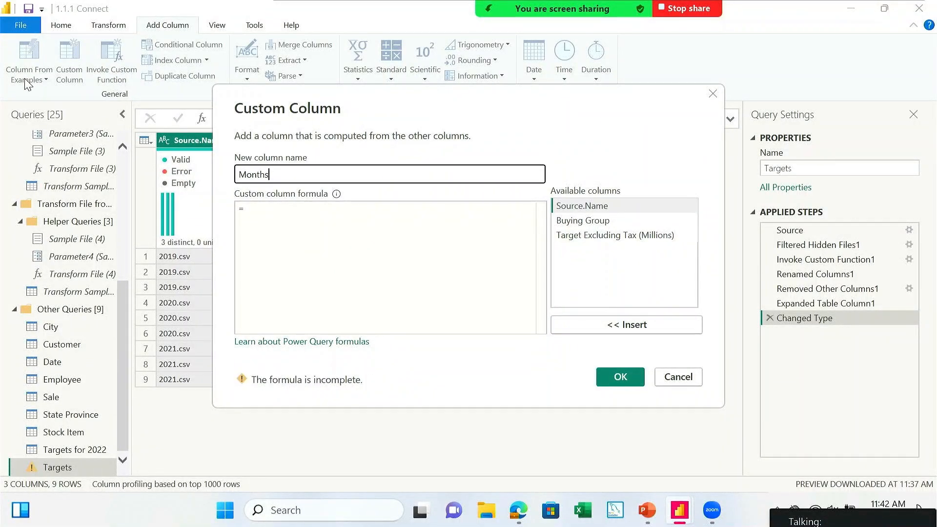
pyautogui.click(272, 207)
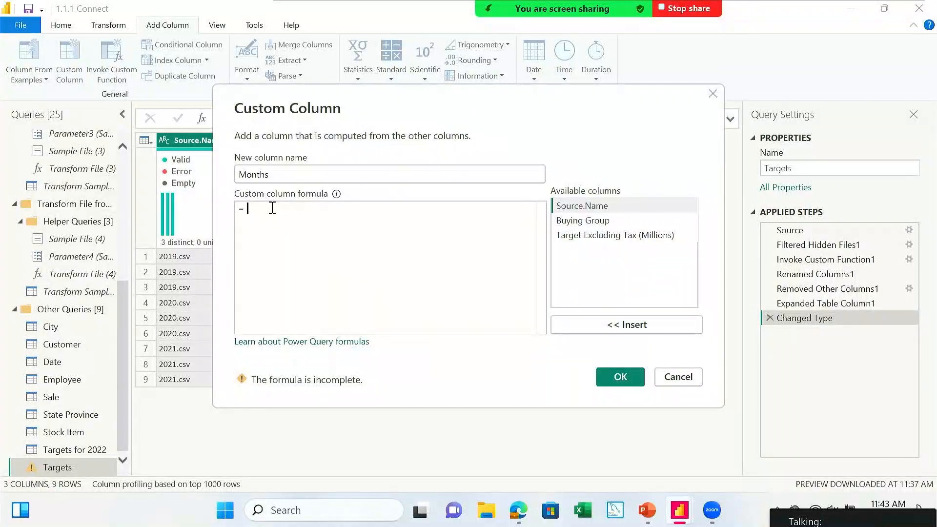
pyautogui.write('{')
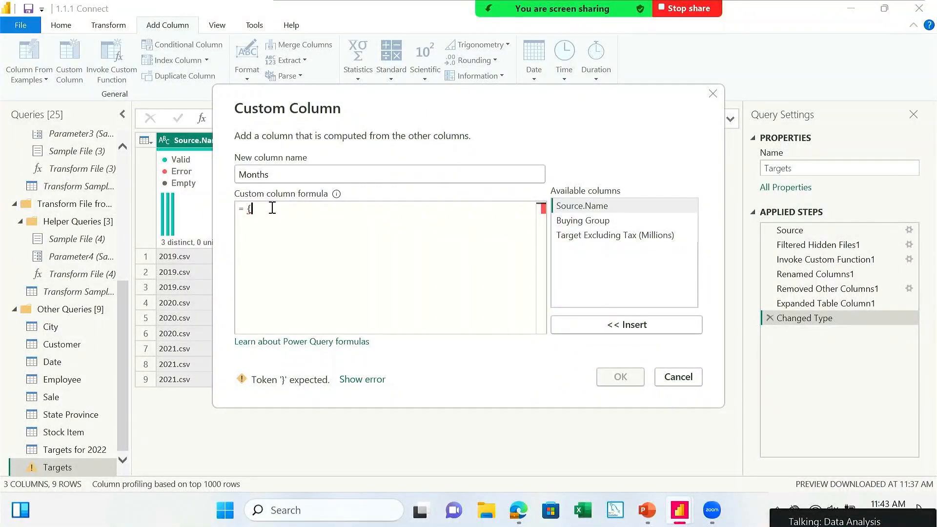
pyautogui.write('1.')
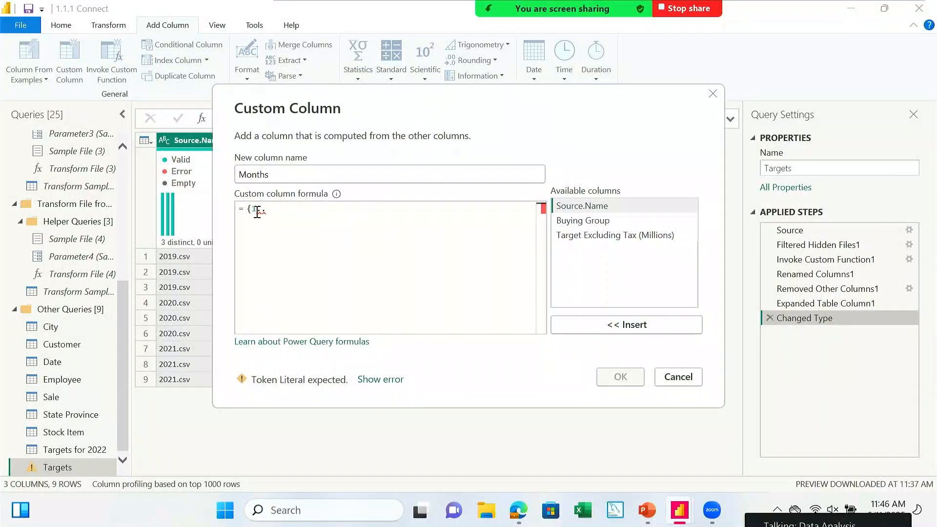
pyautogui.write('.')
pyautogui.press('Escape')
pyautogui.write('12')
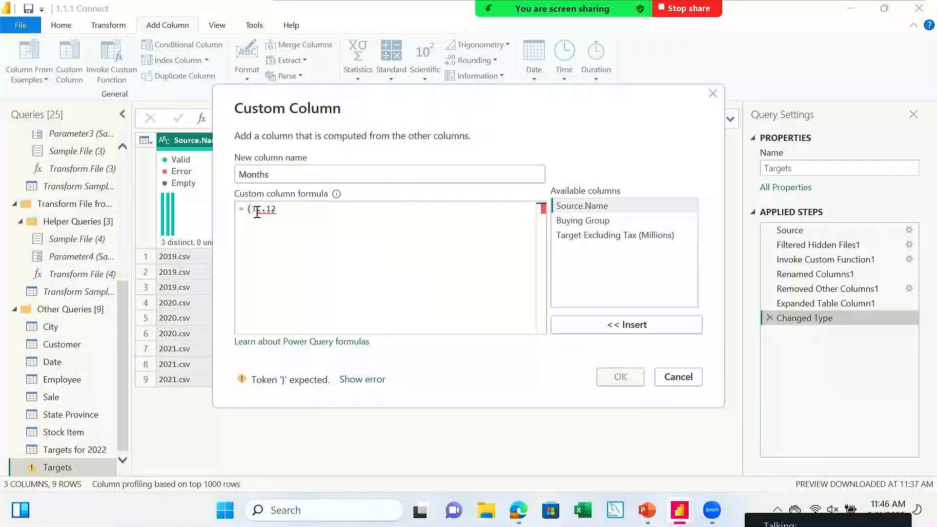
pyautogui.write('}')
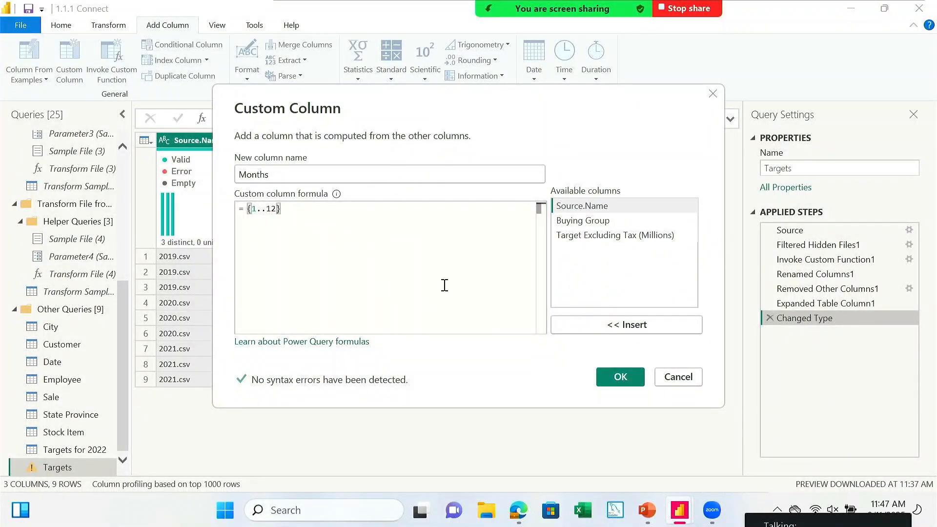
pyautogui.click(621, 378)
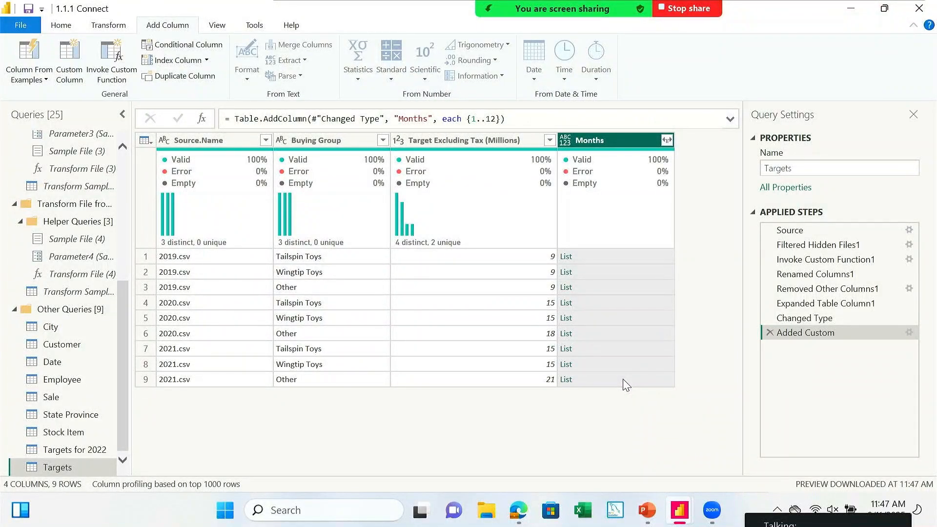
# Step: Preview the first row's list in the Months column and compare the Targets query with Targets for 2022
pyautogui.click(617, 262)
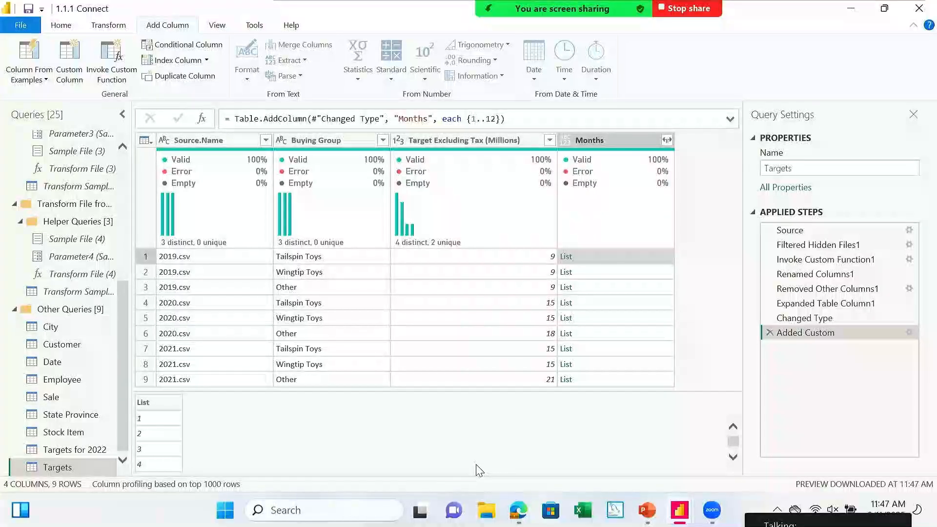
pyautogui.scroll(-2, 479, 470)
pyautogui.scroll(2, 480, 470)
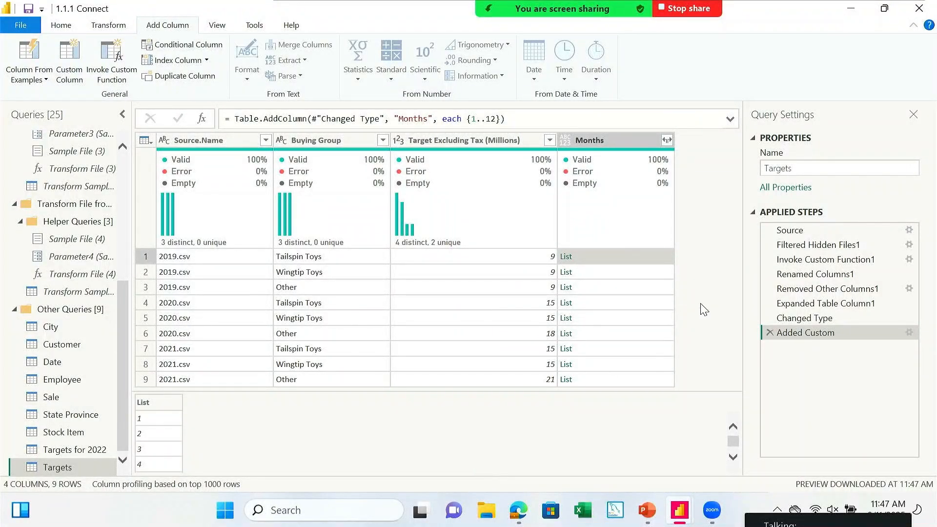
pyautogui.click(650, 144)
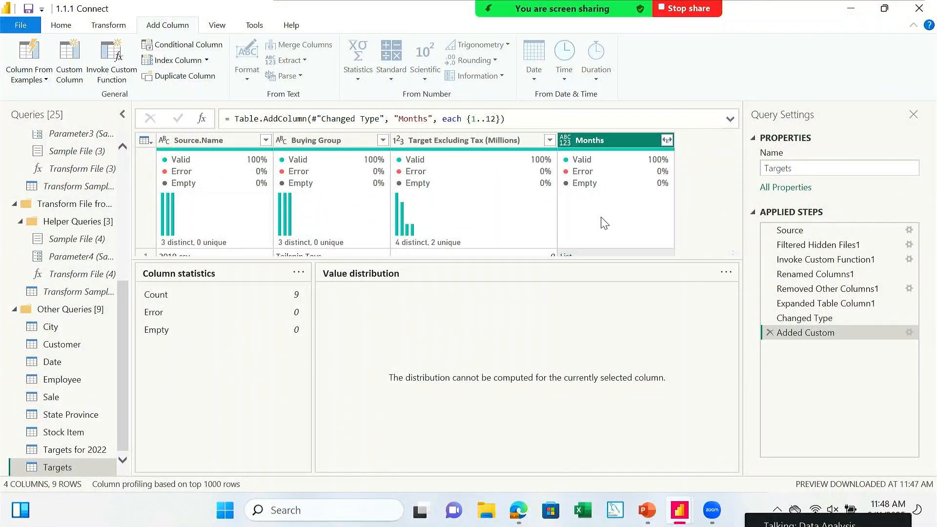
pyautogui.click(66, 449)
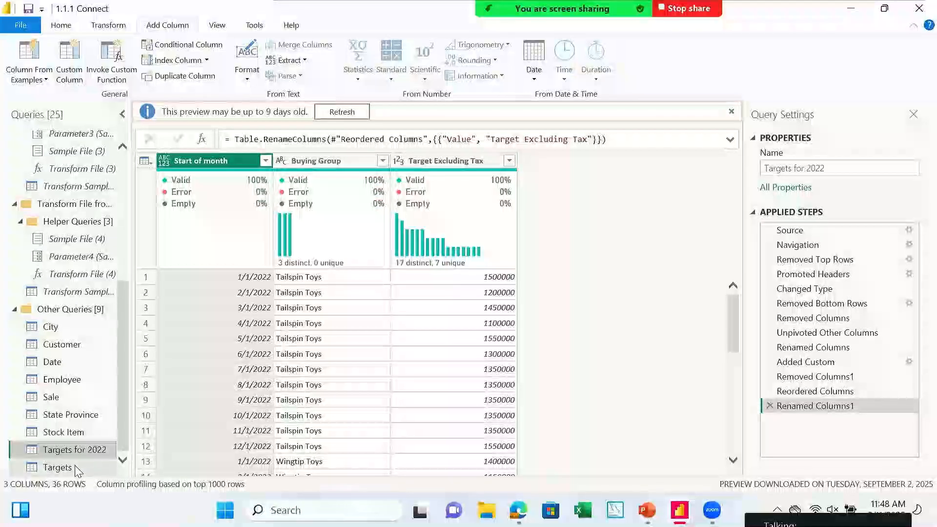
pyautogui.click(76, 469)
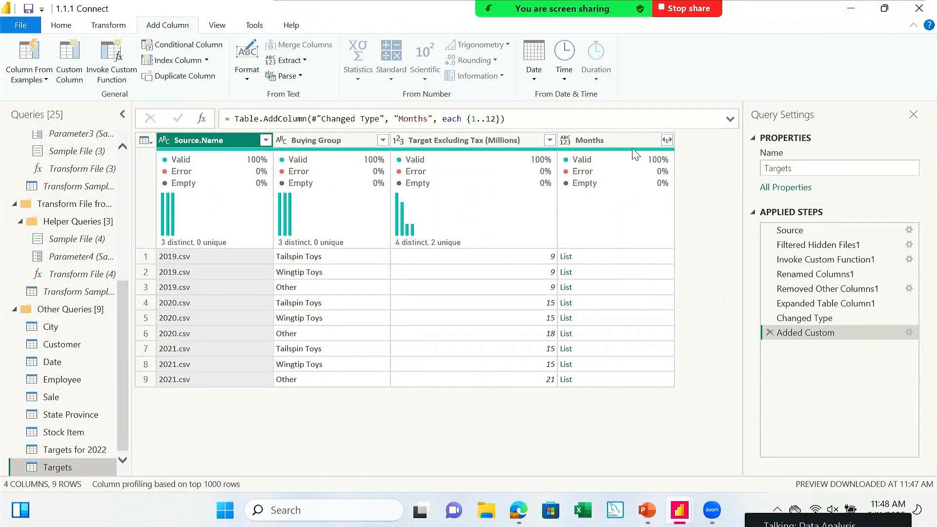
# Step: Expand the lists in the Months column of the Targets query to new rows
pyautogui.click(666, 140)
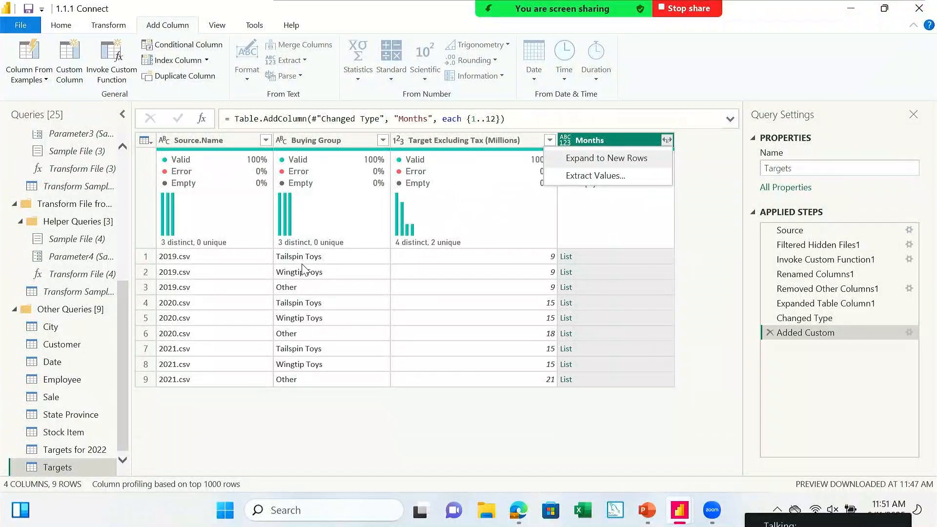
pyautogui.click(74, 457)
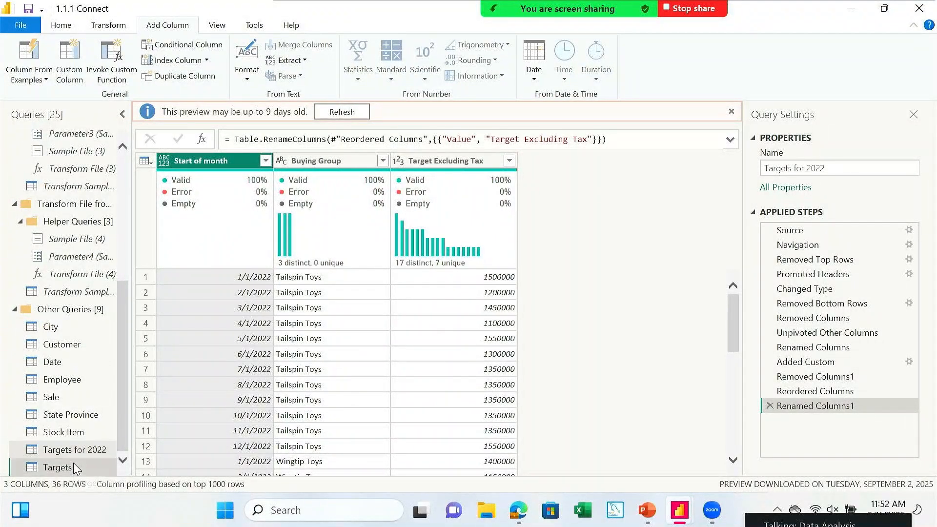
pyautogui.click(73, 465)
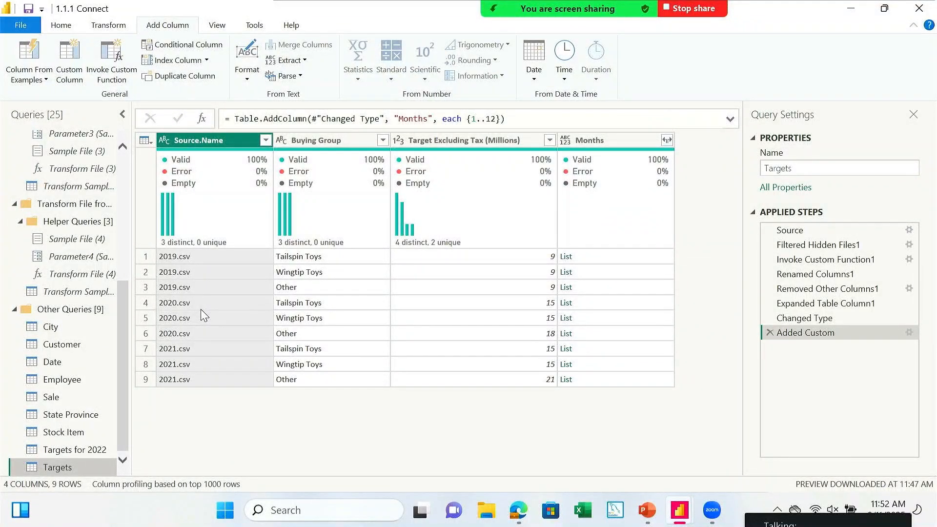
pyautogui.click(667, 140)
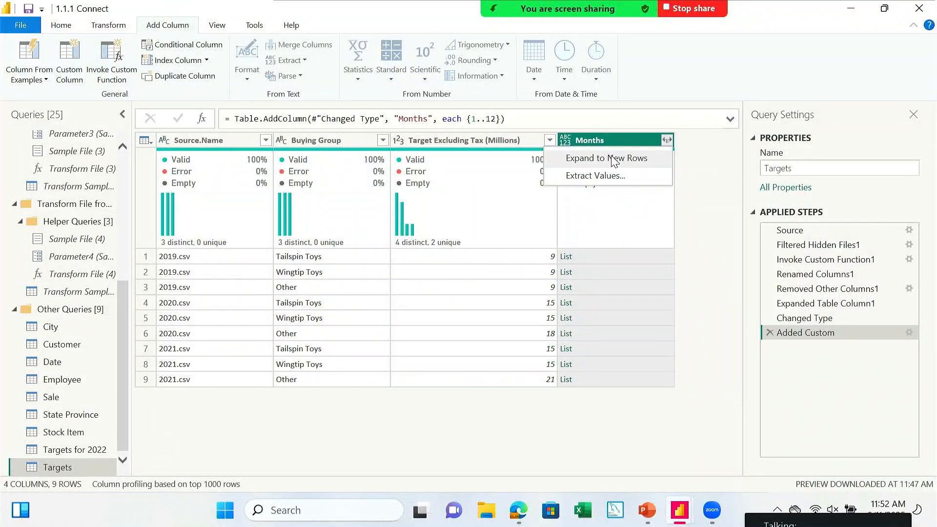
pyautogui.click(618, 160)
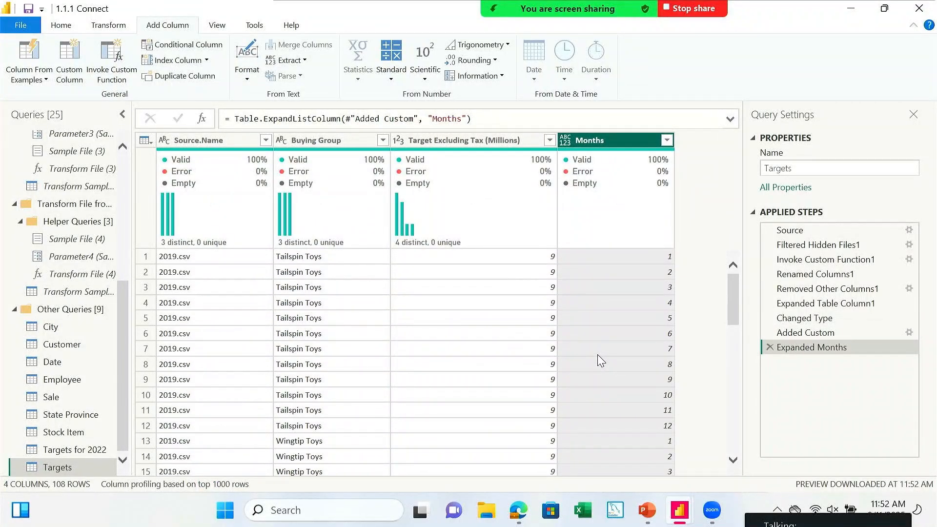
pyautogui.scroll(-6, 601, 360)
pyautogui.scroll(6, 601, 360)
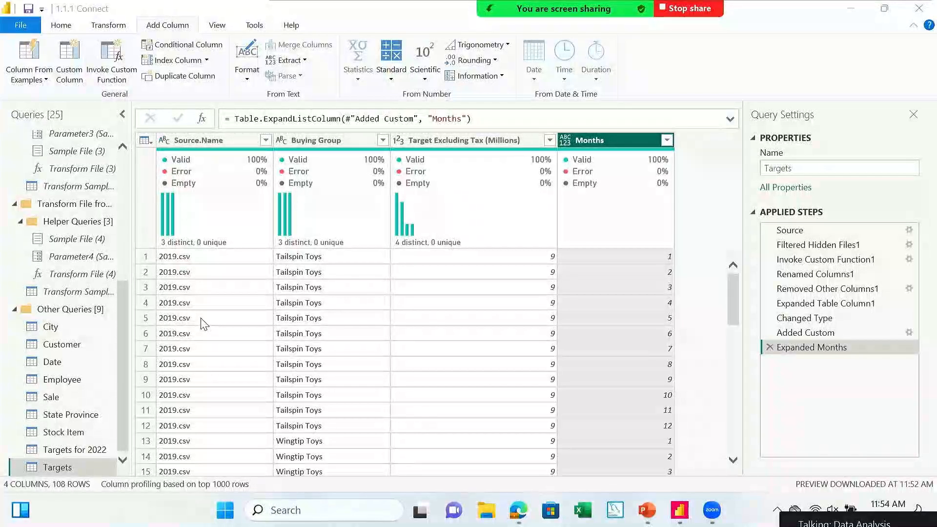
# Step: Transform the Source.Name column by extracting its first 4 characters, keeping only the year of each file name
pyautogui.click(220, 140)
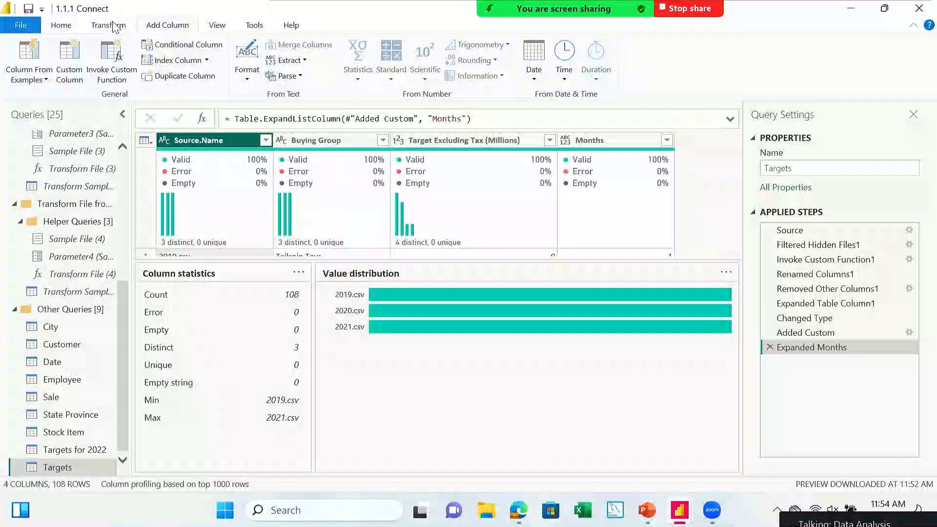
pyautogui.click(108, 25)
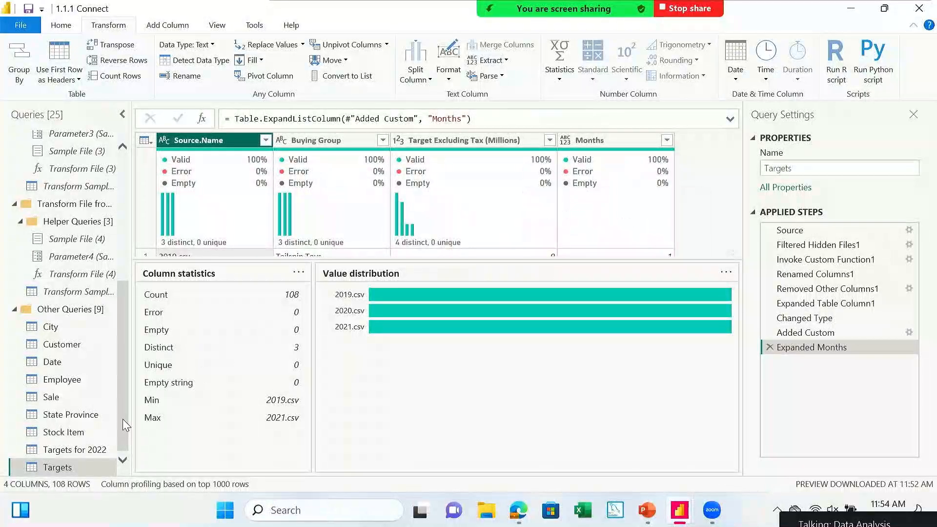
pyautogui.click(98, 450)
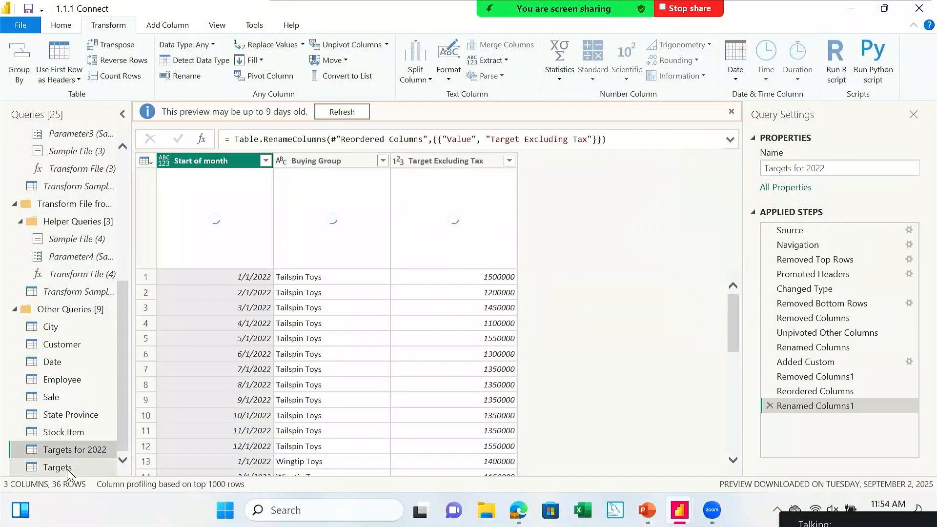
pyautogui.click(69, 468)
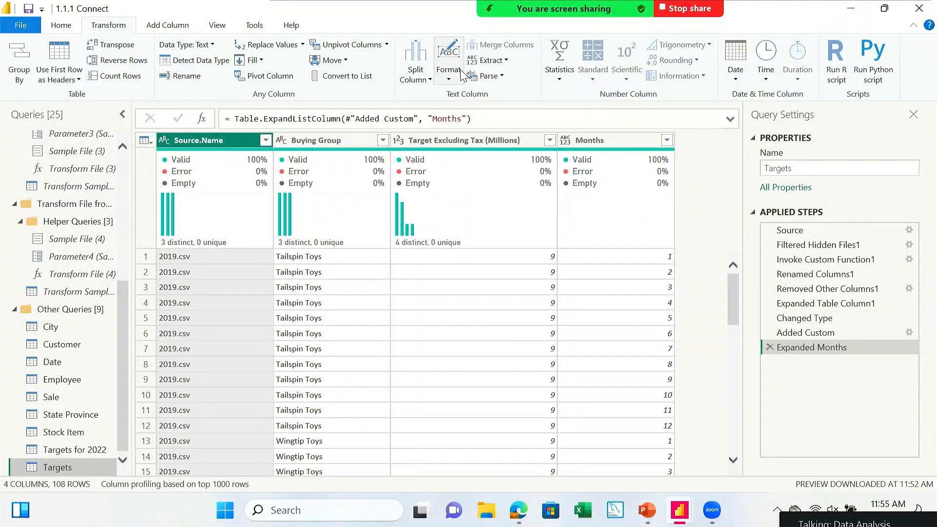
pyautogui.click(507, 60)
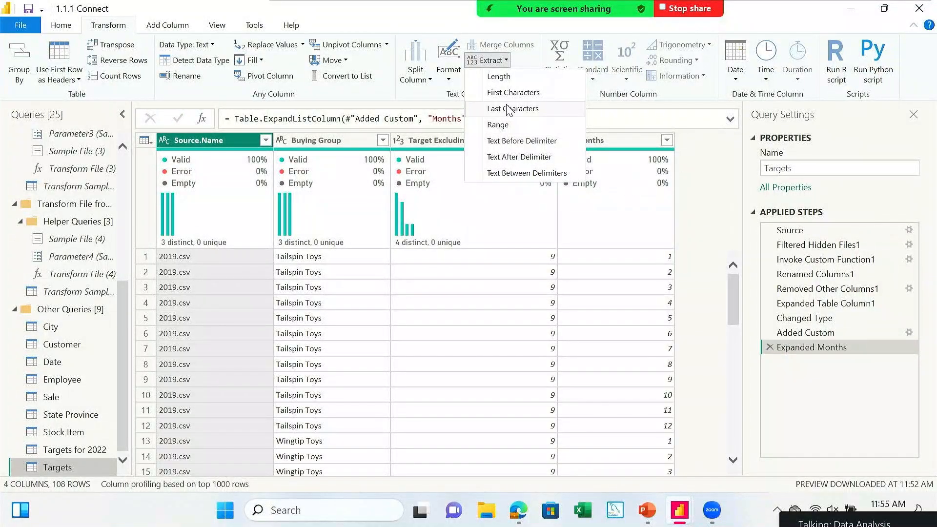
pyautogui.click(544, 96)
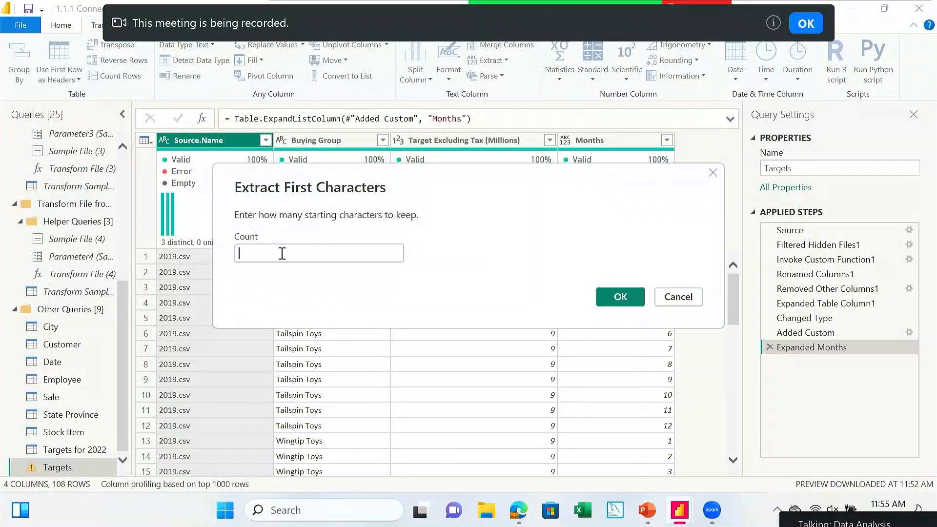
pyautogui.write('4')
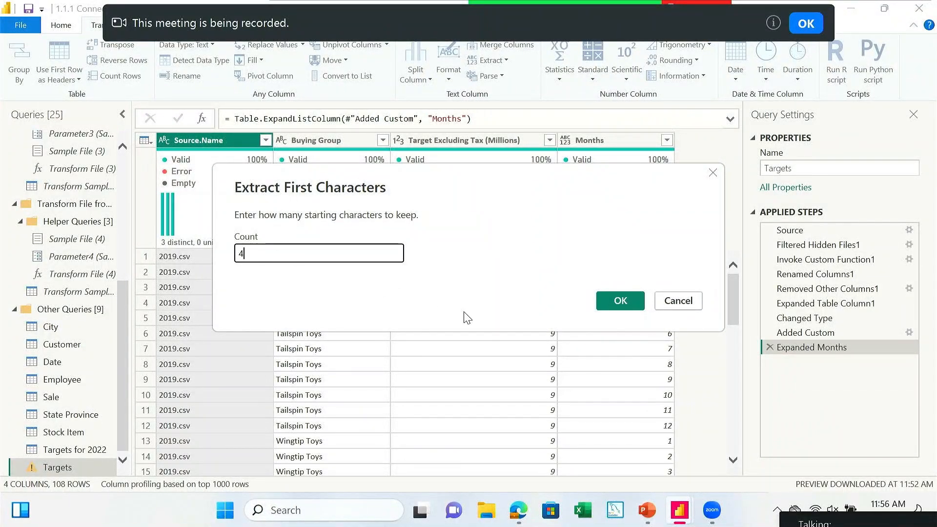
pyautogui.click(618, 302)
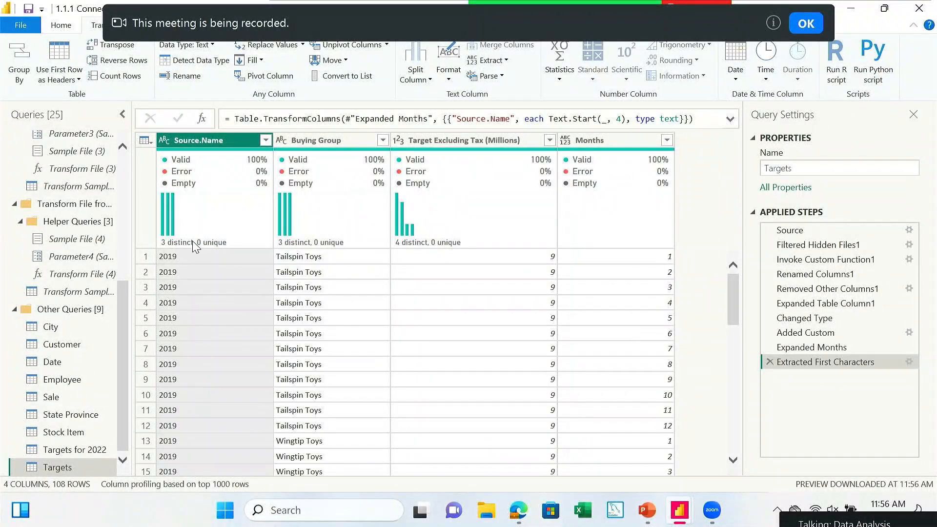
# Step: Change the data type of the Source.Name column to Whole Number and dismiss the meeting recording notice
pyautogui.click(163, 141)
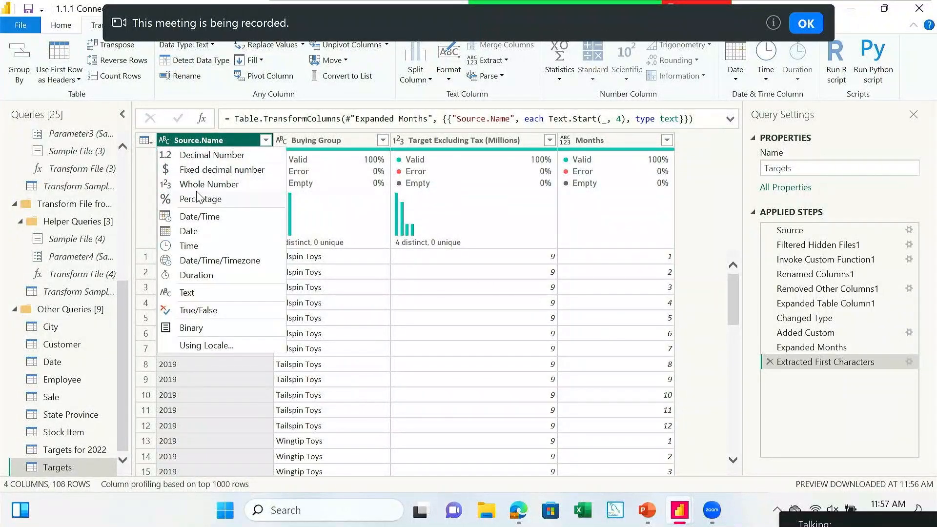
pyautogui.click(210, 184)
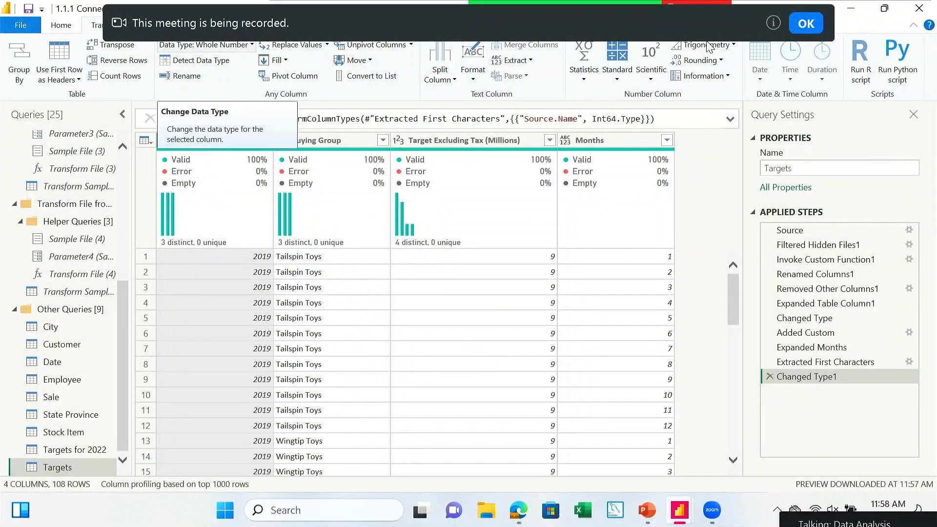
pyautogui.click(806, 24)
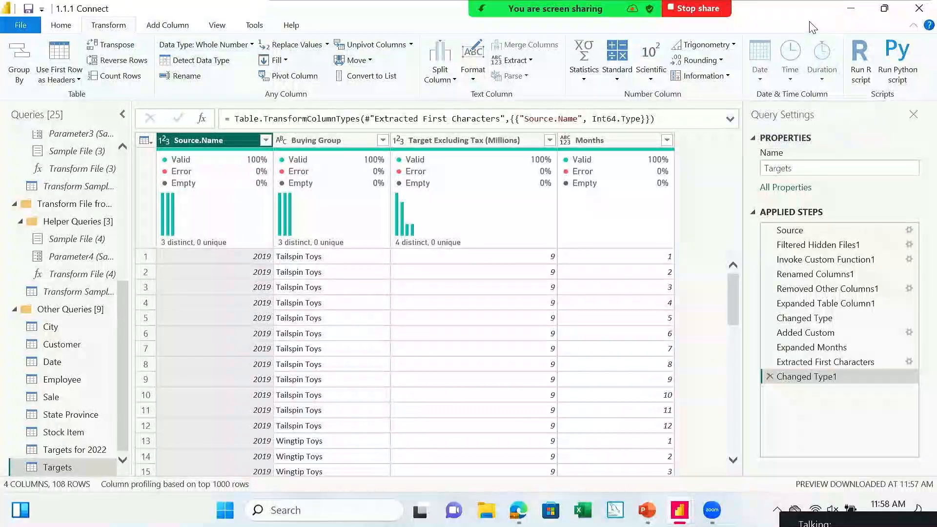
# Step: Start a custom column in the Targets query and name it Start of month
pyautogui.click(171, 24)
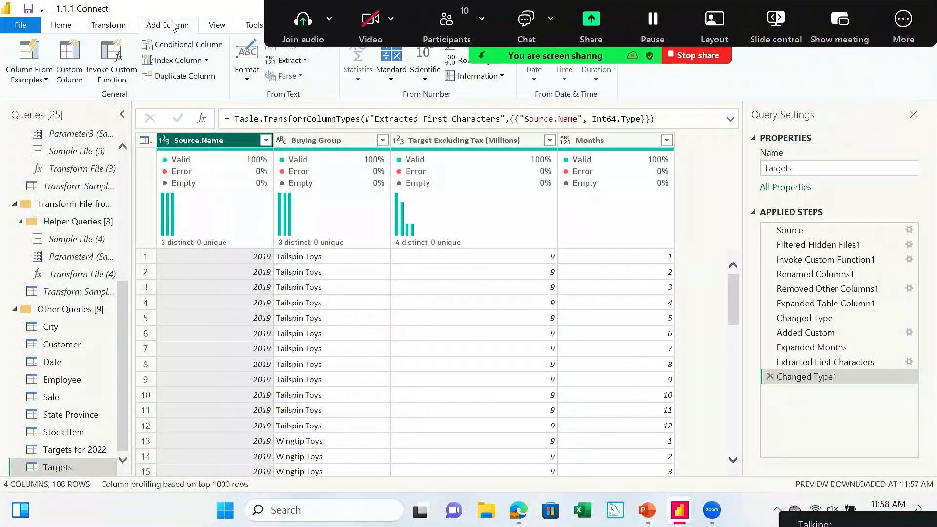
pyautogui.click(63, 57)
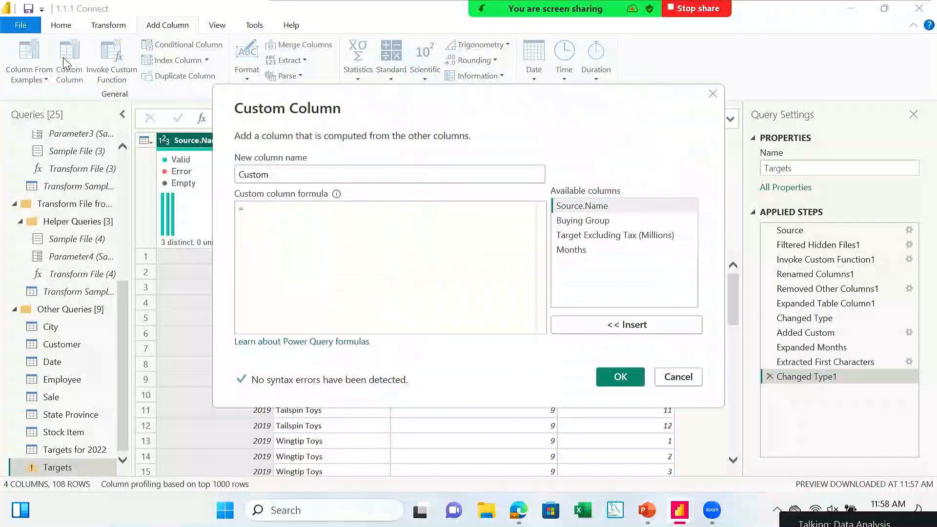
pyautogui.press('Right')
pyautogui.press('Right')
pyautogui.press('Right')
pyautogui.press('Right')
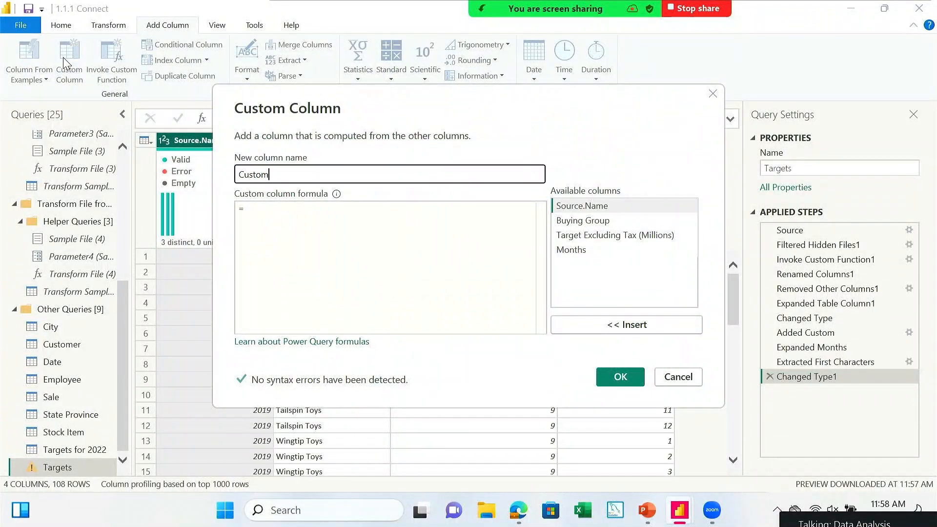
pyautogui.press('BackSpace')
pyautogui.press('BackSpace')
pyautogui.press('BackSpace')
pyautogui.press('BackSpace')
pyautogui.press('BackSpace')
pyautogui.press('BackSpace')
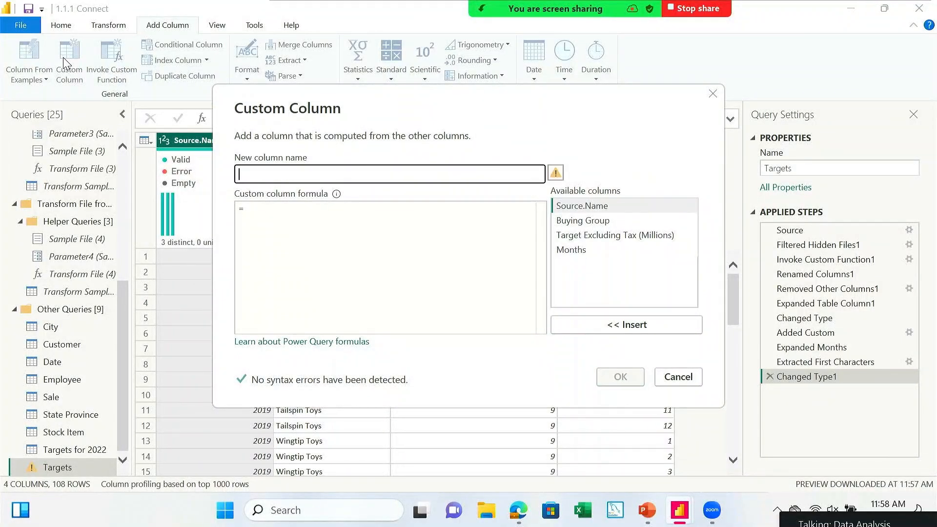
pyautogui.write('S')
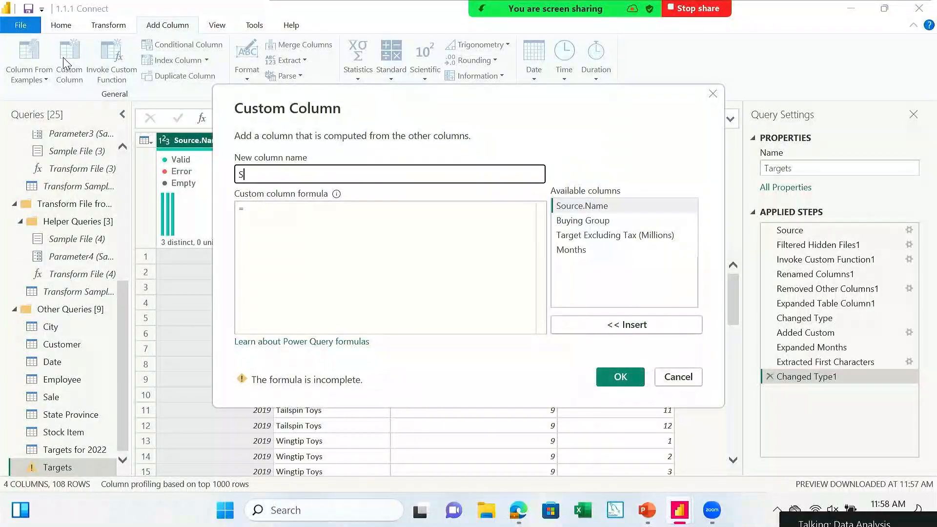
pyautogui.write('ta')
pyautogui.write('rt of momth')
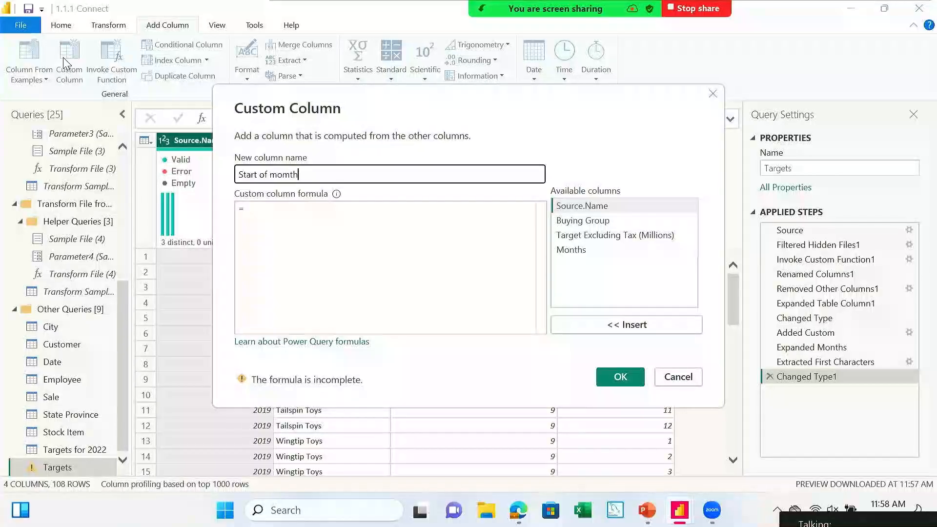
pyautogui.press('BackSpace')
pyautogui.press('BackSpace')
pyautogui.press('BackSpace')
pyautogui.write('nth')
# Step: Draft the Start of month formula with #Date, using the Source.Name column, the Months column and day 1
pyautogui.click(256, 209)
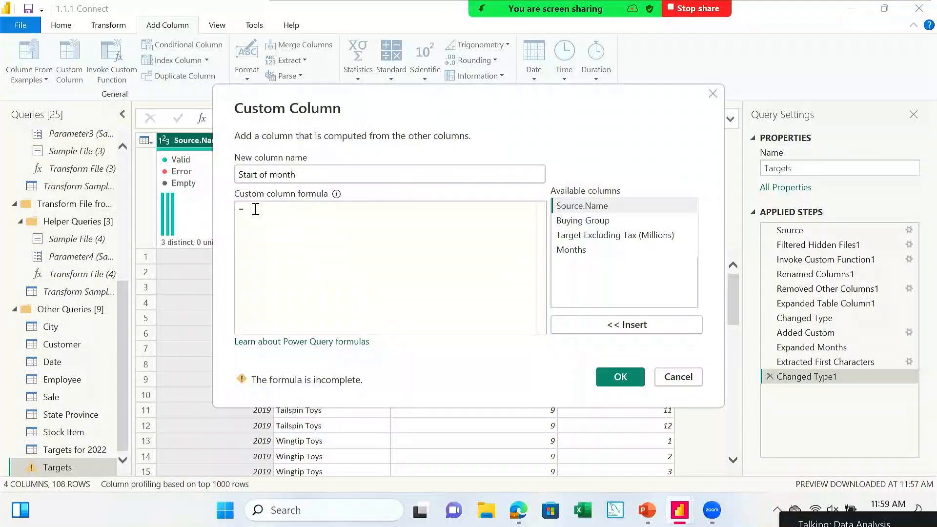
pyautogui.write('#')
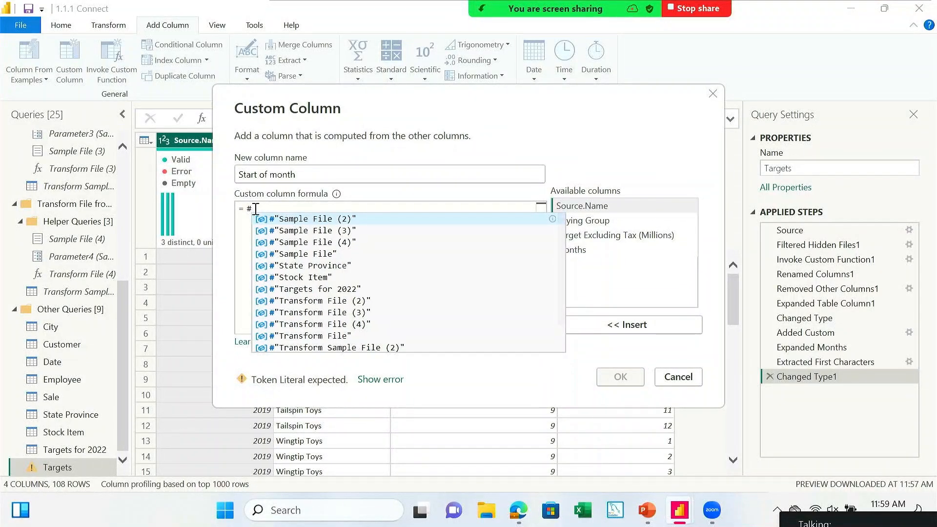
pyautogui.write('dat')
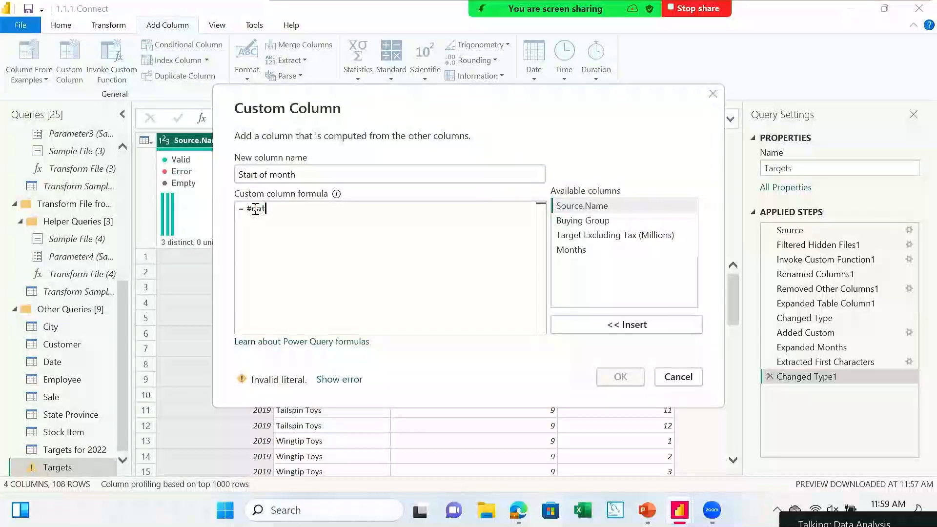
pyautogui.write('e(')
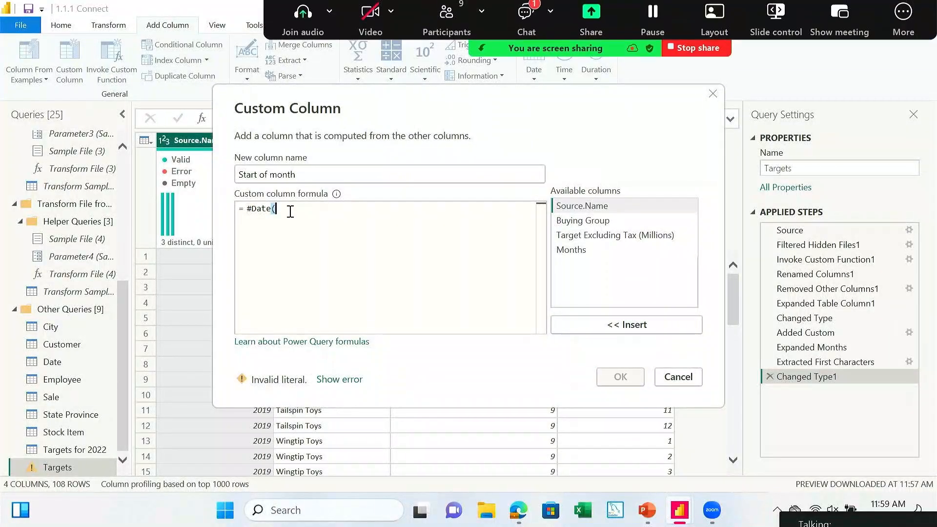
pyautogui.click(581, 205)
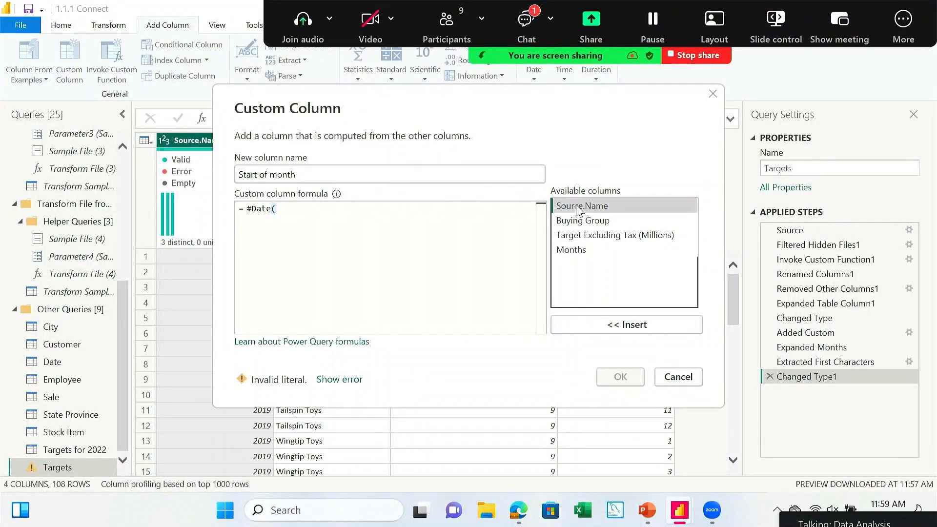
pyautogui.click(610, 328)
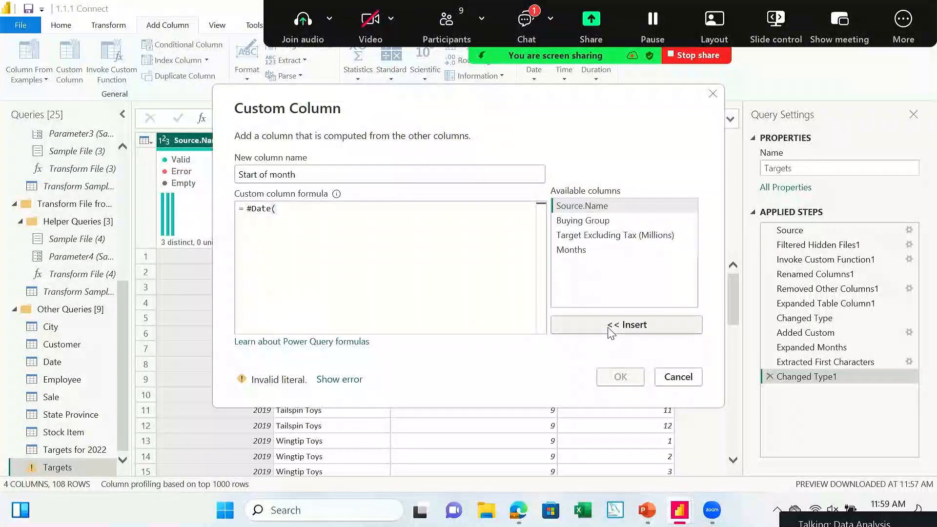
pyautogui.write(',')
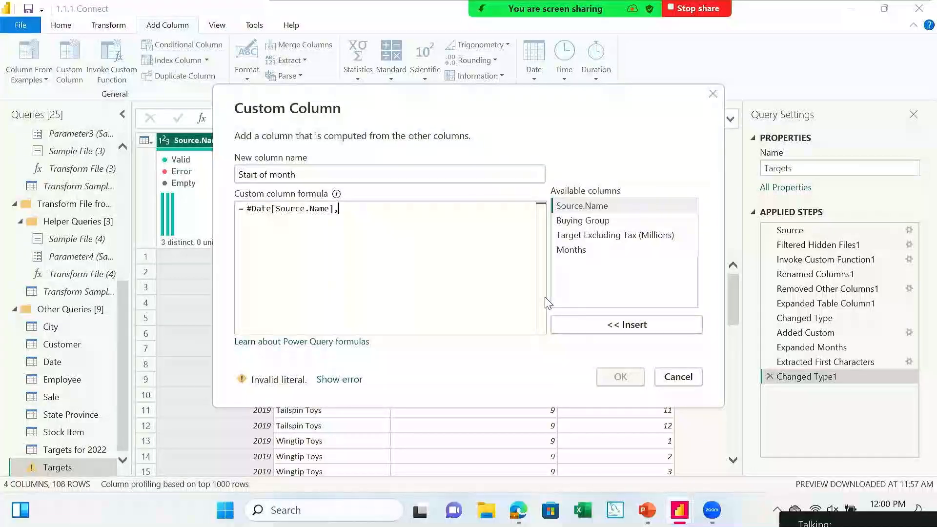
pyautogui.write('month')
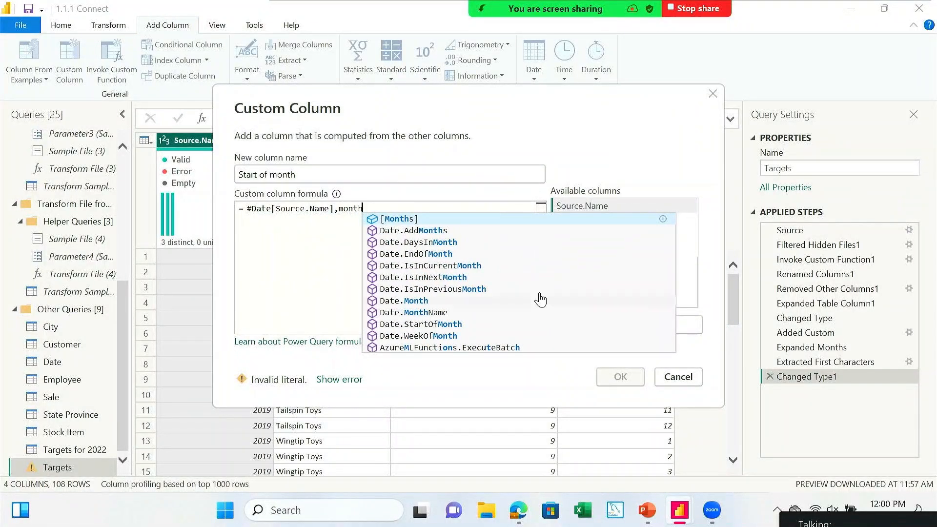
pyautogui.click(432, 223)
pyautogui.write(',')
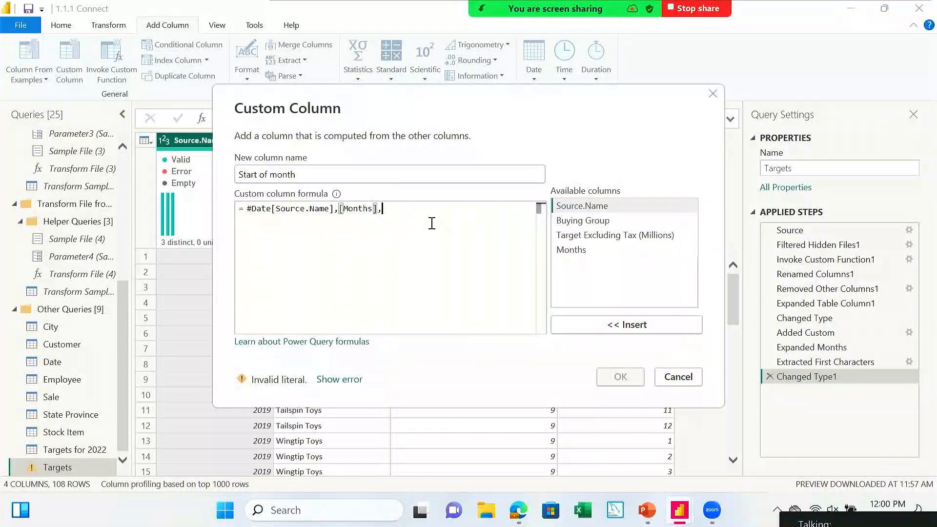
pyautogui.write('1)')
pyautogui.click(273, 208)
pyautogui.write('(')
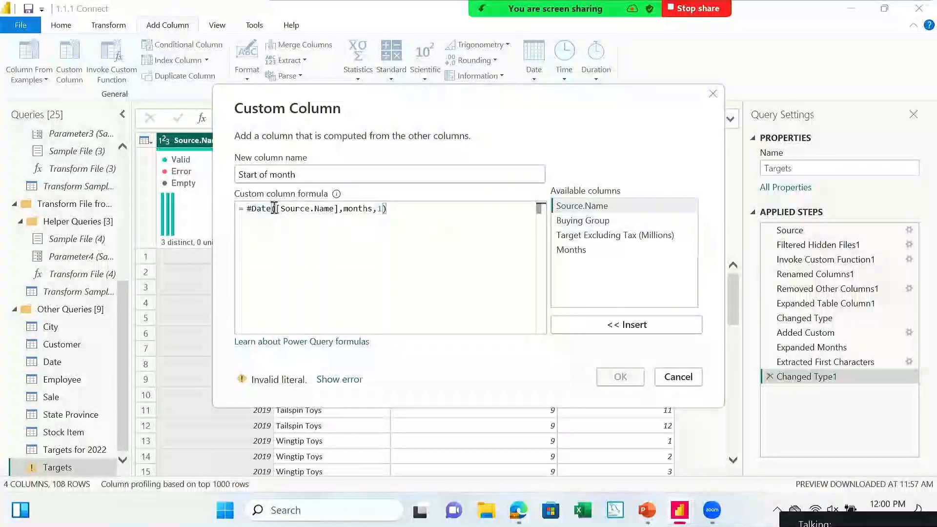
pyautogui.press('BackSpace')
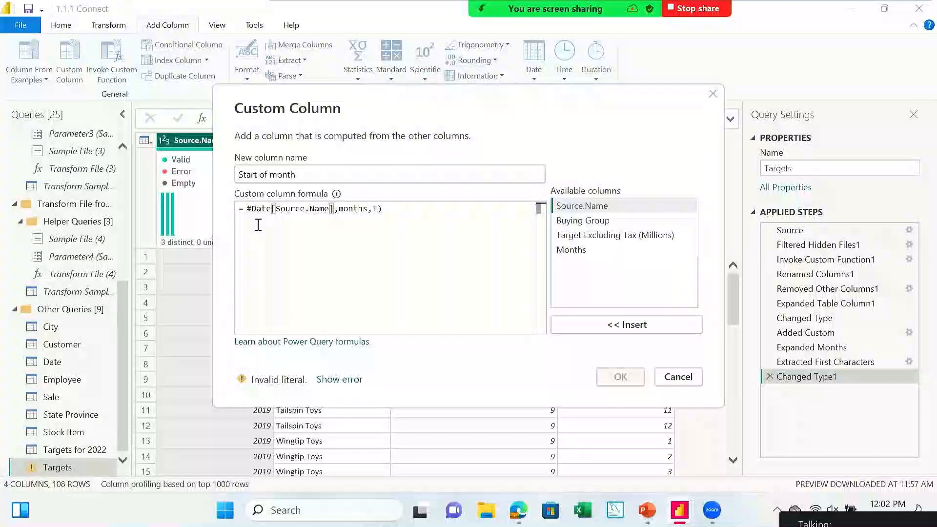
pyautogui.click(272, 206)
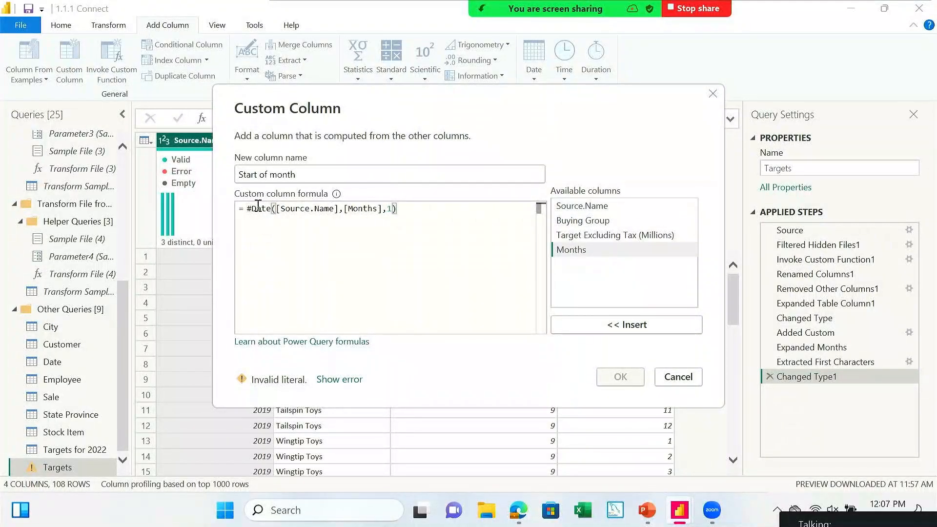
# Step: Create the column with the function corrected to lowercase #date, and delete its Added Custom1 applied step
pyautogui.click(257, 208)
pyautogui.press('BackSpace')
pyautogui.write('d')
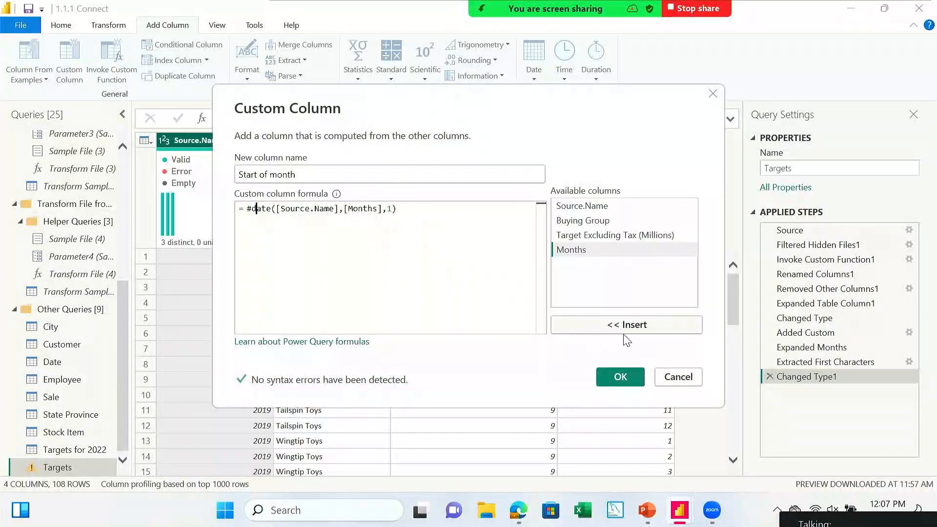
pyautogui.click(621, 383)
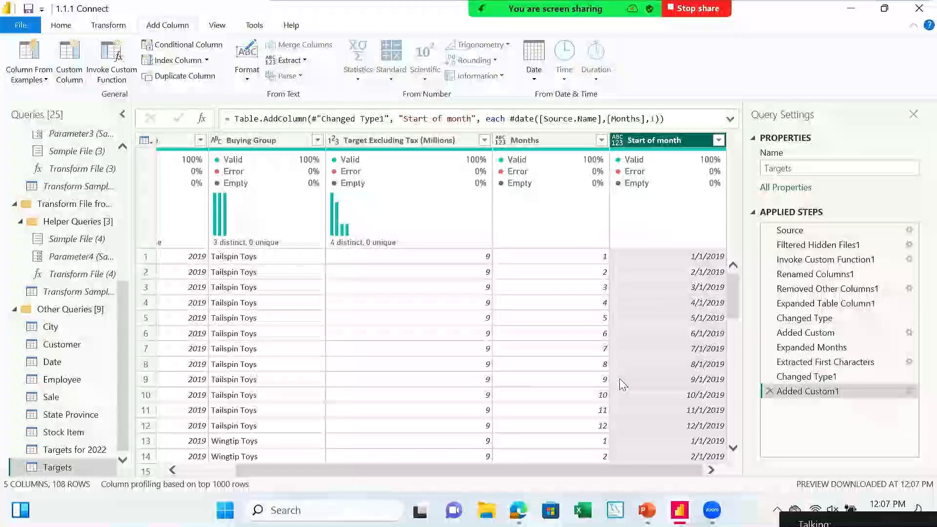
pyautogui.click(771, 391)
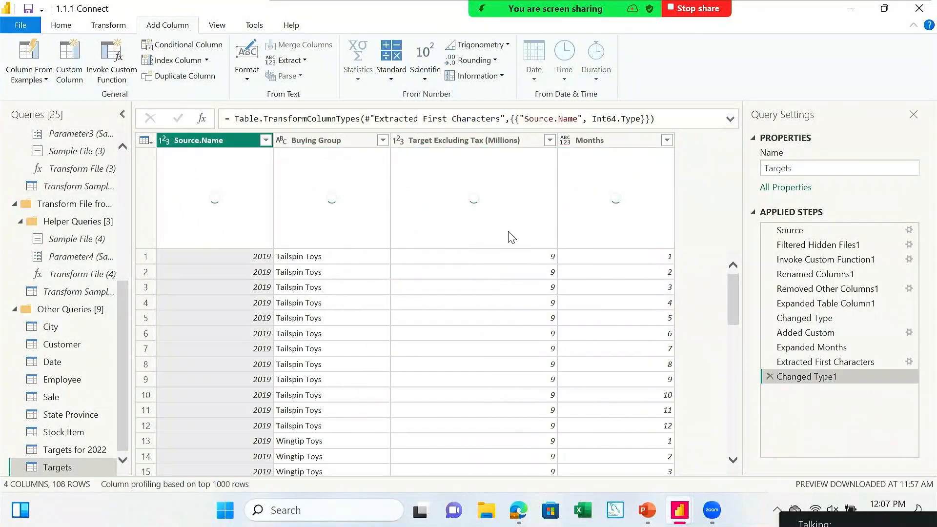
# Step: Begin another custom column in the Targets query with the name Start of month
pyautogui.click(72, 59)
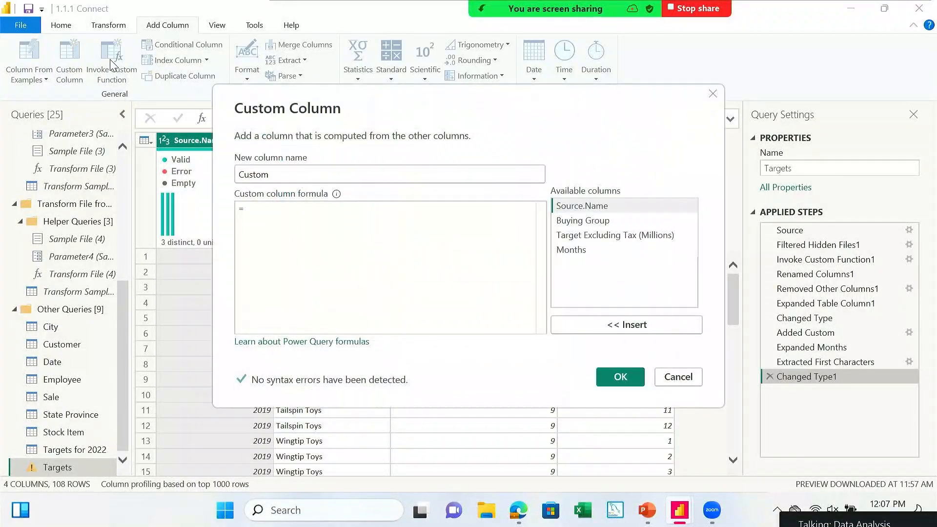
pyautogui.click(290, 180)
pyautogui.press('BackSpace')
pyautogui.press('BackSpace')
pyautogui.press('BackSpace')
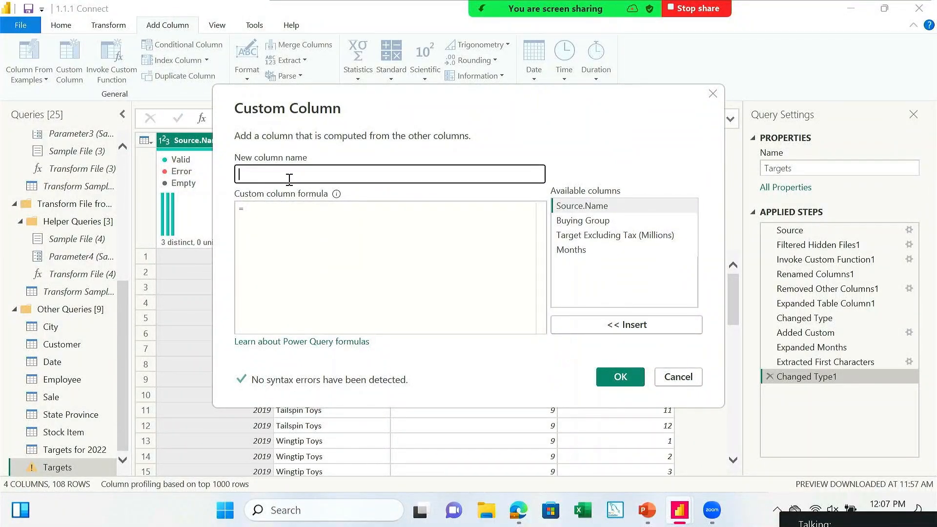
pyautogui.write('Sat')
pyautogui.press('BackSpace')
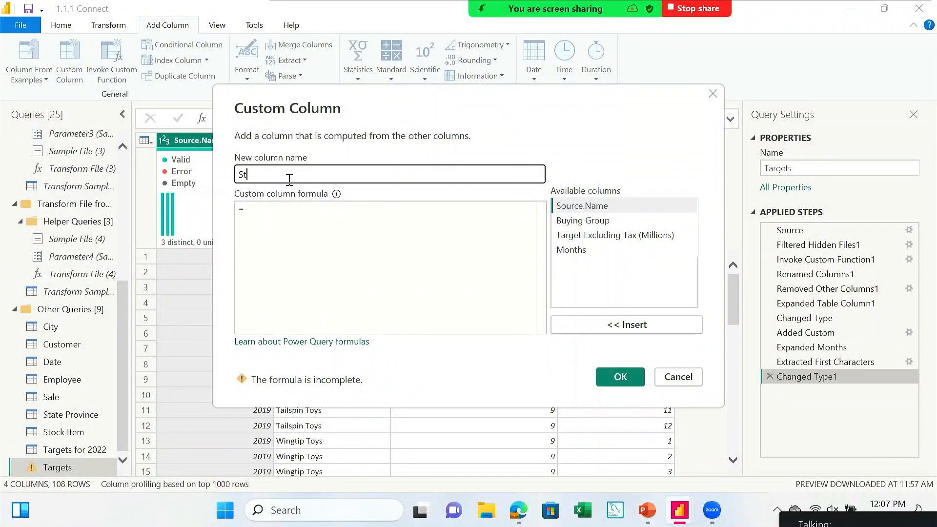
pyautogui.write('tart of month')
# Step: Define the Start of month column as #date([Source.Name],[Months],1) and add it to the query
pyautogui.click(281, 214)
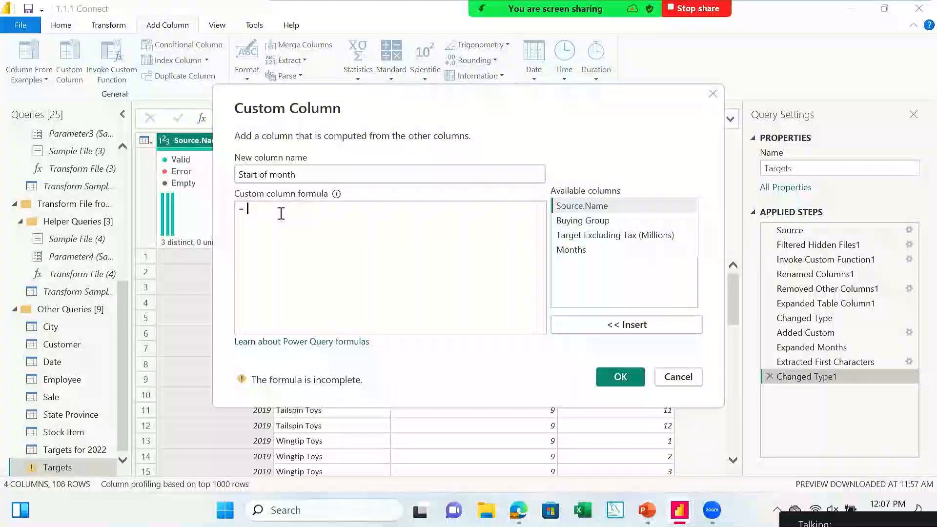
pyautogui.write('#dat')
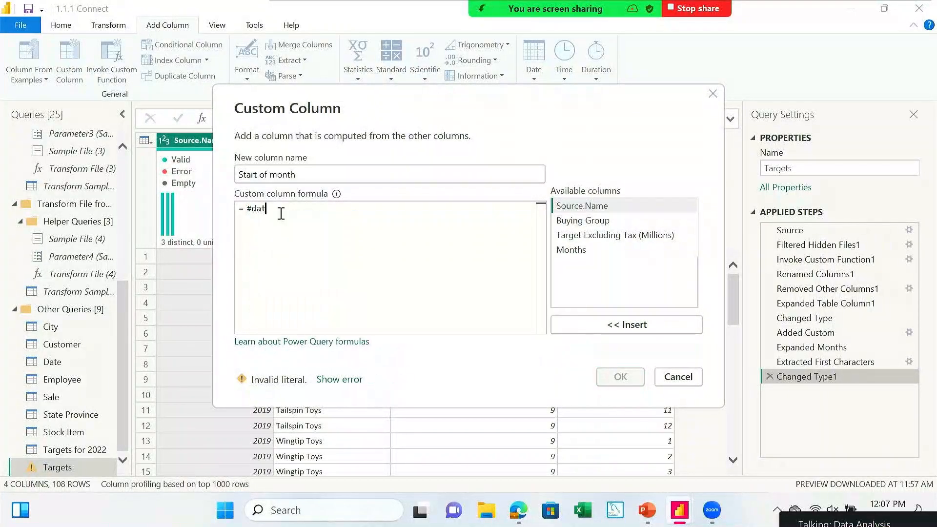
pyautogui.write('e(')
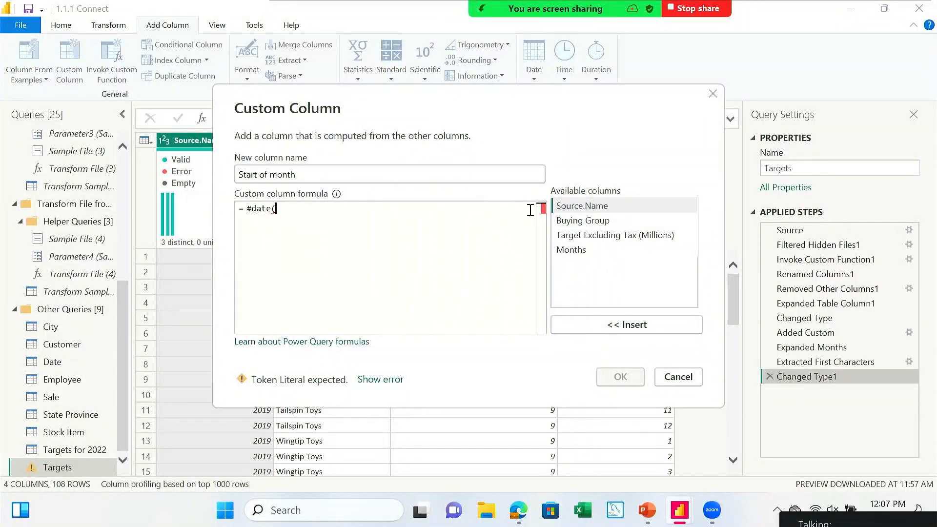
pyautogui.click(587, 207)
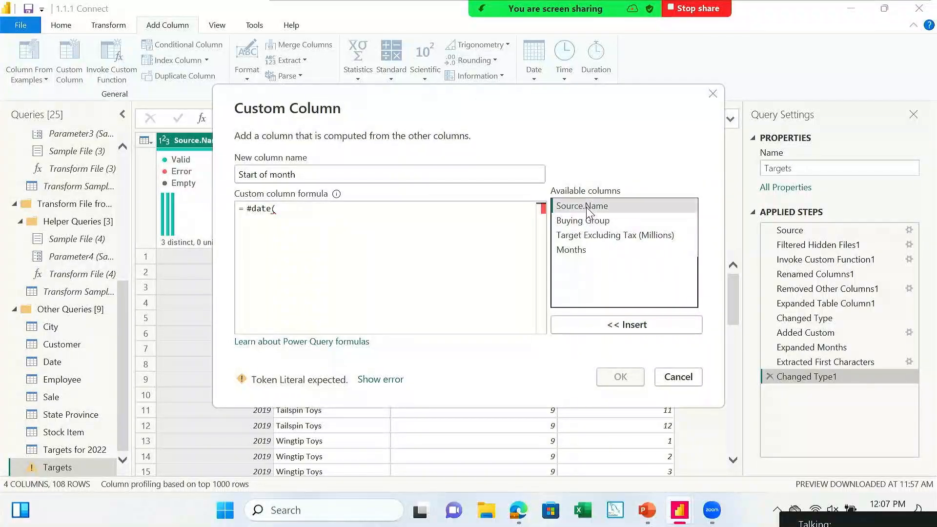
pyautogui.click(579, 323)
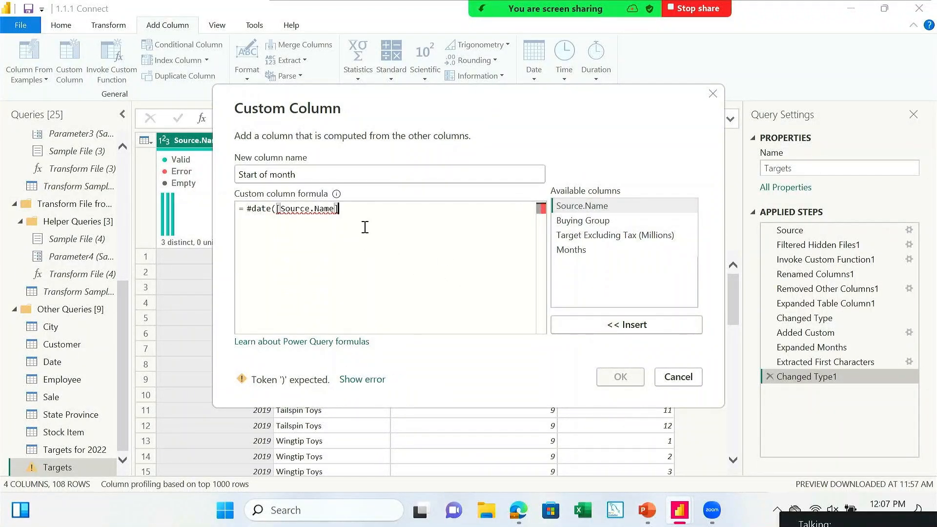
pyautogui.write(',')
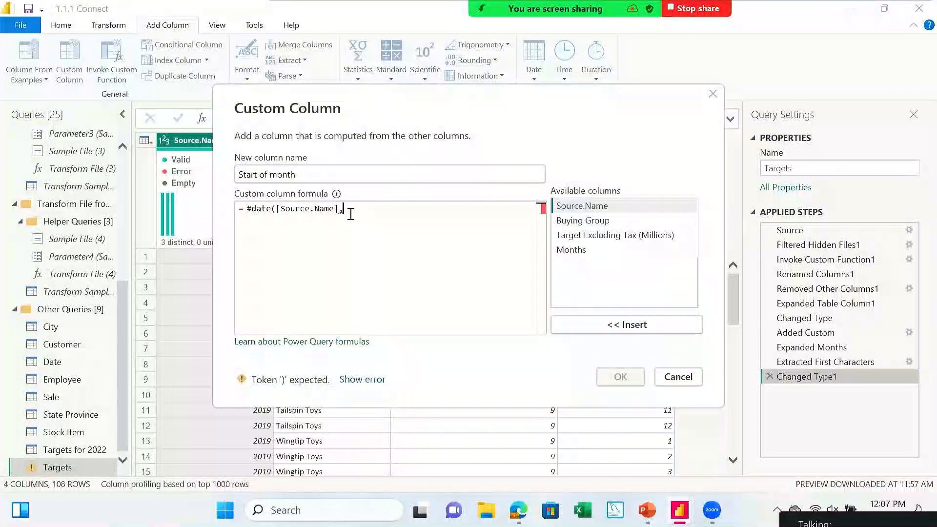
pyautogui.click(573, 250)
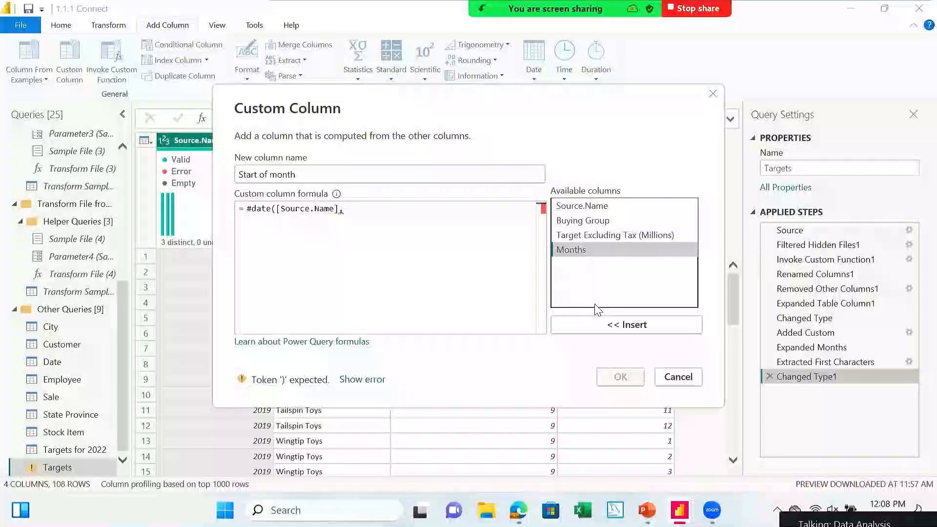
pyautogui.click(604, 326)
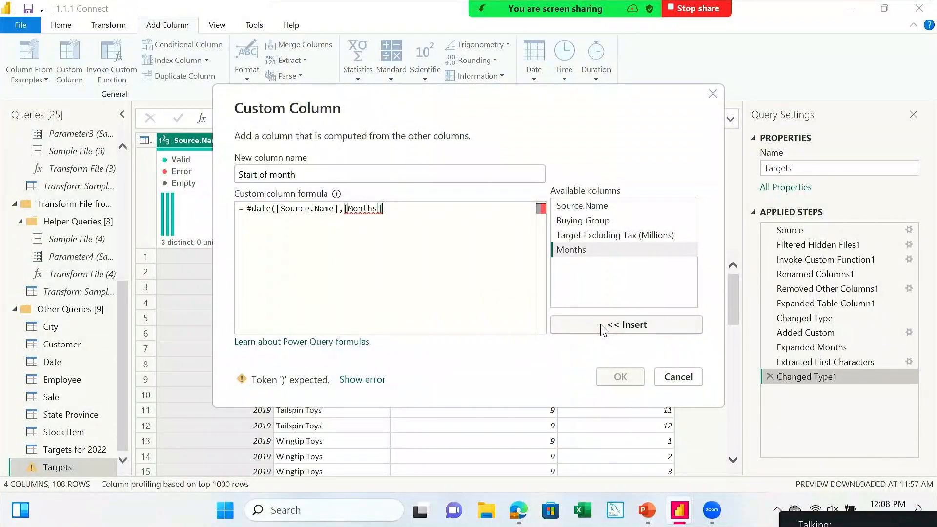
pyautogui.write(',1)')
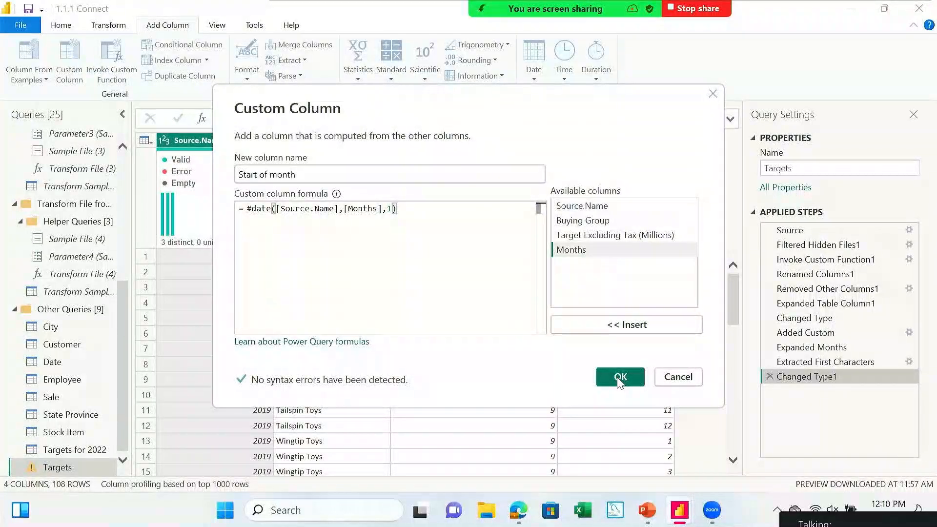
pyautogui.click(618, 378)
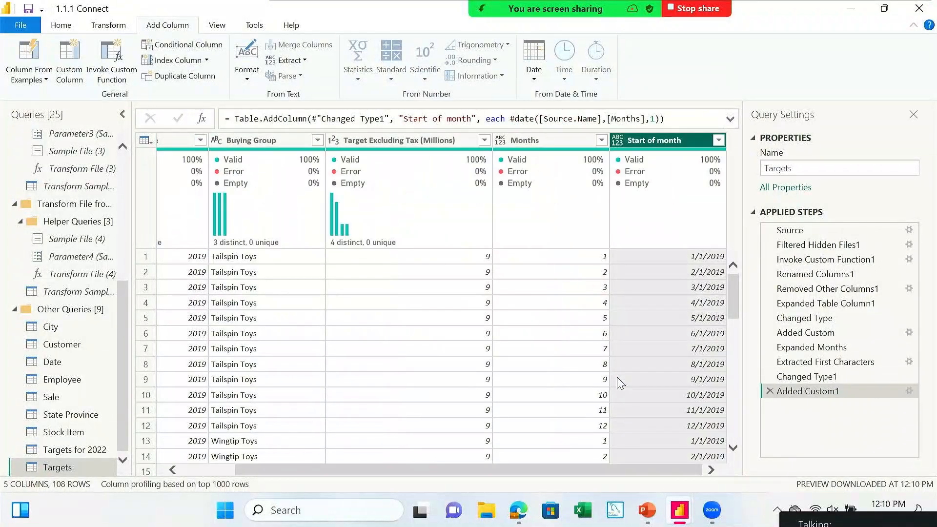
# Step: Set the data type of the Start of month column in the Targets query to Date
pyautogui.click(618, 142)
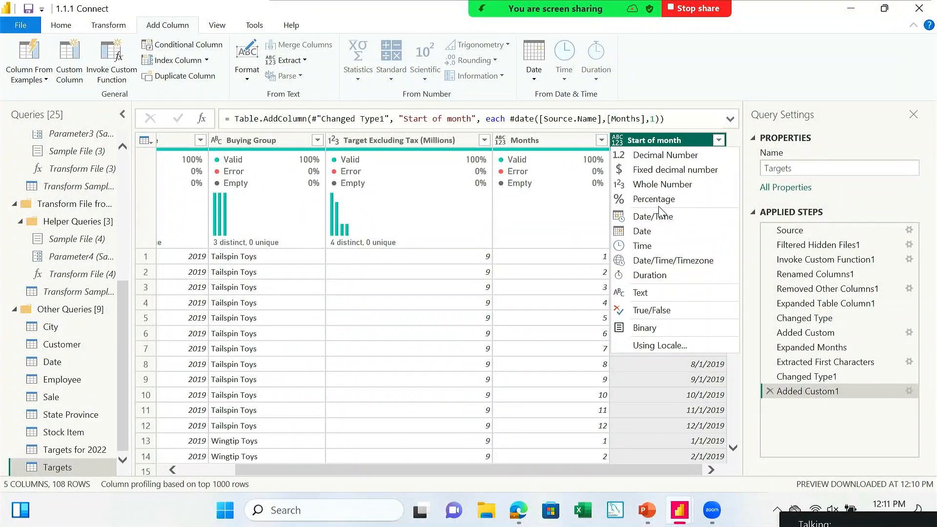
pyautogui.click(642, 231)
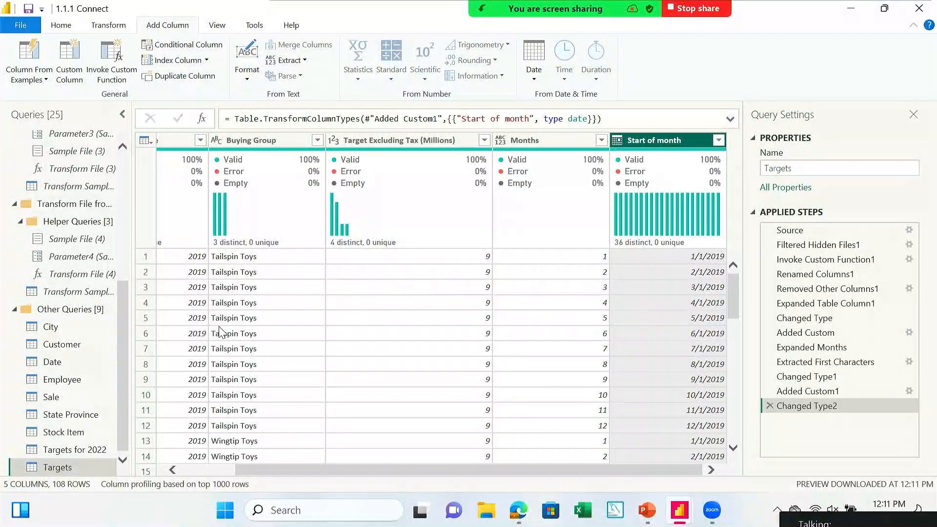
# Step: Compare the columns of the Targets for 2022 query with those of the Targets query to find which ones are surplus
pyautogui.click(94, 451)
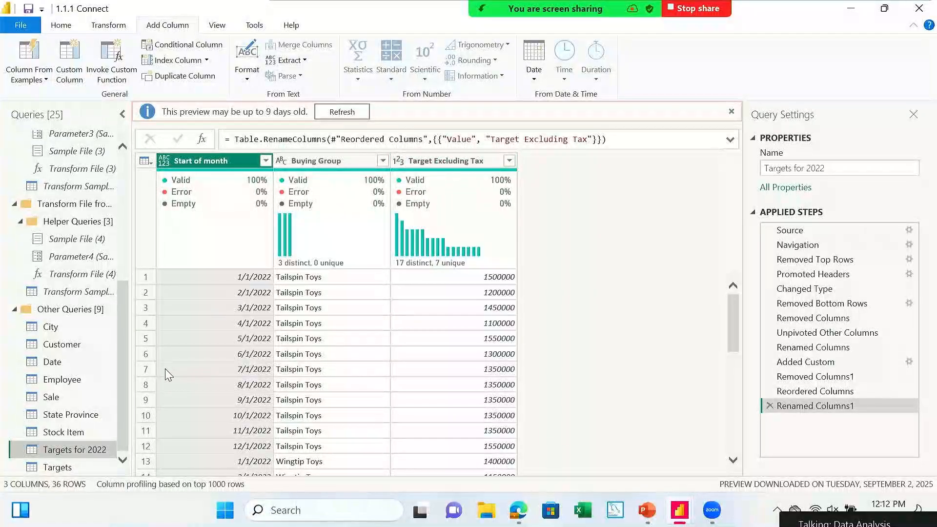
pyautogui.click(57, 468)
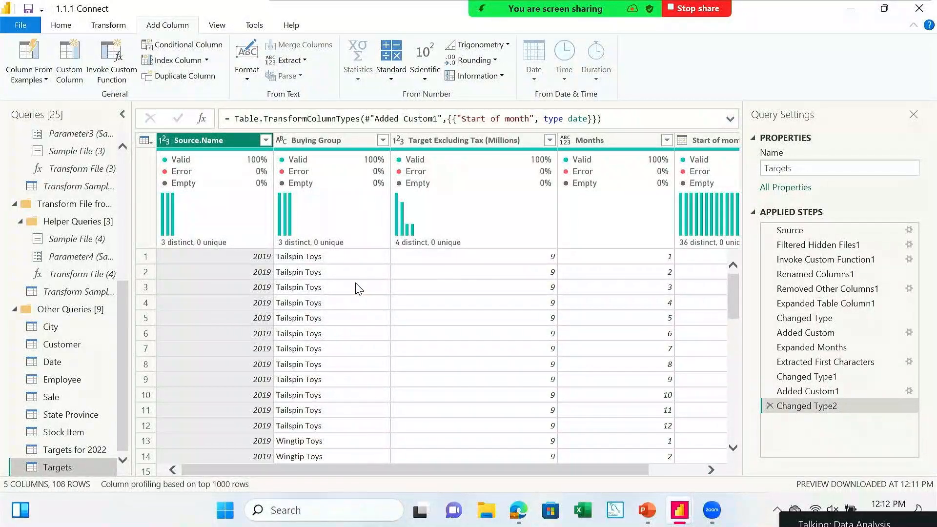
pyautogui.moveTo(361, 205)
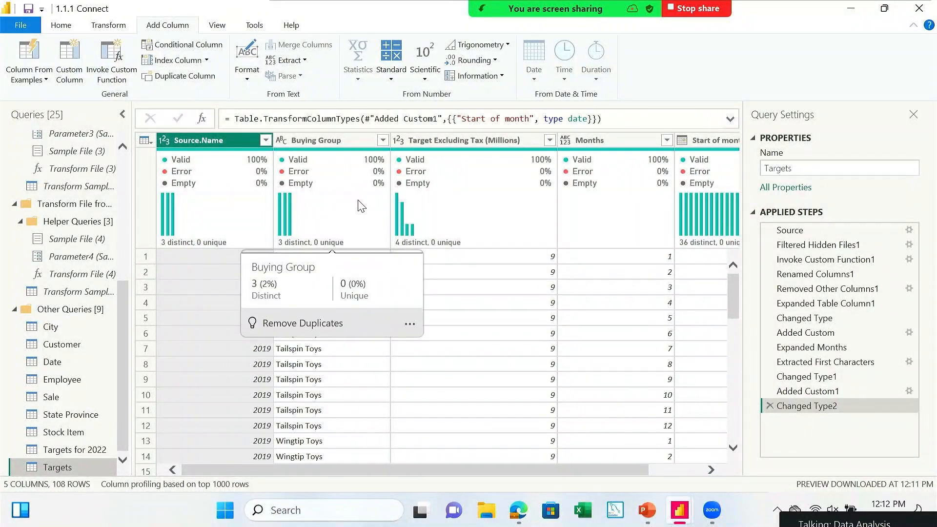
pyautogui.moveTo(491, 247)
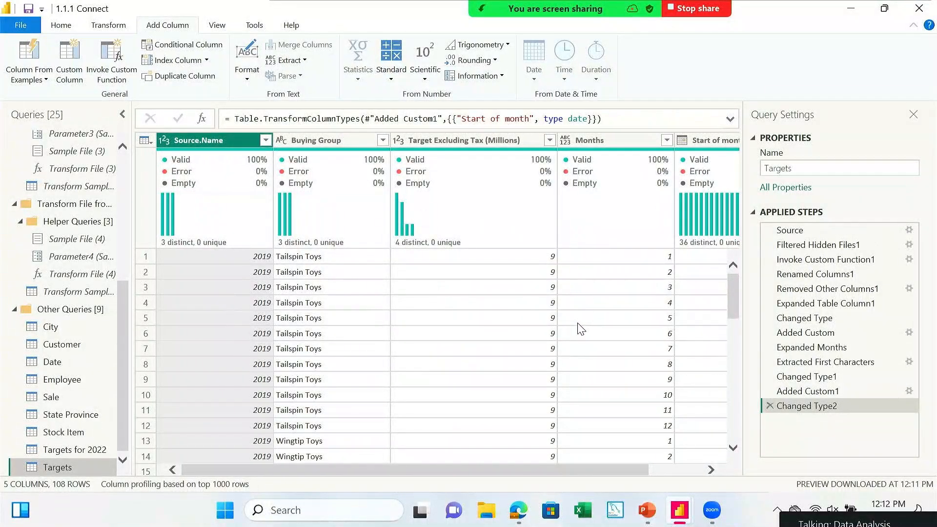
pyautogui.hscroll(3, 579, 327)
pyautogui.hscroll(-3, 581, 328)
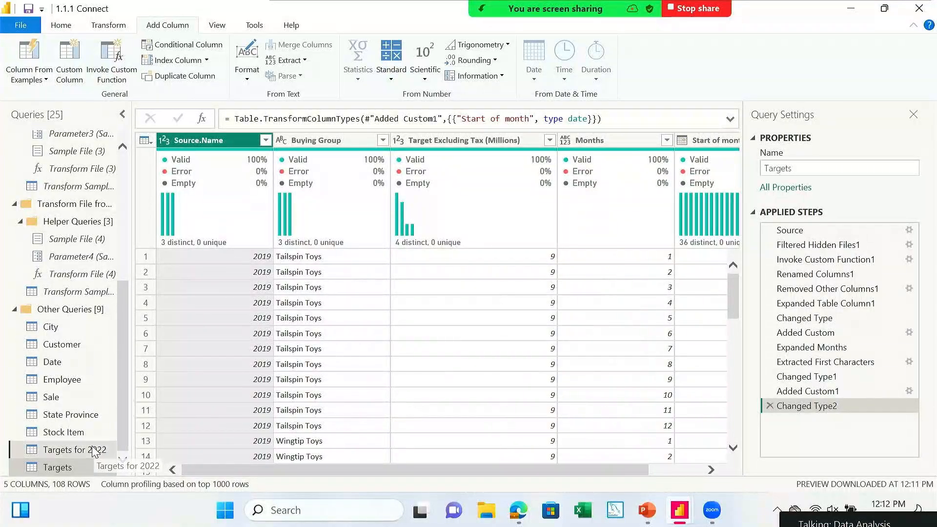
pyautogui.click(97, 450)
pyautogui.click(74, 467)
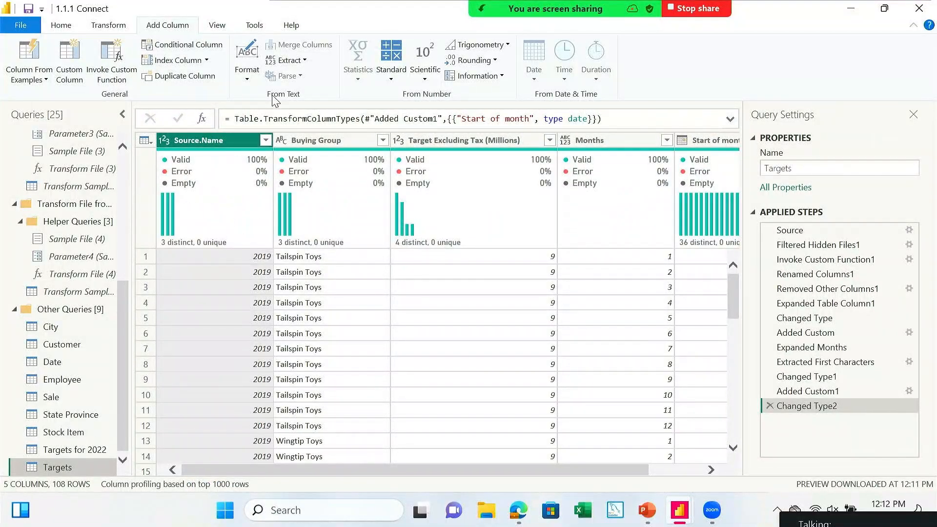
# Step: Remove the Source.Name and Months columns from the Targets query
pyautogui.click(67, 26)
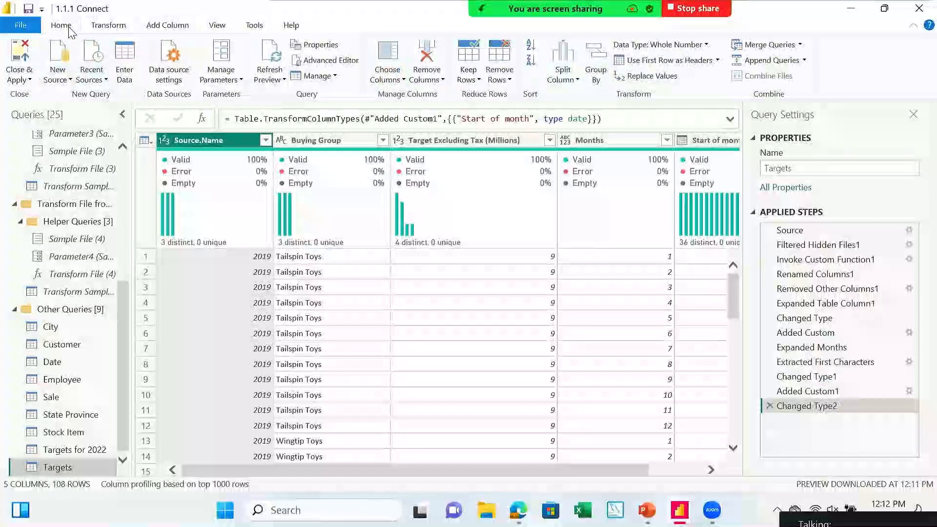
pyautogui.click(432, 75)
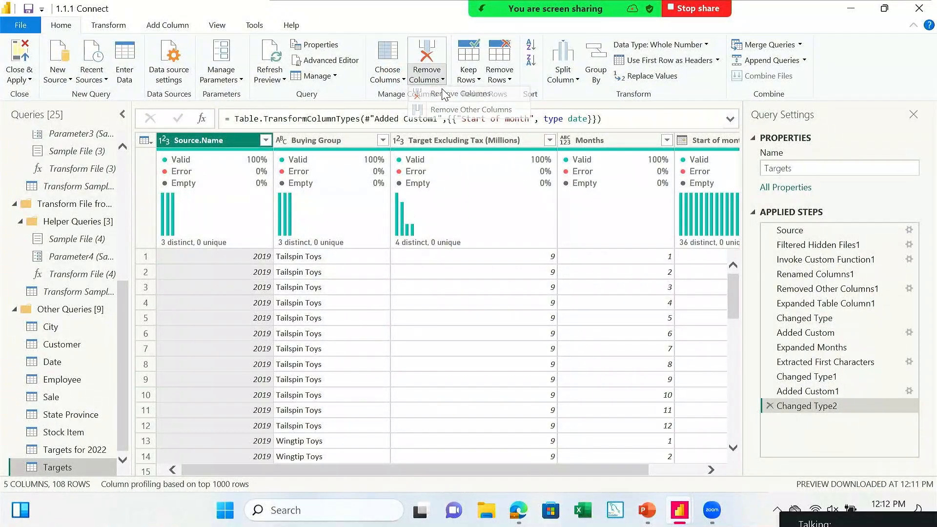
pyautogui.click(442, 94)
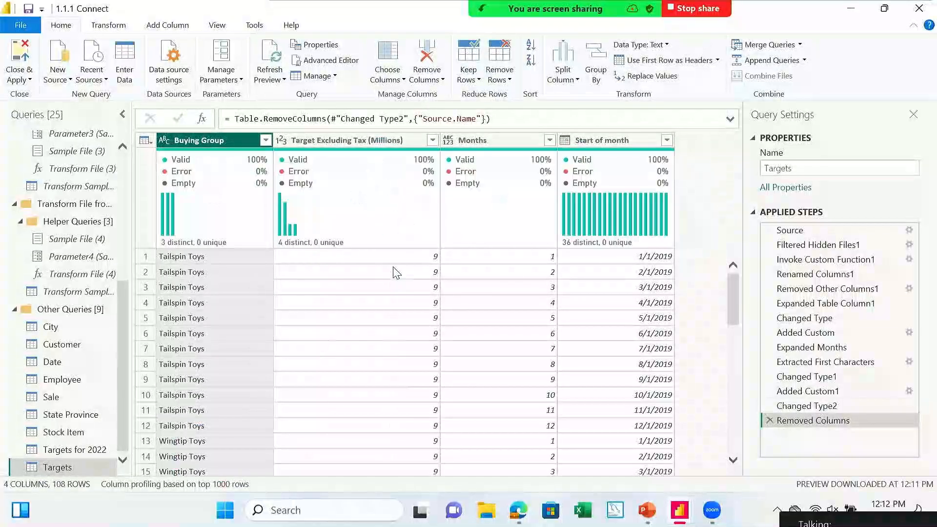
pyautogui.moveTo(515, 177)
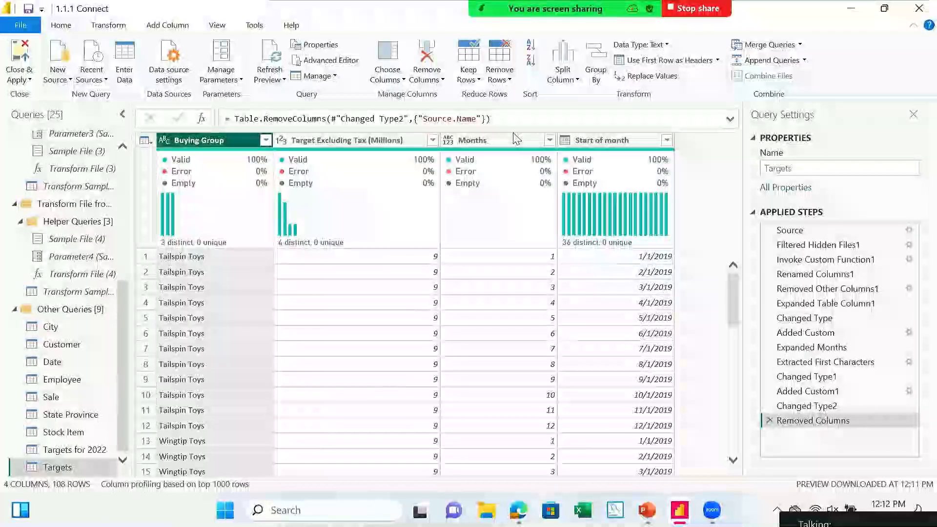
pyautogui.click(516, 139)
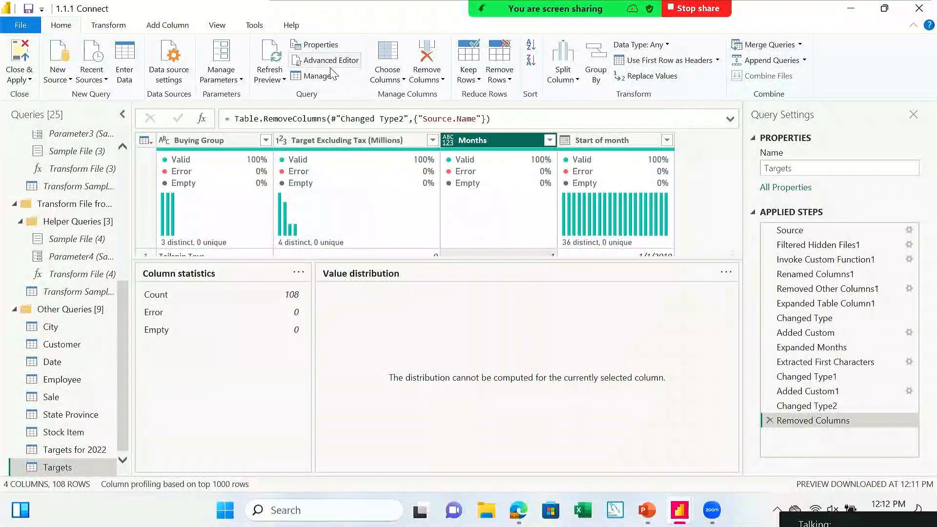
pyautogui.click(426, 78)
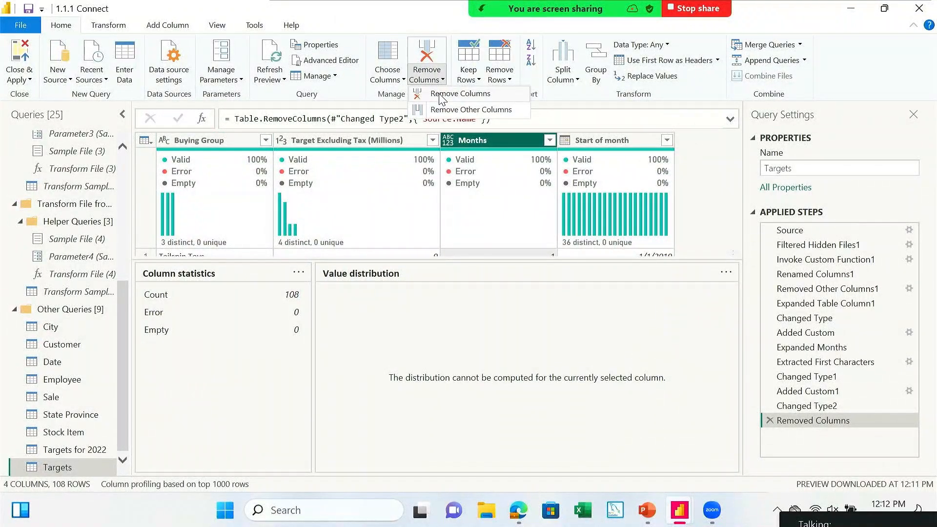
pyautogui.click(441, 94)
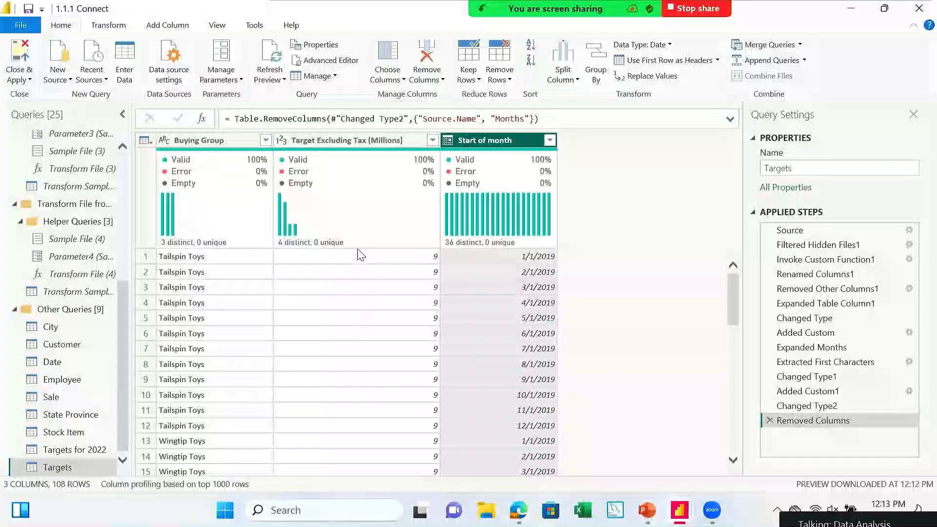
# Step: Check the target units in Targets for 2022, and multiply the Target Excluding Tax (Millions) column in Targets by 1000000
pyautogui.moveTo(320, 156)
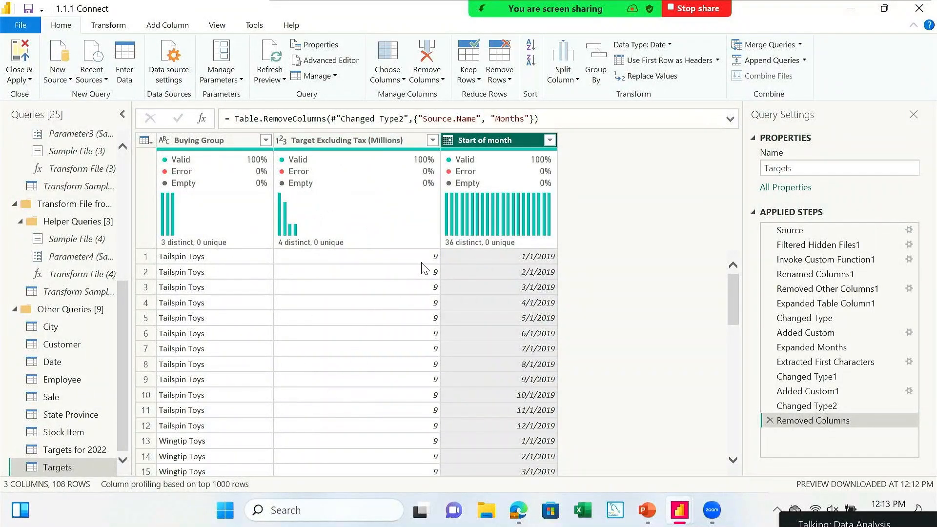
pyautogui.click(96, 450)
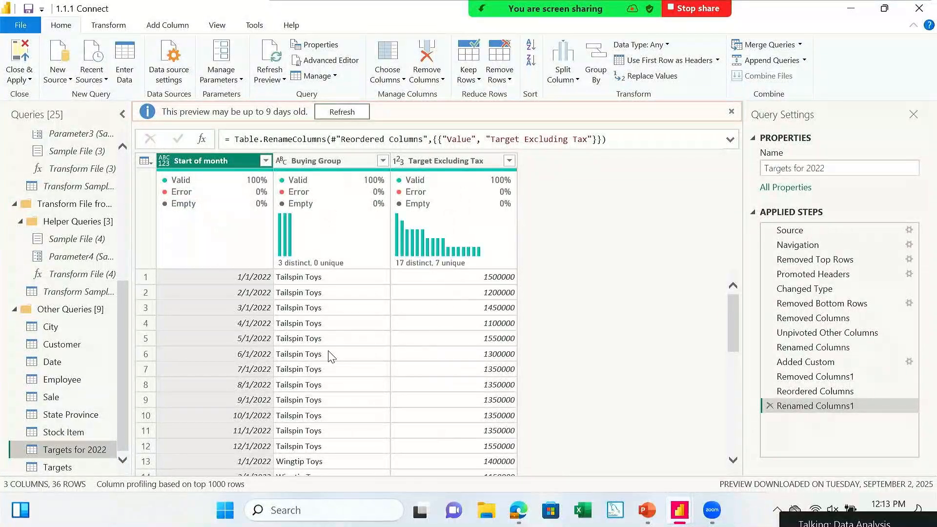
pyautogui.click(88, 468)
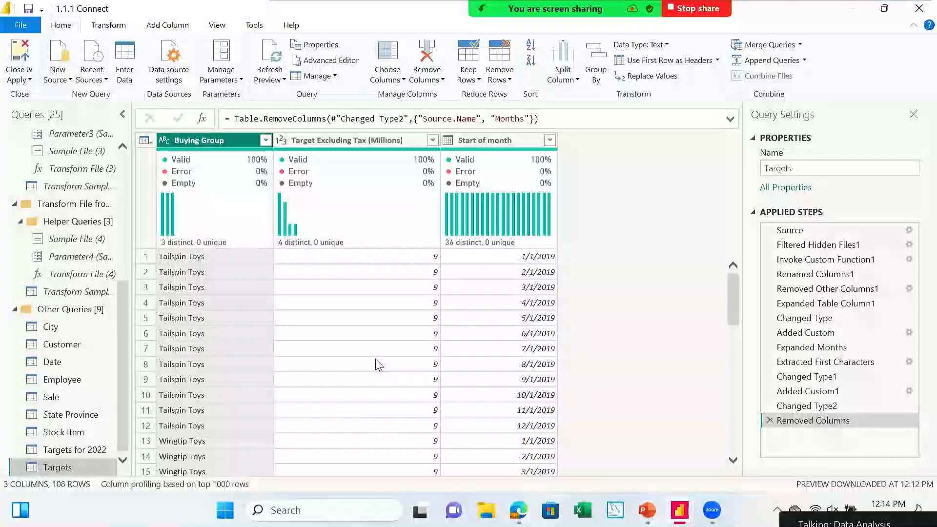
pyautogui.click(374, 140)
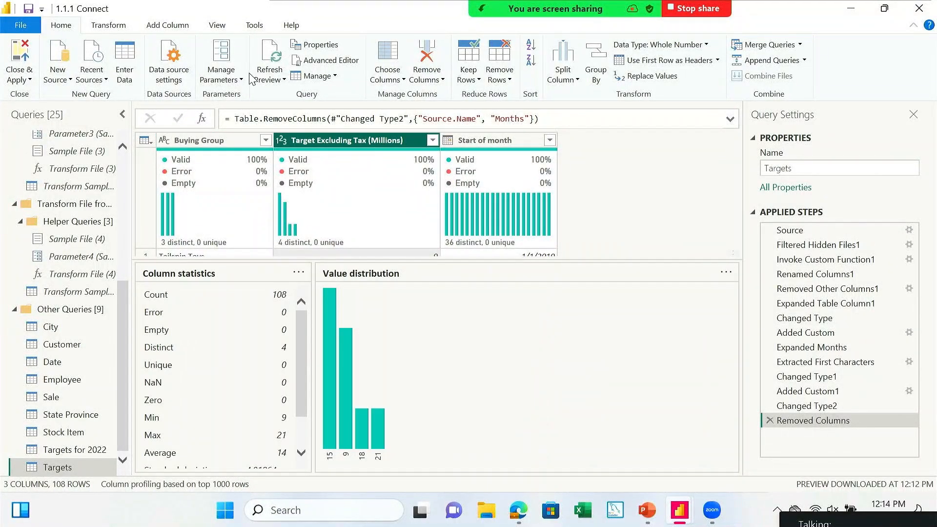
pyautogui.click(108, 25)
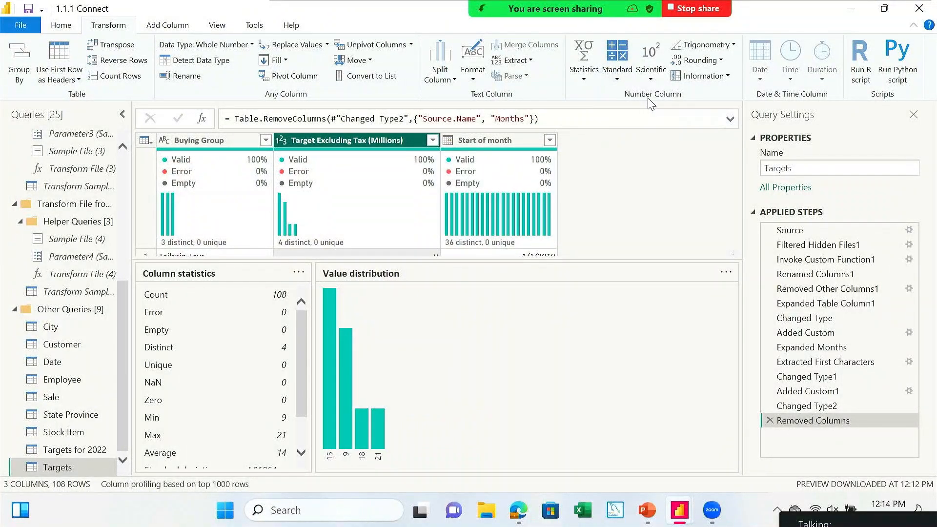
pyautogui.click(617, 81)
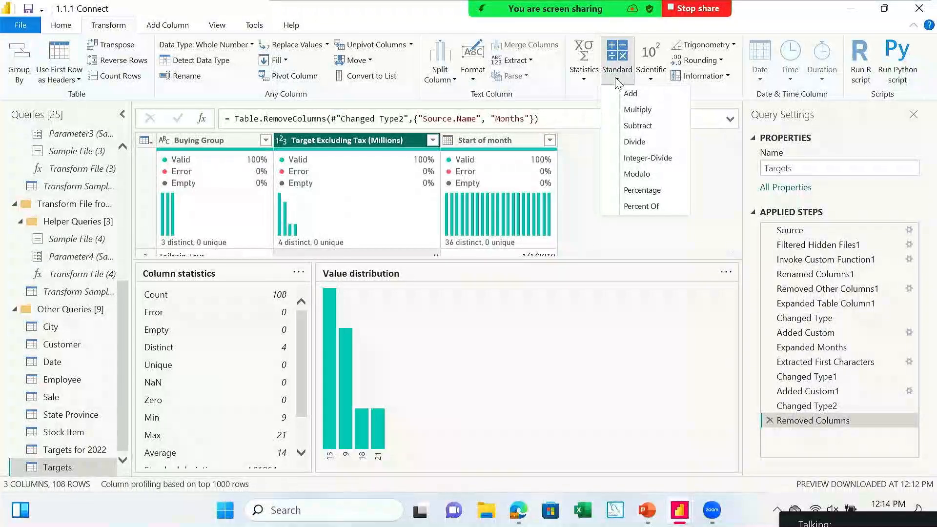
pyautogui.click(629, 112)
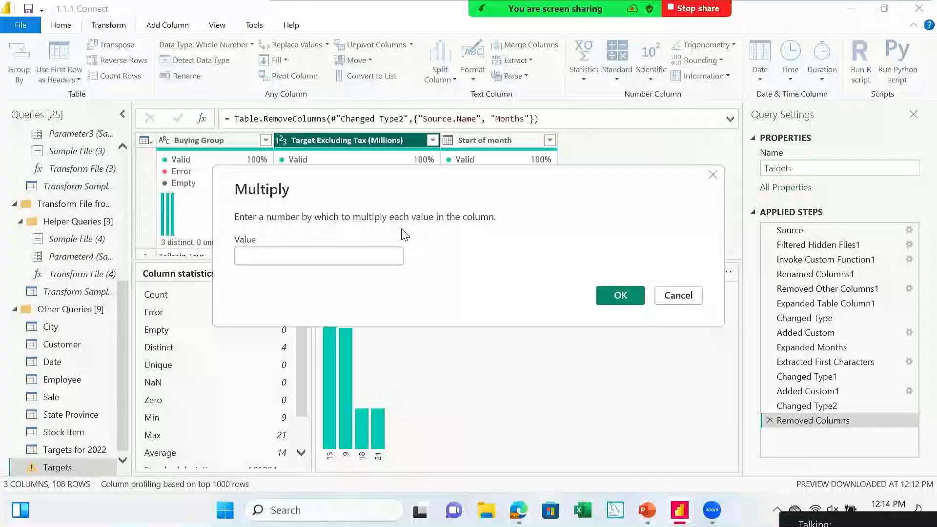
pyautogui.click(358, 254)
pyautogui.write('100')
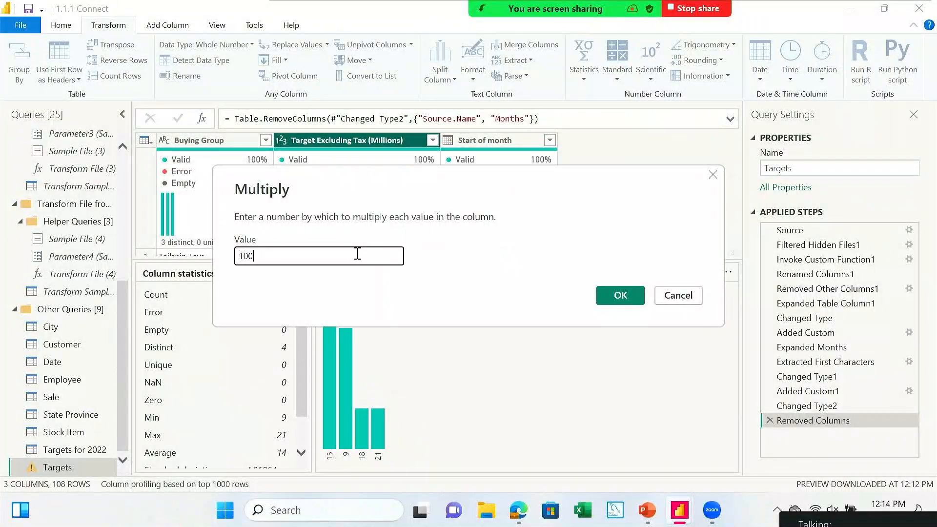
pyautogui.write('0000')
pyautogui.click(618, 295)
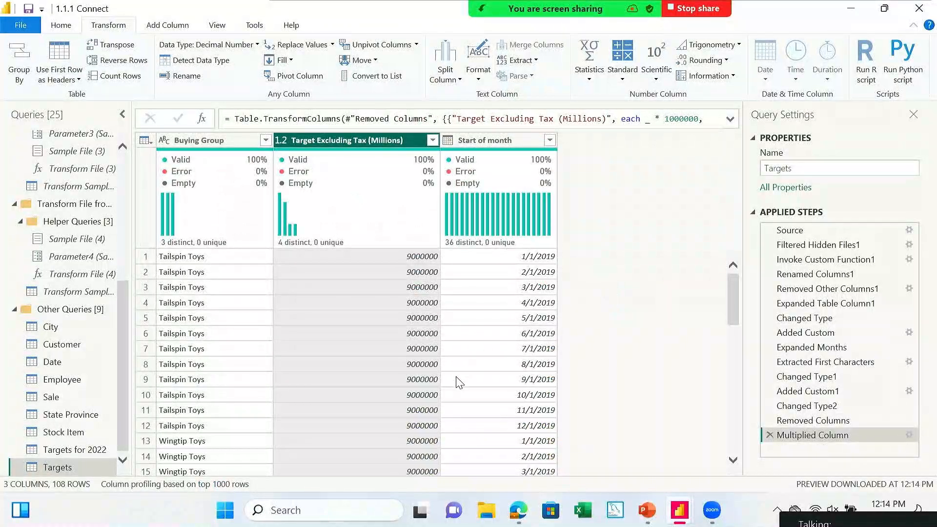
# Step: Review the multiplied target values for each buying group and month across the years in the Targets query
pyautogui.scroll(-7, 459, 383)
pyautogui.scroll(-10, 459, 382)
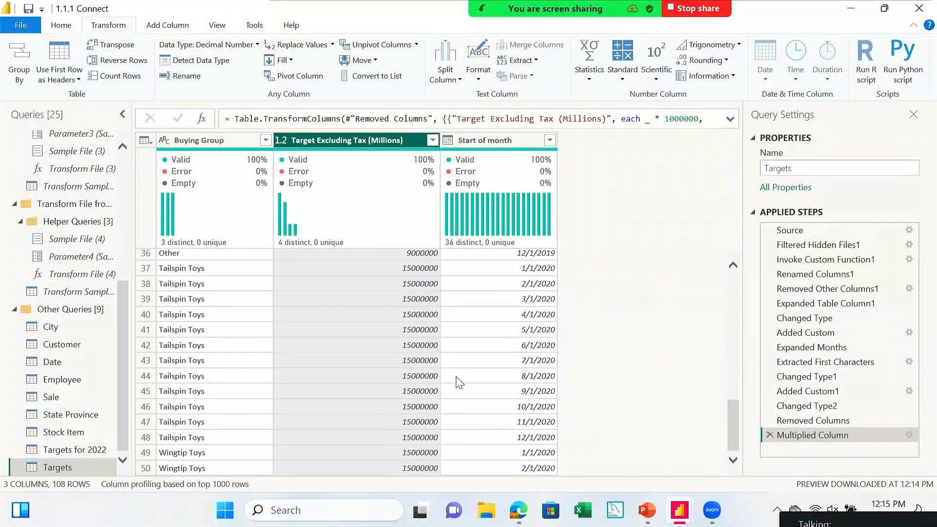
pyautogui.scroll(-4, 458, 382)
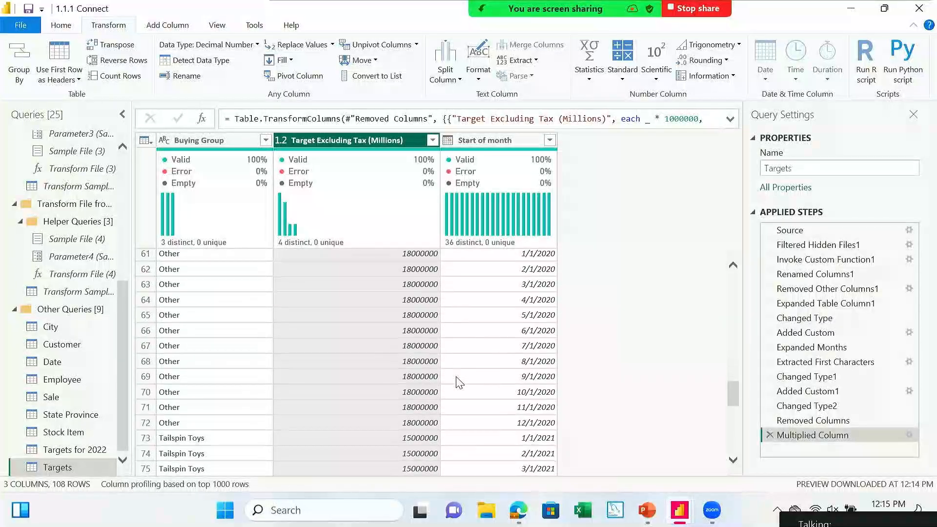
pyautogui.scroll(11, 459, 382)
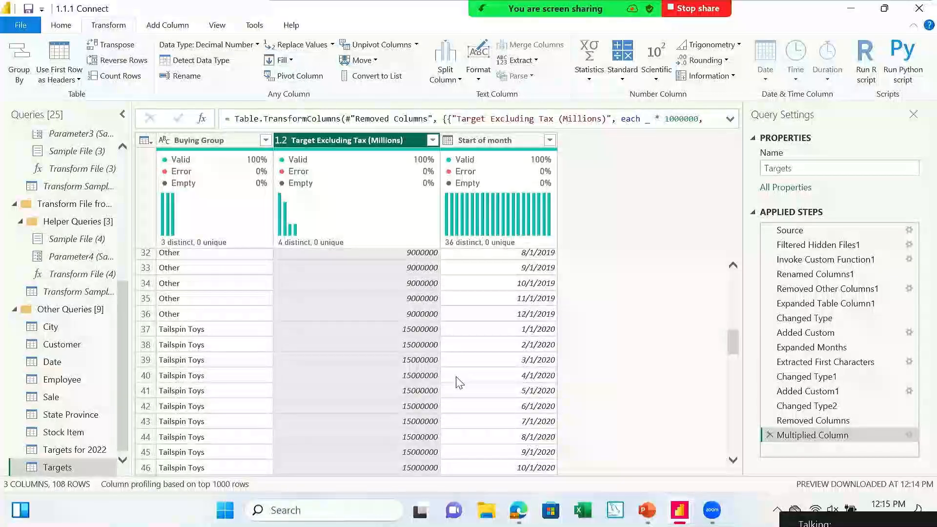
pyautogui.moveTo(871, 517)
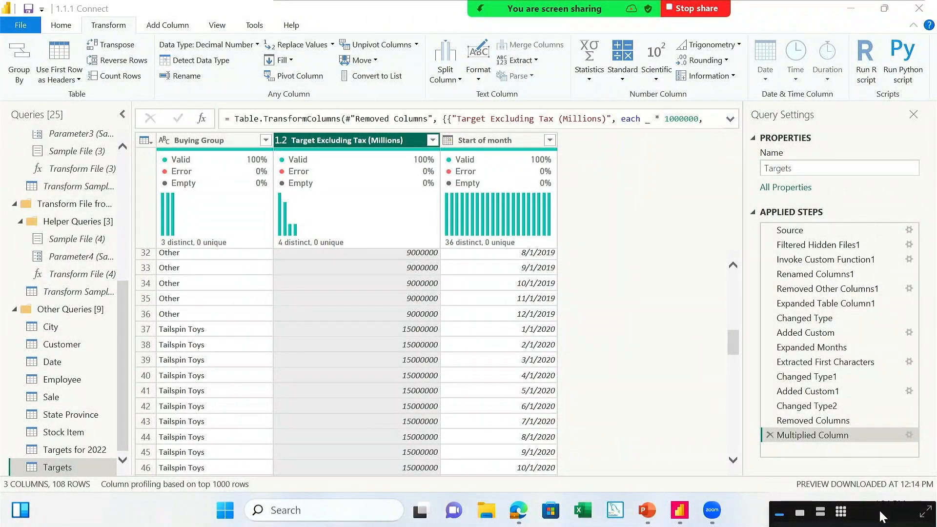
pyautogui.scroll(5, 691, 418)
pyautogui.scroll(5, 617, 384)
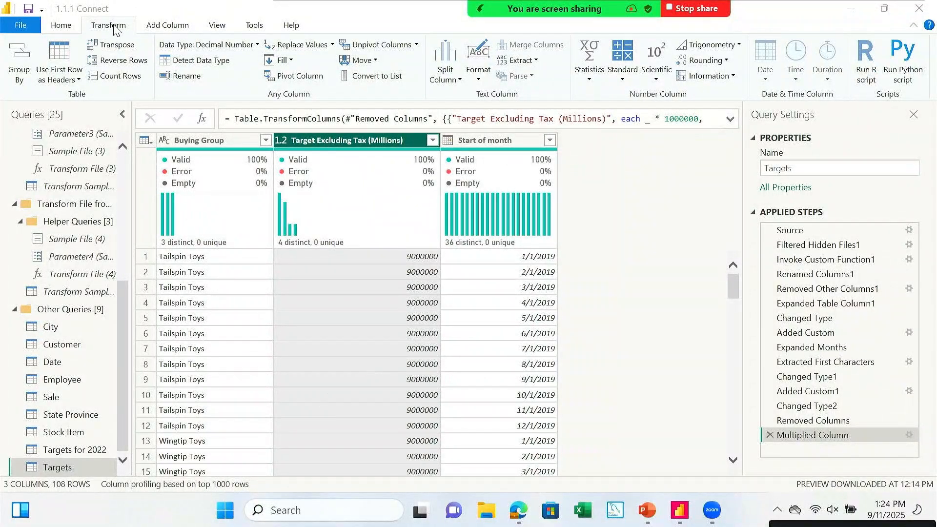
# Step: Divide the Target Excluding Tax (Millions) column by 12 to turn the yearly targets into monthly ones
pyautogui.click(624, 73)
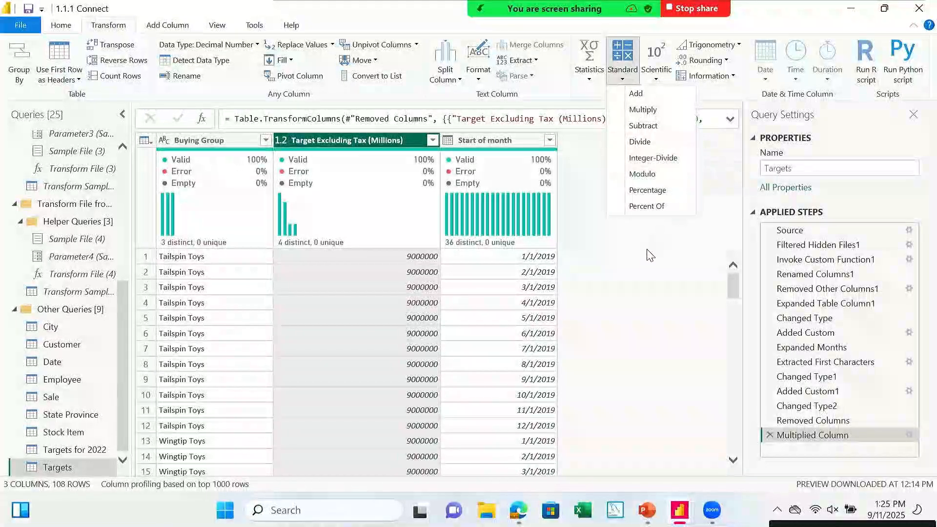
pyautogui.click(638, 268)
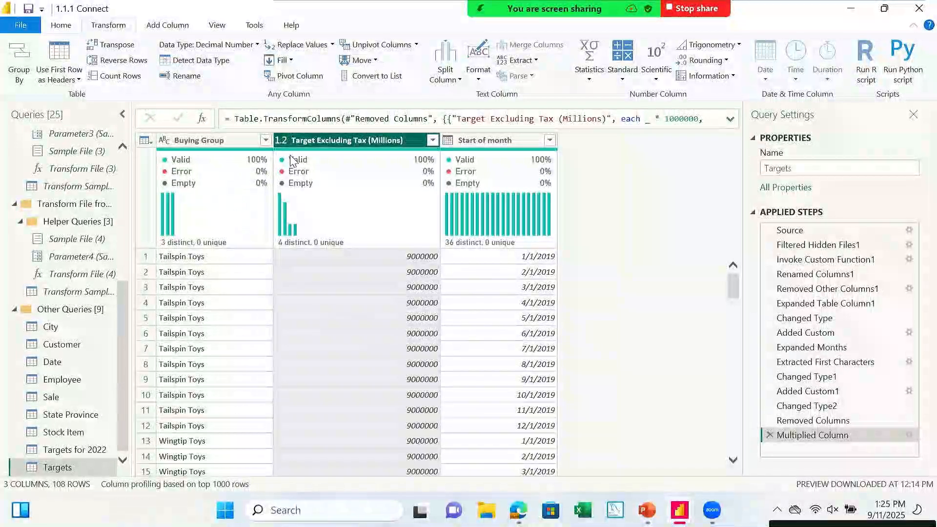
pyautogui.click(623, 78)
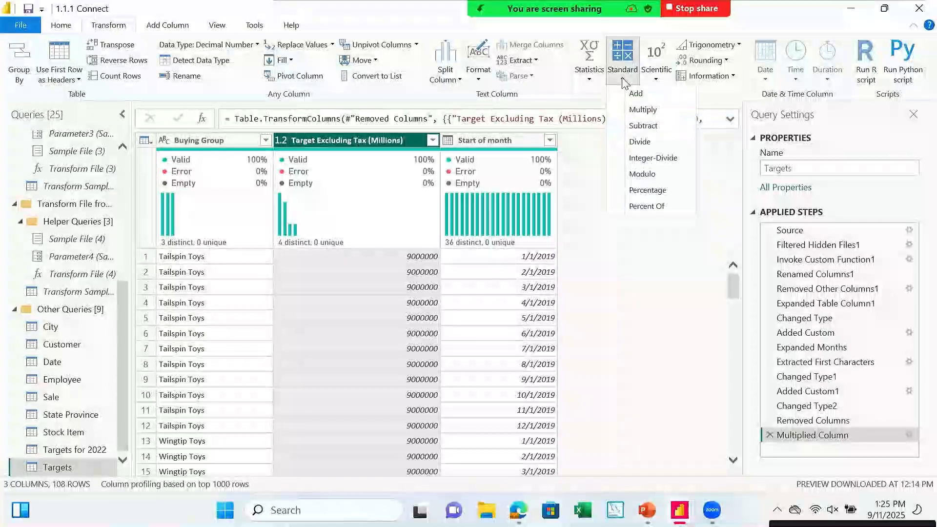
pyautogui.click(633, 143)
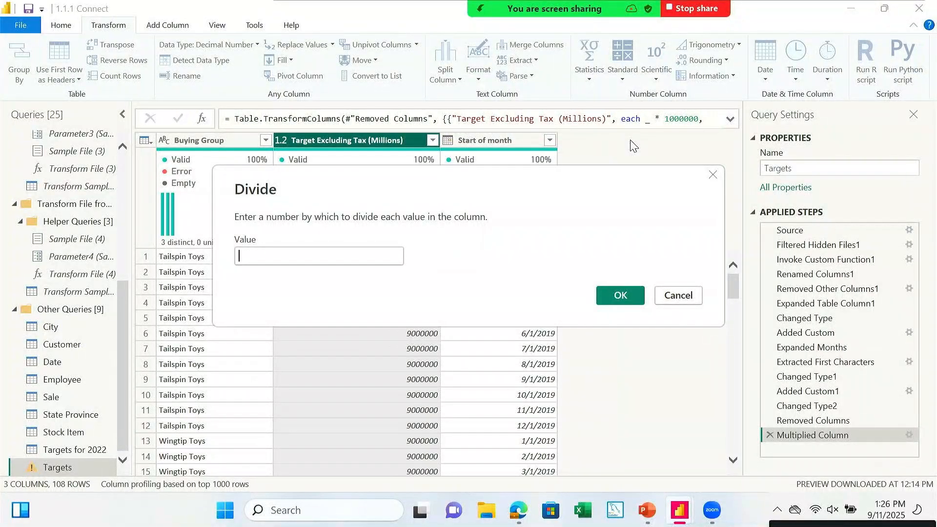
pyautogui.write('12')
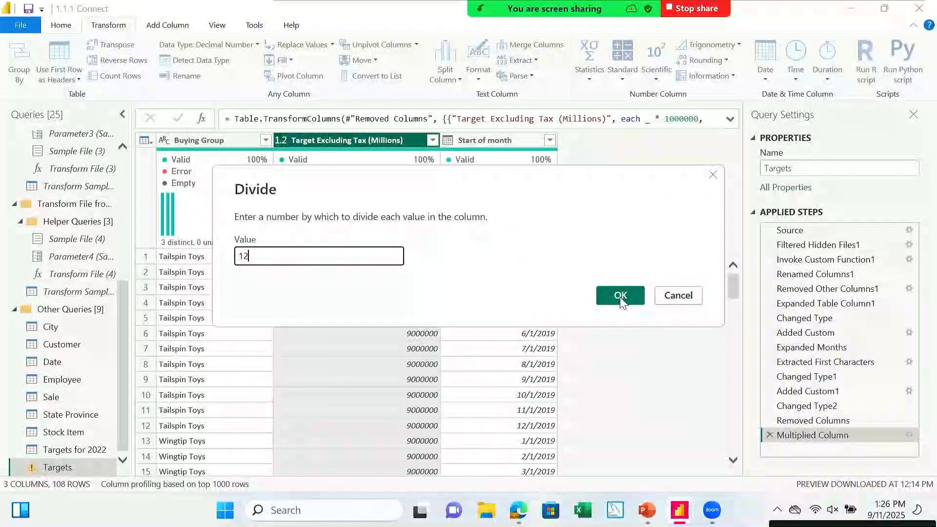
pyautogui.click(620, 296)
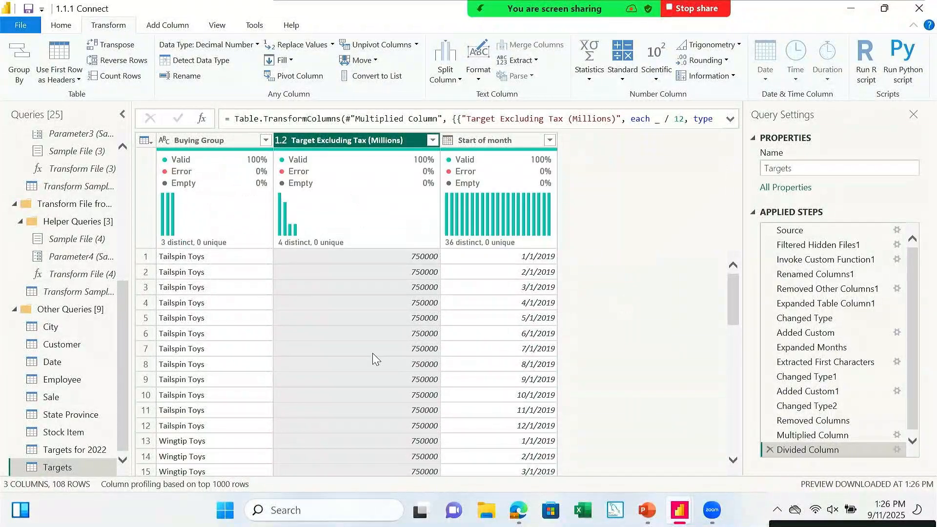
# Step: Rename the Target Excluding Tax (Millions) column in the Targets query to Target Excluding Tax
pyautogui.doubleClick(406, 138)
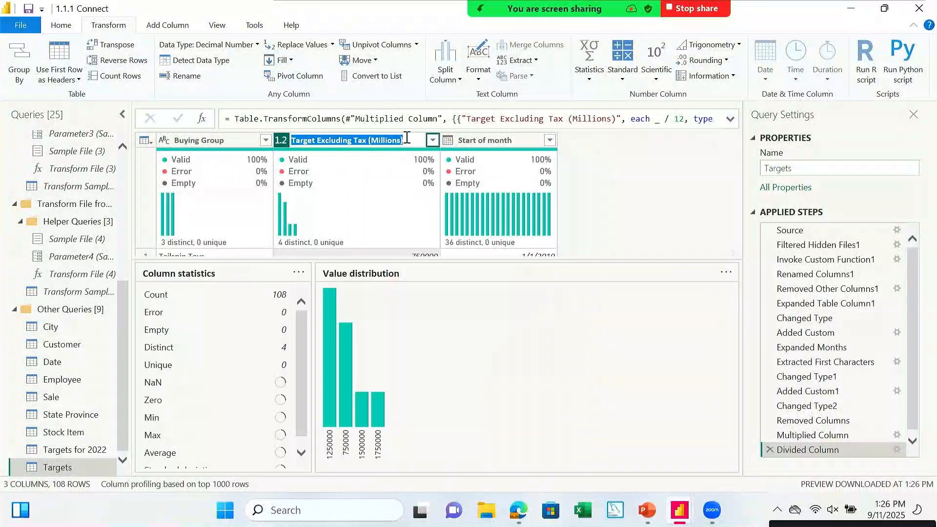
pyautogui.click(407, 137)
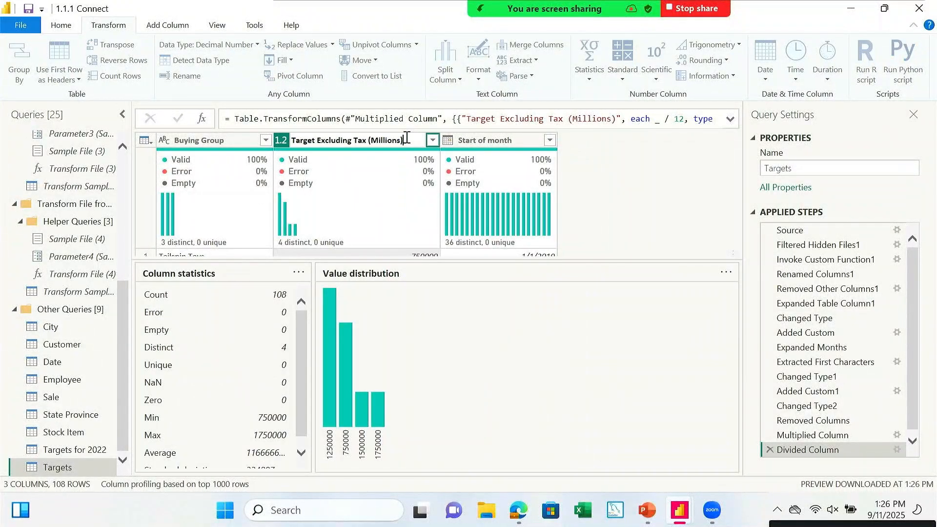
pyautogui.press('BackSpace')
pyautogui.press('BackSpace')
pyautogui.press('BackSpace')
pyautogui.press('BackSpace')
pyautogui.press('BackSpace')
pyautogui.press('BackSpace')
pyautogui.press('BackSpace')
pyautogui.press('BackSpace')
pyautogui.press('BackSpace')
pyautogui.press('BackSpace')
pyautogui.press('BackSpace')
pyautogui.press('Return')
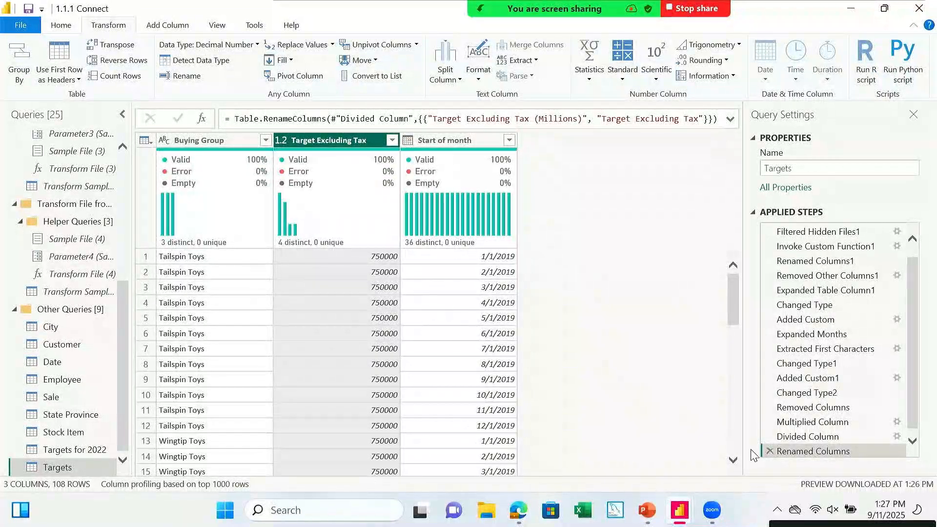
# Step: Delete the column rename and the division by 12 from the applied steps of the Targets query
pyautogui.click(770, 451)
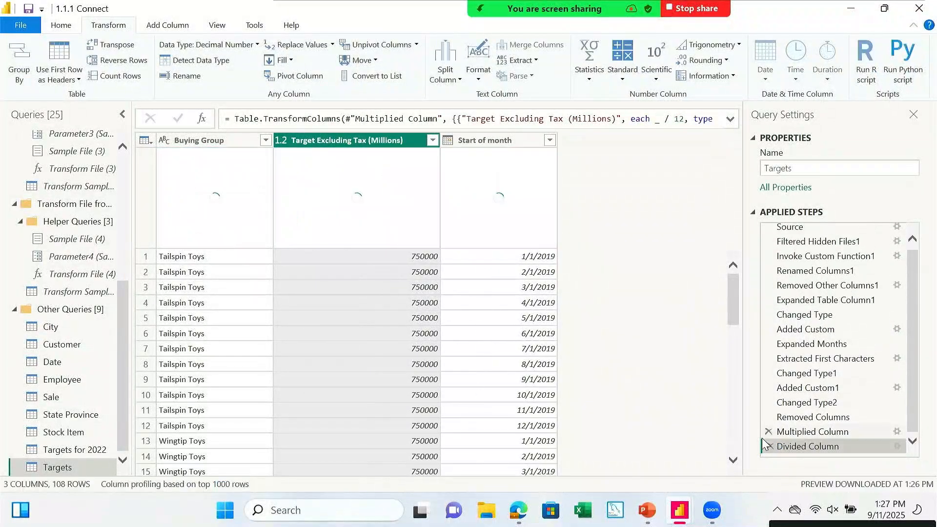
pyautogui.click(770, 447)
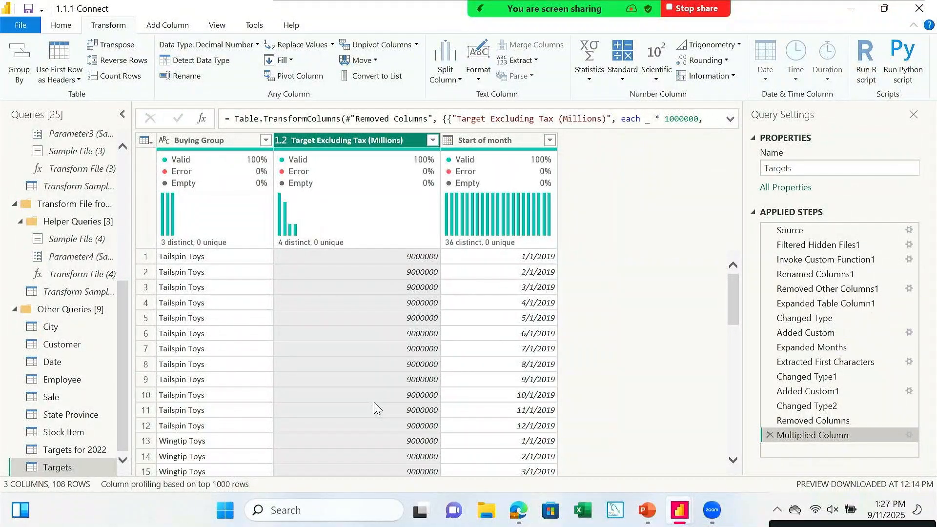
# Step: Divide the multiplied Target Excluding Tax (Millions) values by 12
pyautogui.moveTo(409, 227)
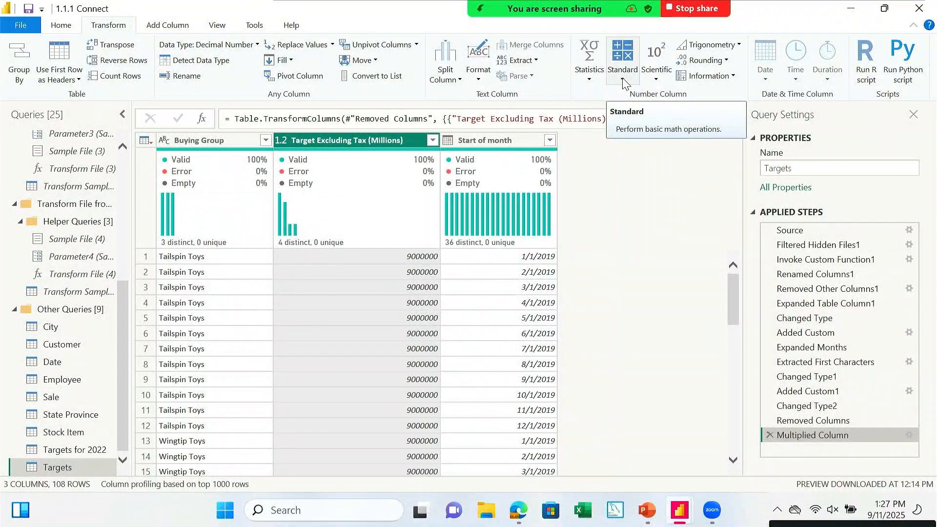
pyautogui.click(624, 78)
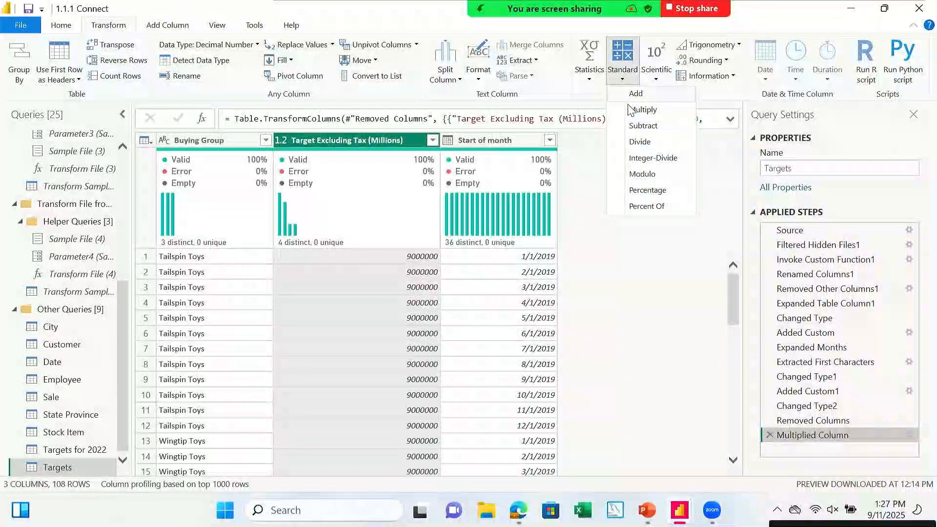
pyautogui.click(639, 141)
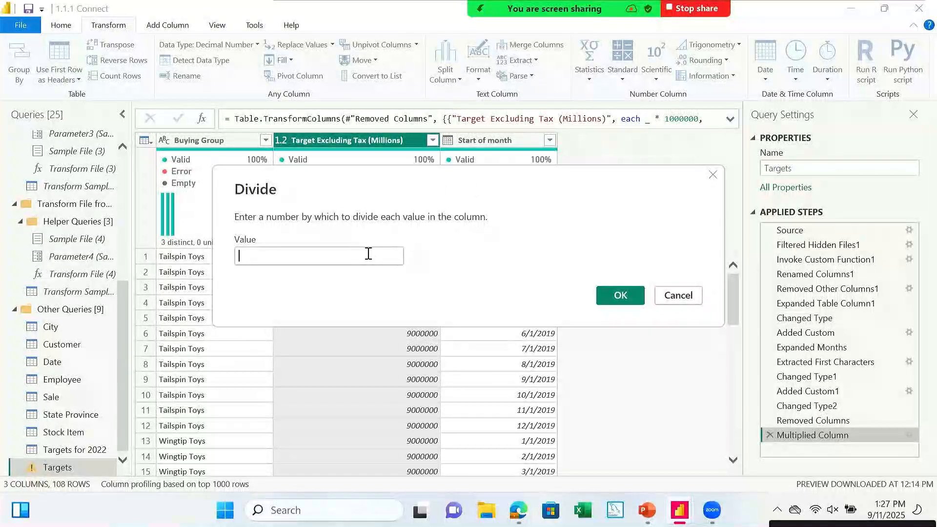
pyautogui.write('12')
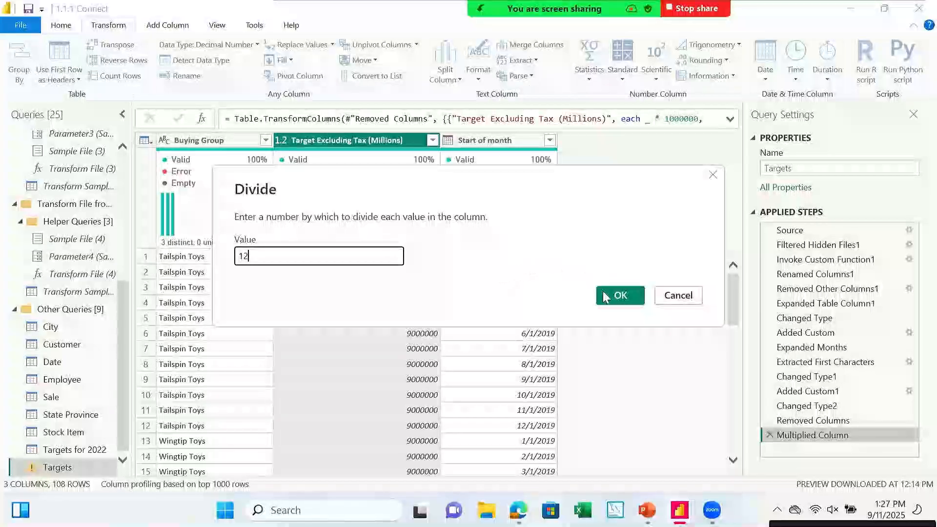
pyautogui.click(620, 295)
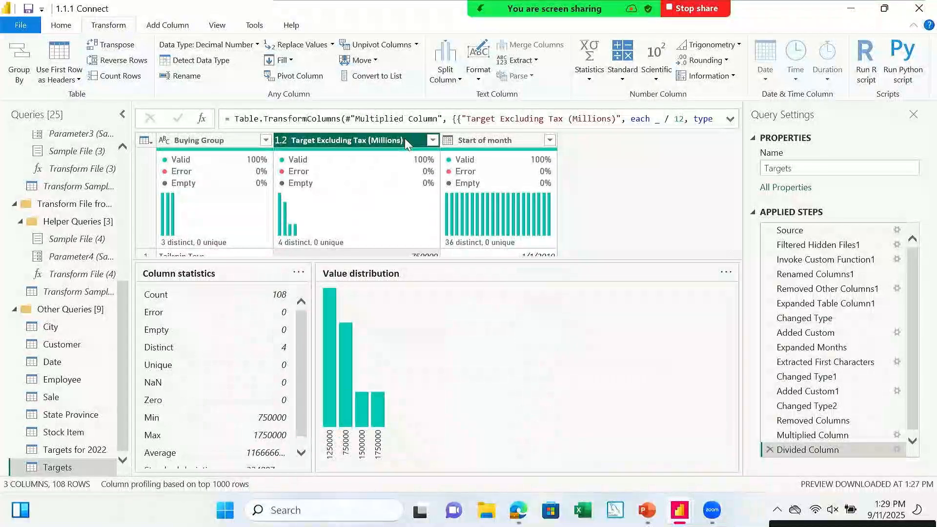
# Step: Shorten the name of the Target Excluding Tax (Millions) column to Target Excluding Tax
pyautogui.doubleClick(405, 138)
pyautogui.click(406, 139)
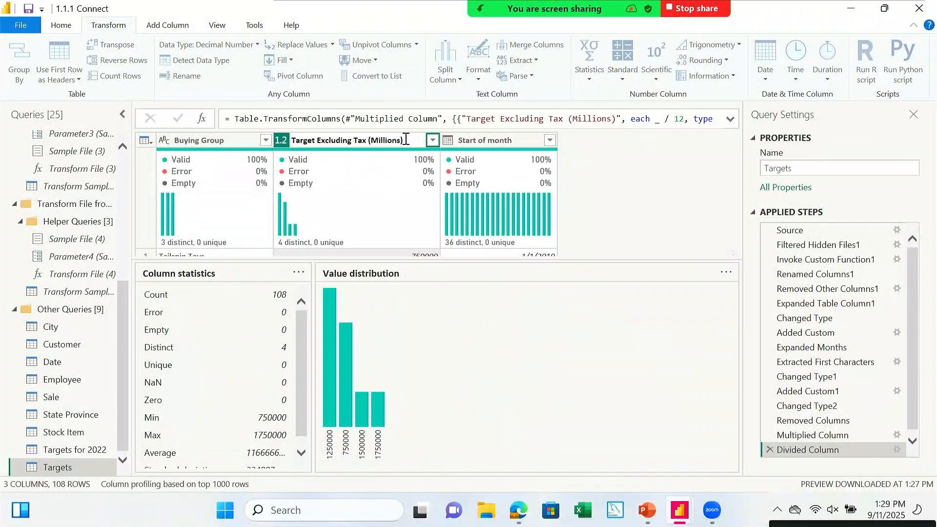
pyautogui.press('BackSpace')
pyautogui.press('BackSpace')
pyautogui.press('BackSpace')
pyautogui.press('BackSpace')
pyautogui.press('Return')
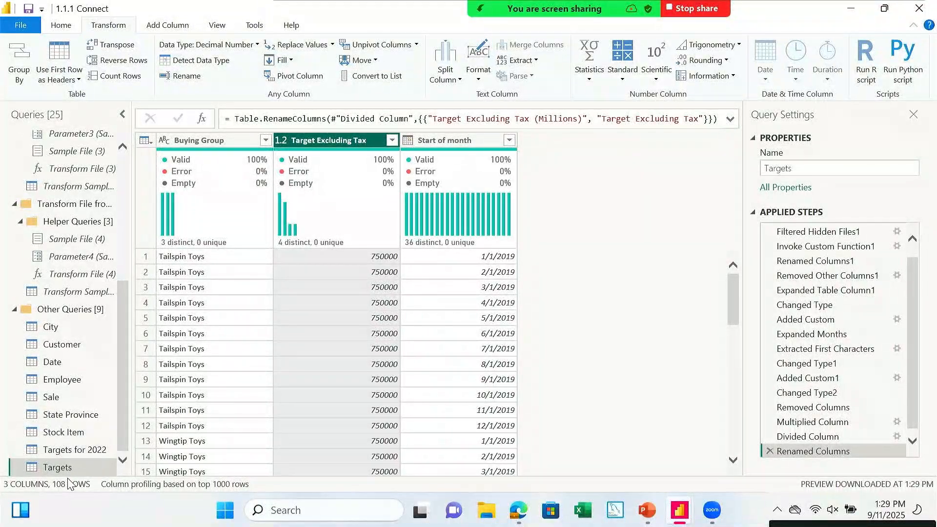
# Step: Check the column order in Targets for 2022, and move Start of month ahead of Buying Group in the Targets query
pyautogui.click(86, 449)
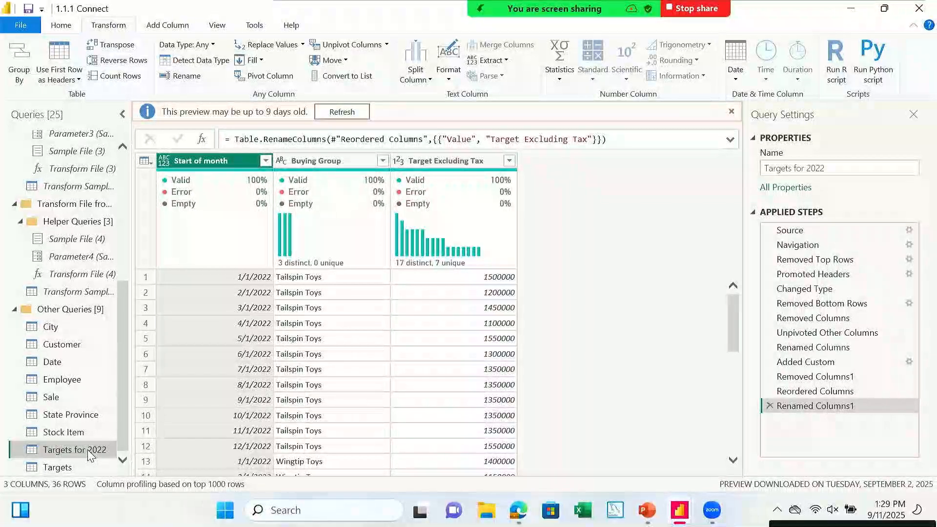
pyautogui.click(45, 467)
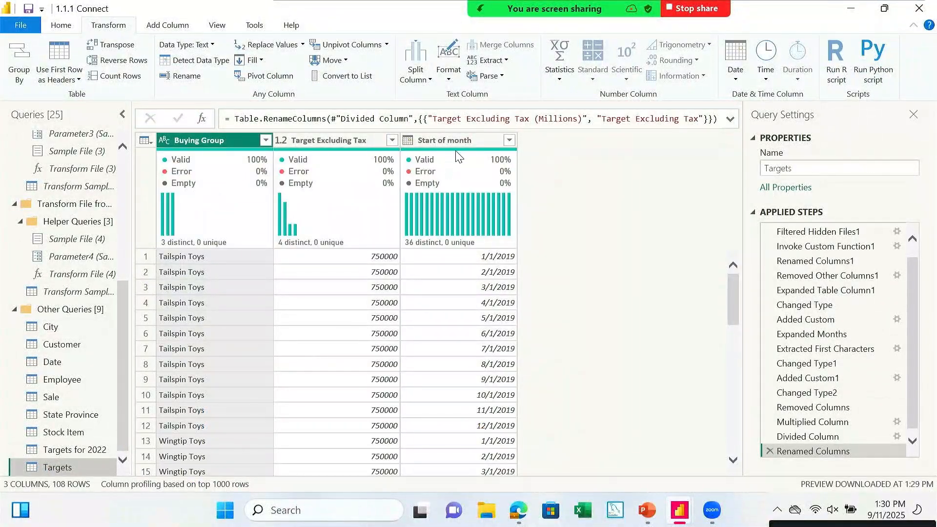
pyautogui.moveTo(468, 147); pyautogui.dragTo(222, 194)
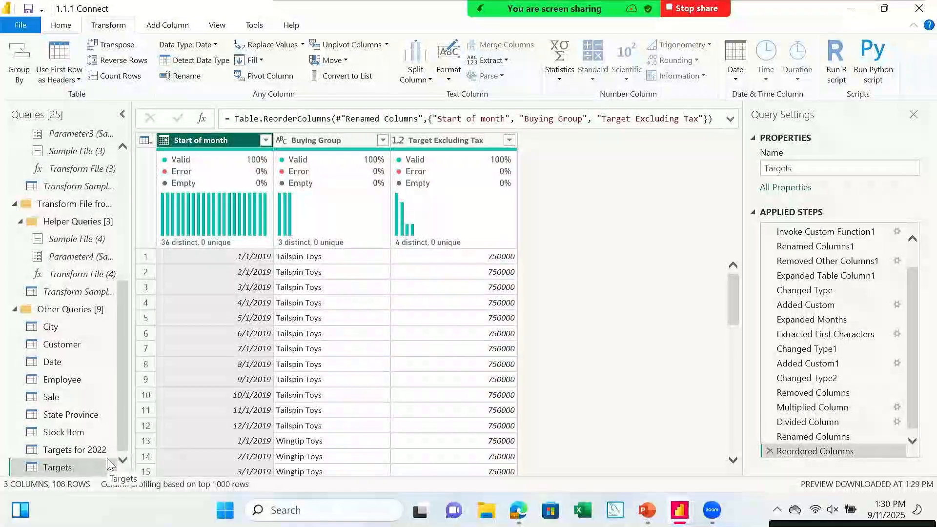
# Step: Compare the Targets and Targets for 2022 columns, and set the data type of Target Excluding Tax in Targets to Whole Number
pyautogui.click(94, 452)
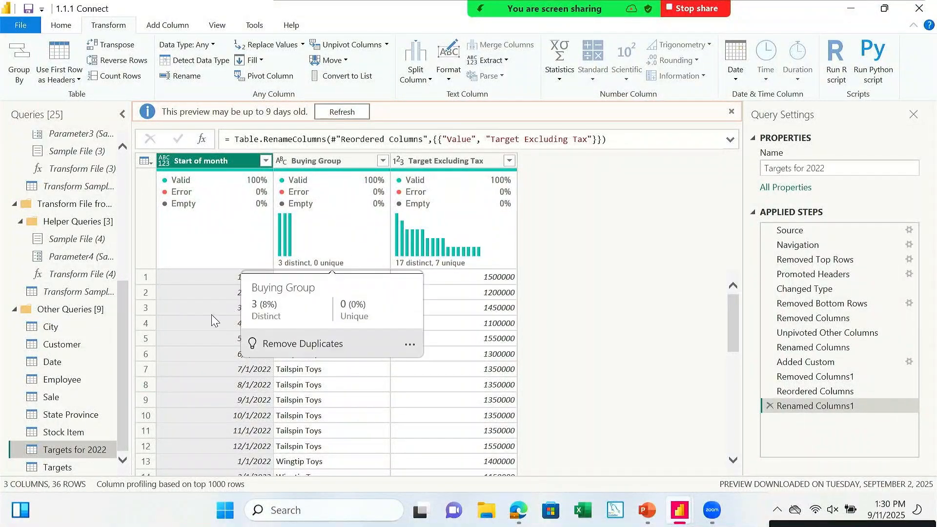
pyautogui.click(78, 464)
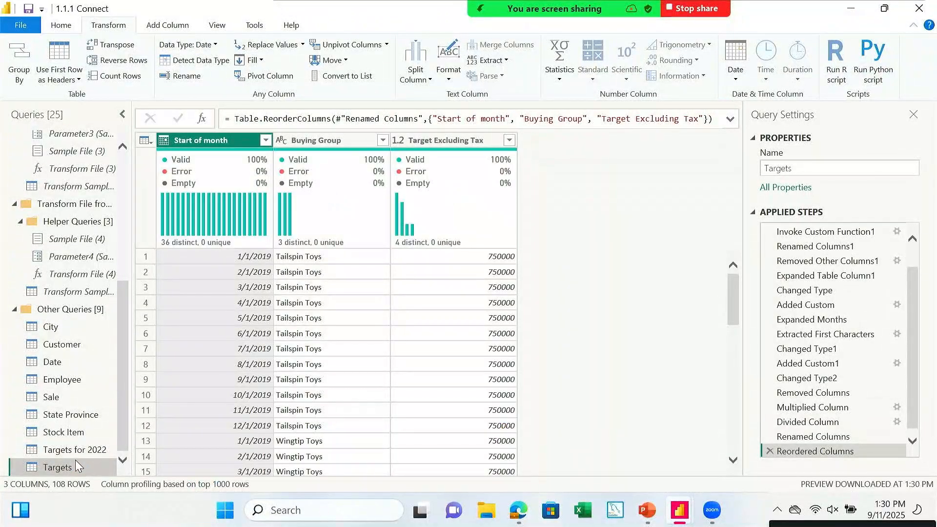
pyautogui.click(80, 446)
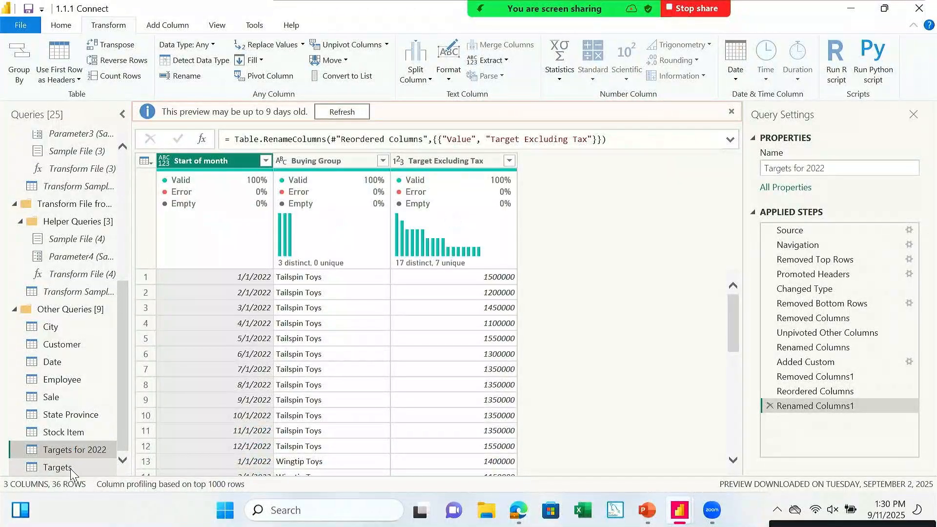
pyautogui.click(71, 469)
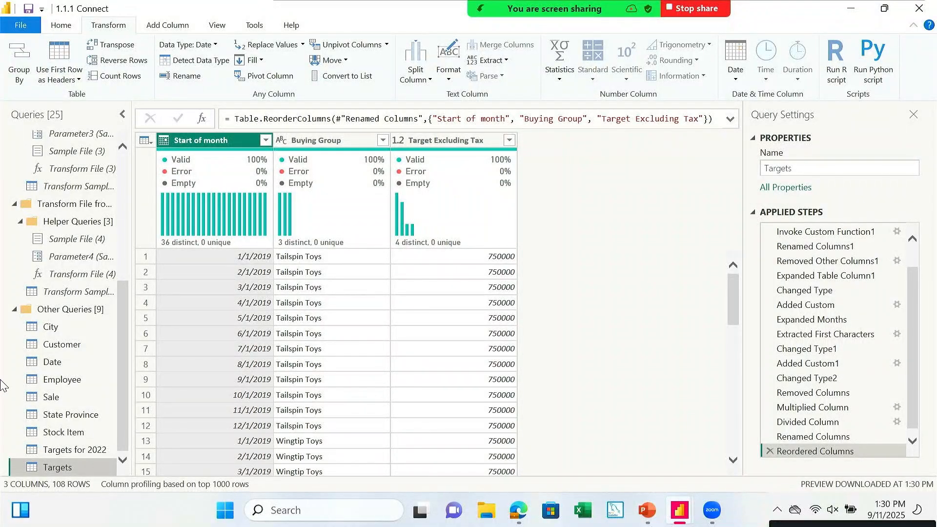
pyautogui.click(67, 448)
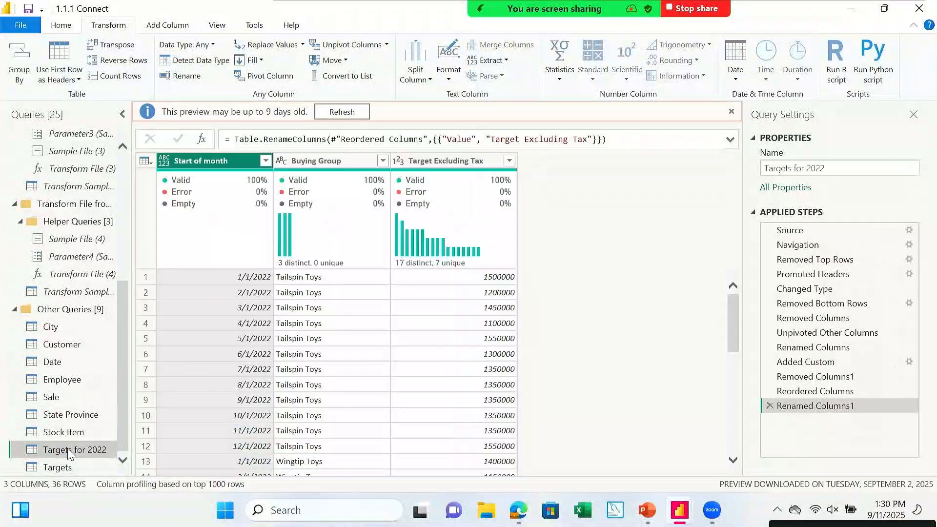
pyautogui.click(40, 468)
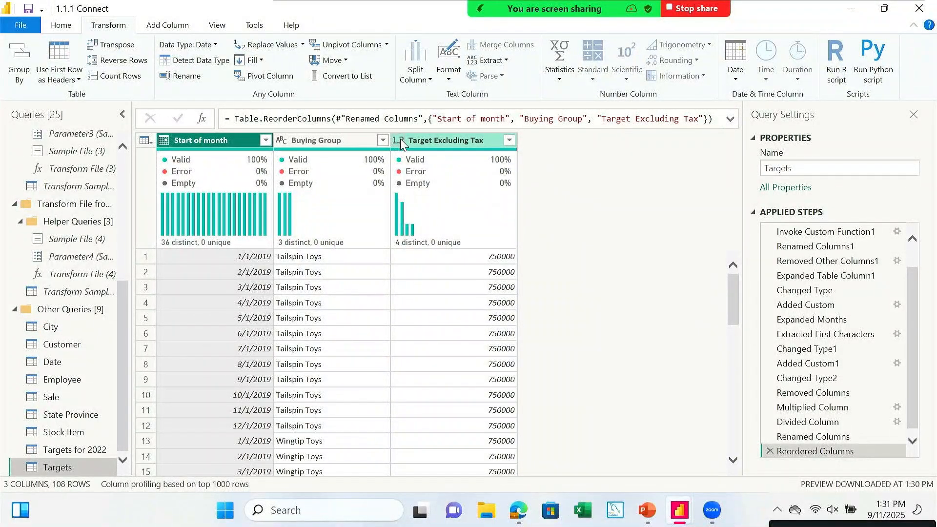
pyautogui.click(399, 140)
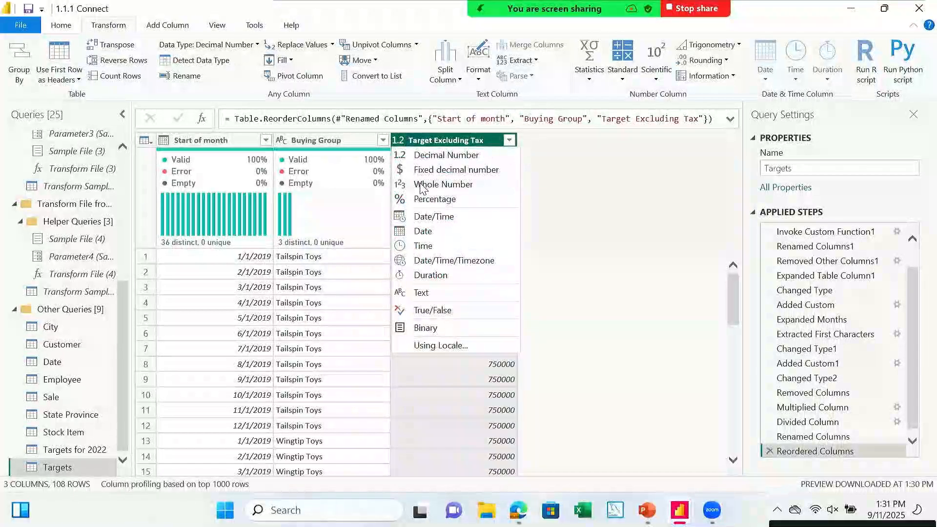
pyautogui.click(422, 186)
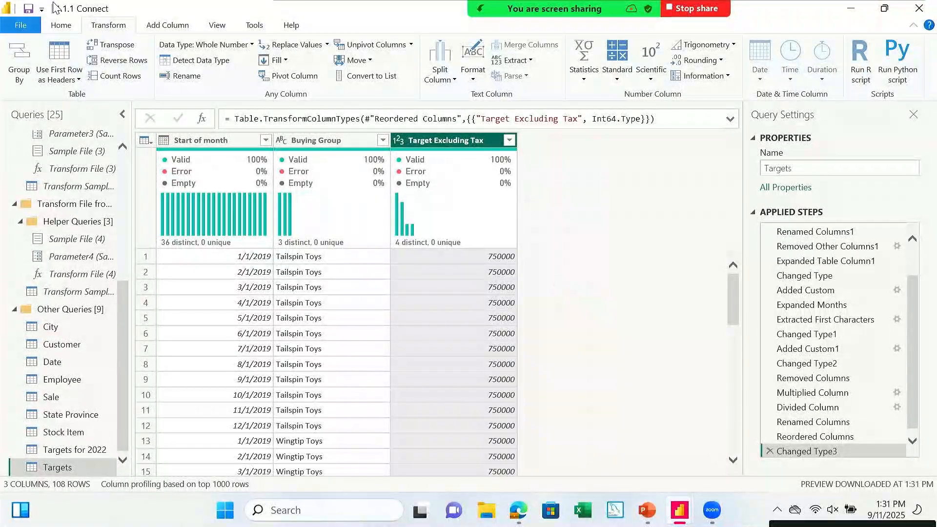
# Step: Append the Targets for 2022 query to the existing Targets query as a two-table append
pyautogui.click(61, 27)
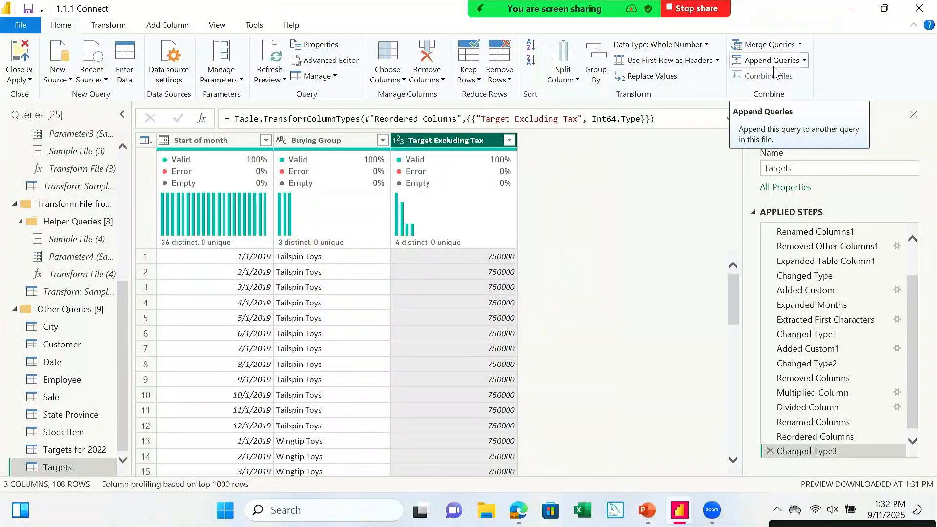
pyautogui.click(805, 60)
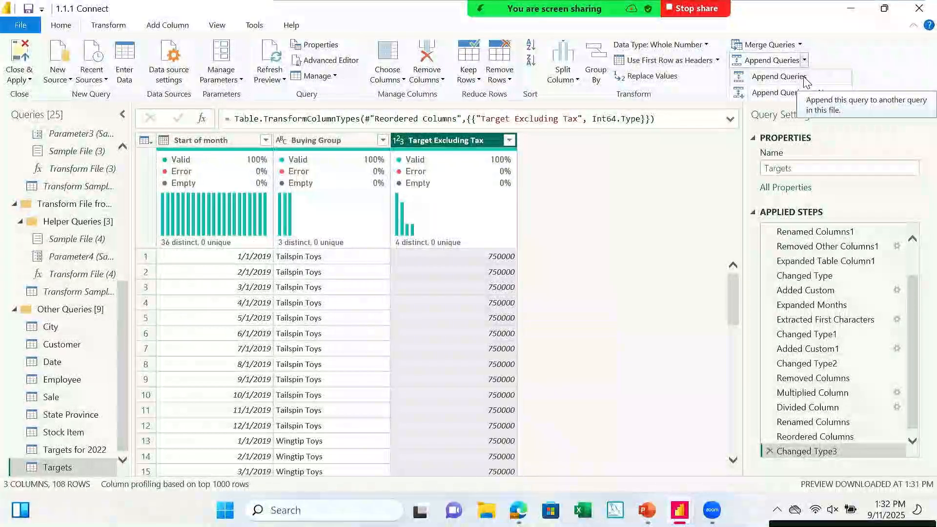
pyautogui.click(804, 78)
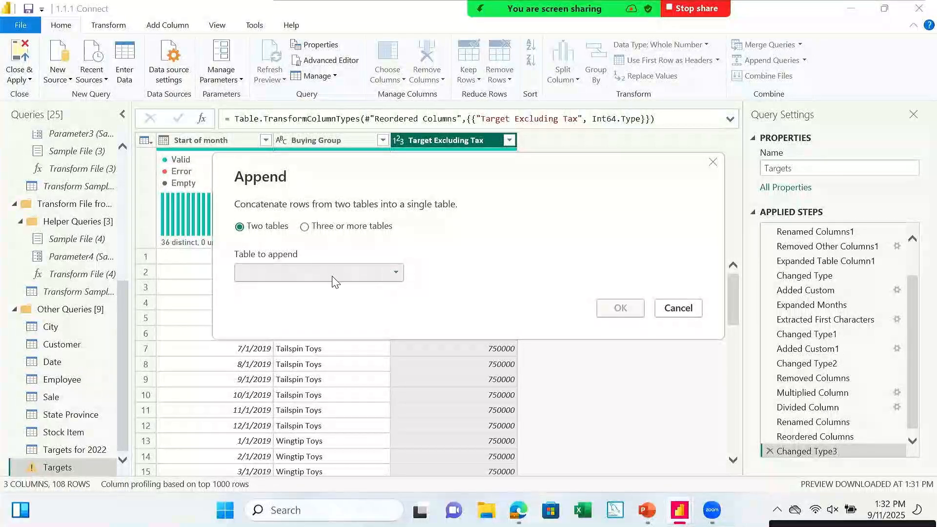
pyautogui.click(398, 276)
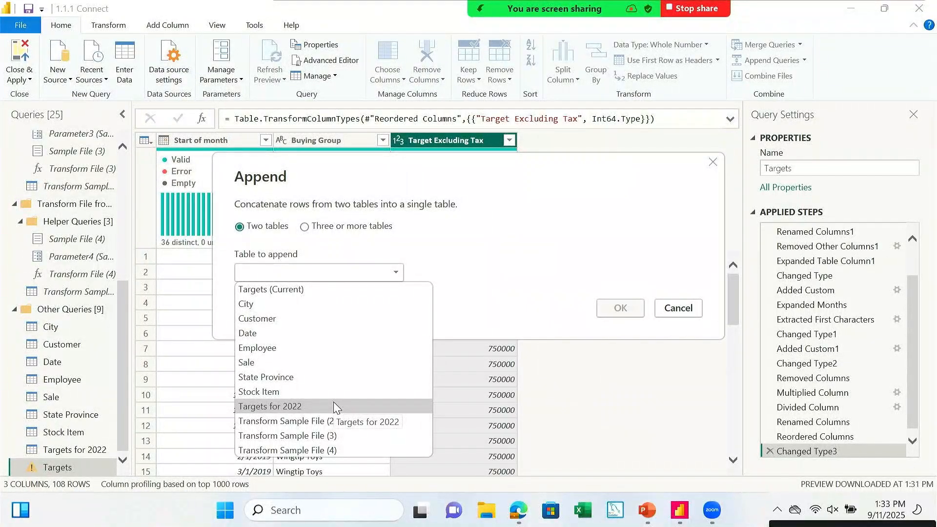
pyautogui.click(335, 407)
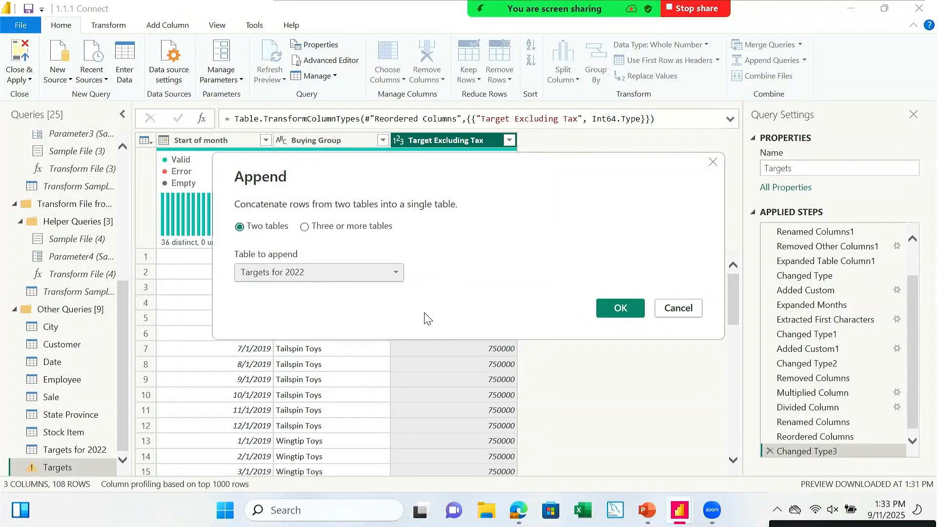
pyautogui.click(616, 311)
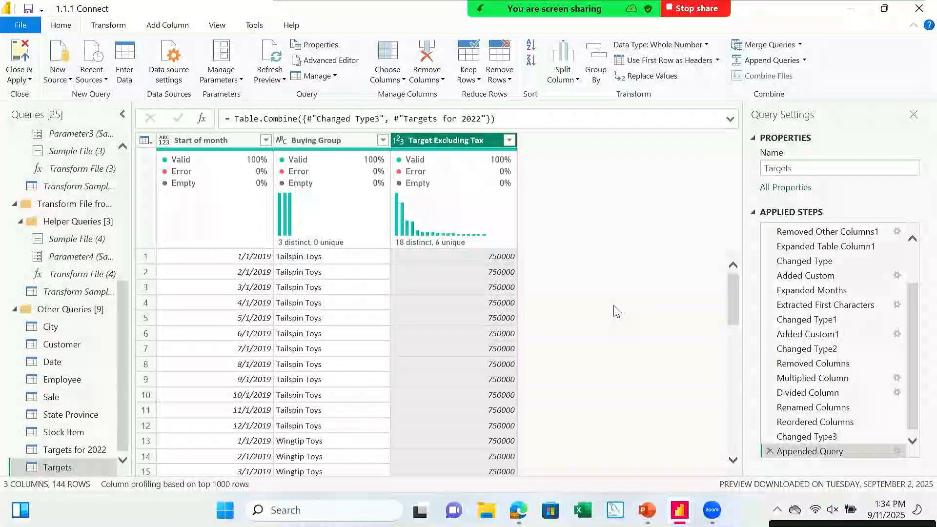
# Step: Examine the columns of the City and State Province queries, including their State Province Key columns
pyautogui.moveTo(898, 504)
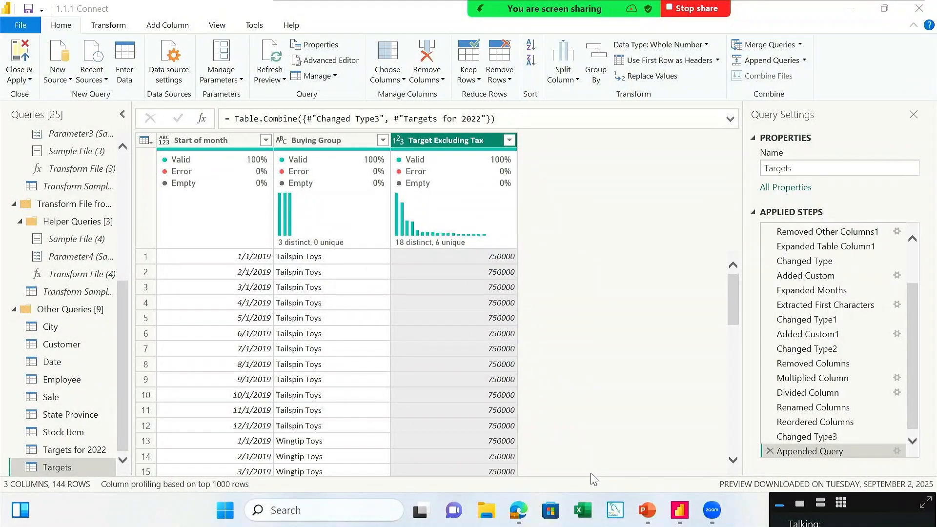
pyautogui.click(51, 332)
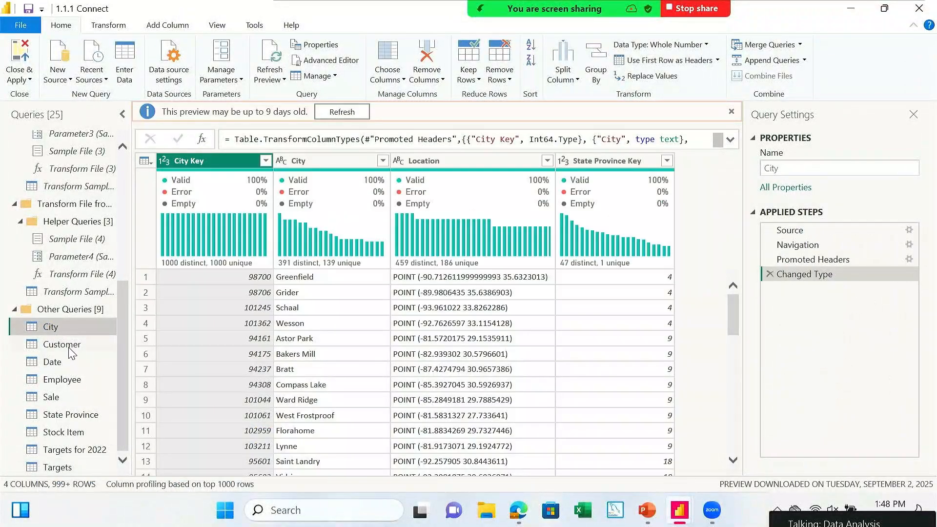
pyautogui.click(65, 416)
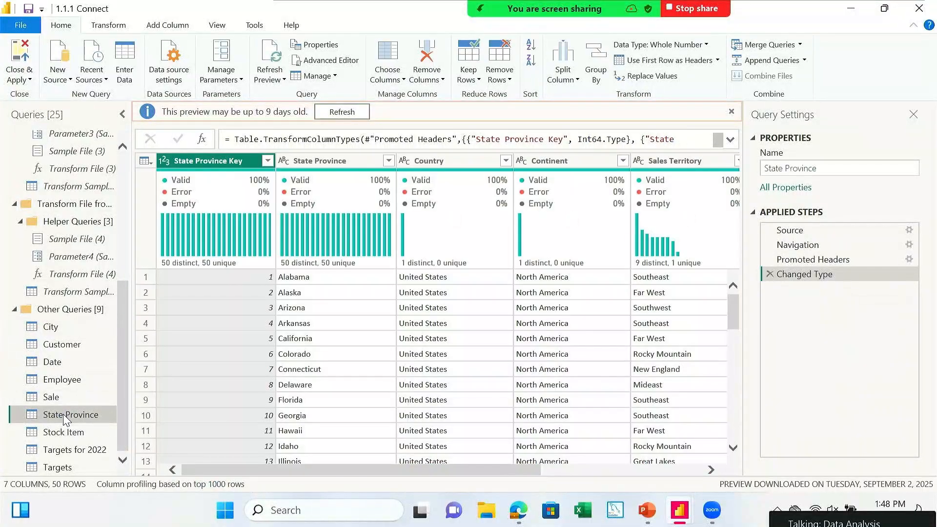
pyautogui.hscroll(5, 393, 403)
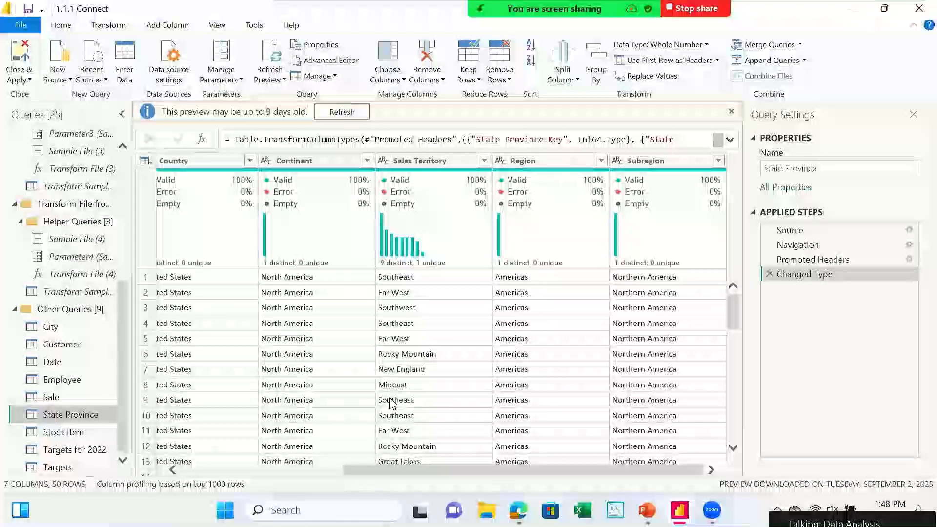
pyautogui.hscroll(-5, 393, 403)
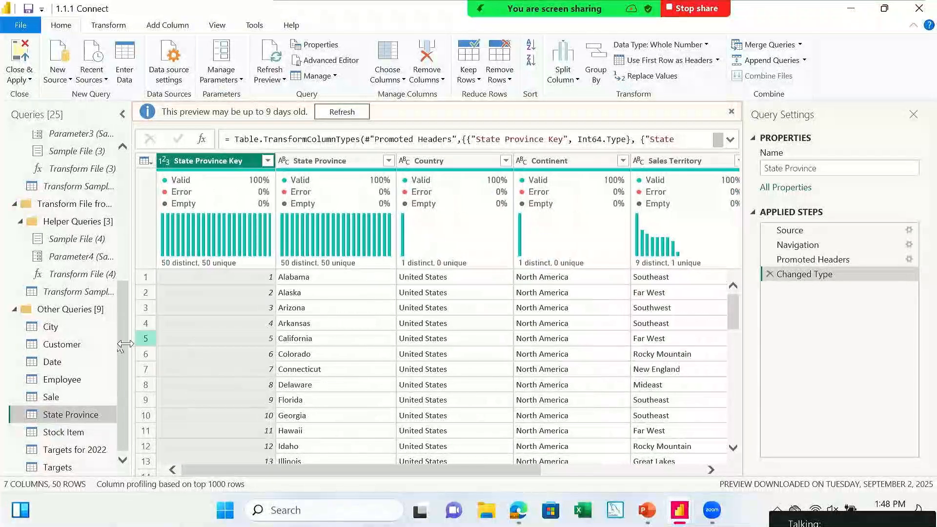
pyautogui.click(66, 328)
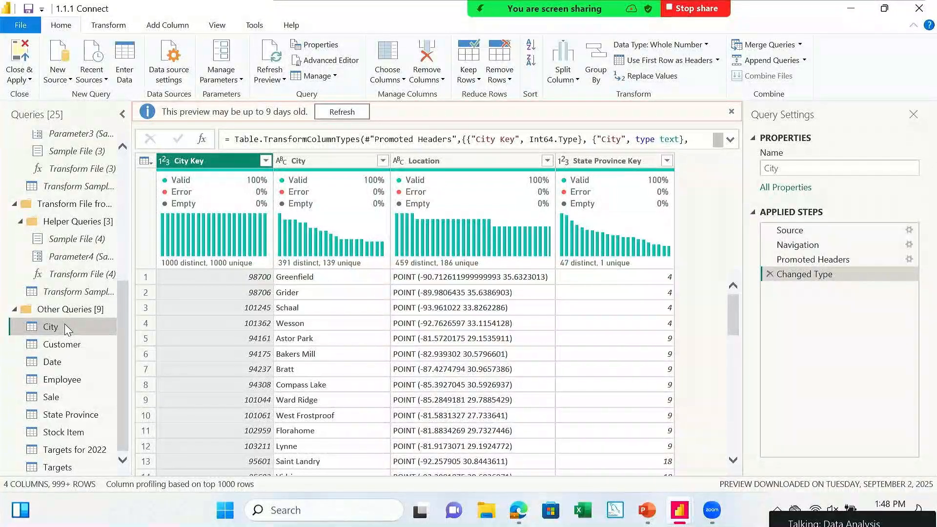
# Step: Merge the State Province query into the City query, matching on State Province Key with a Left Outer join
pyautogui.click(60, 415)
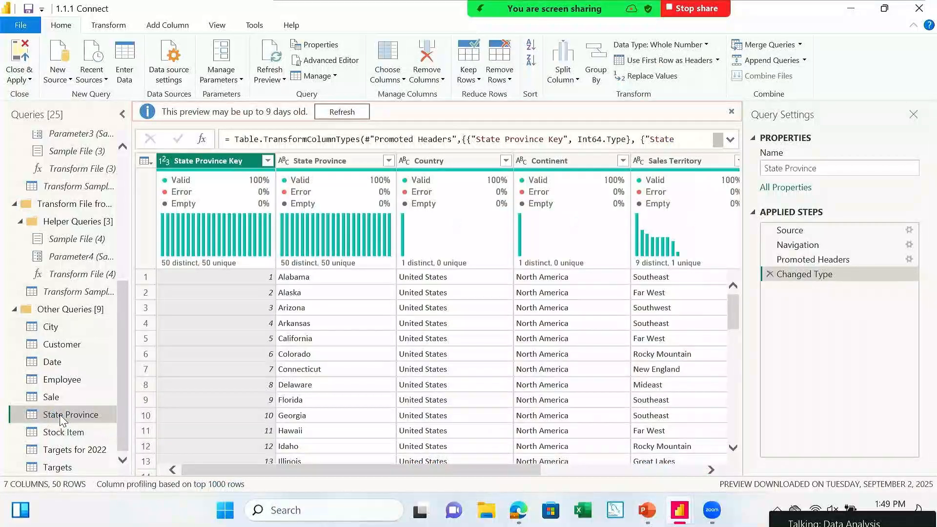
pyautogui.click(74, 331)
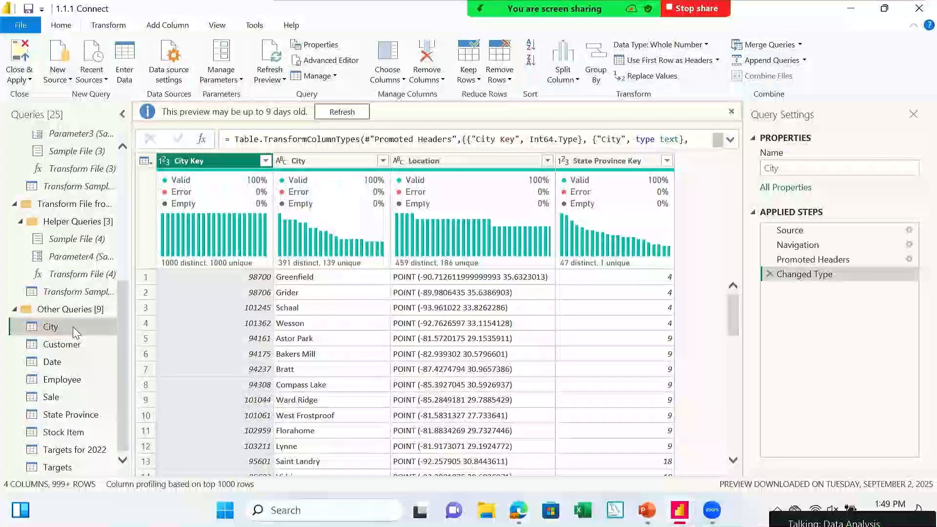
pyautogui.click(800, 45)
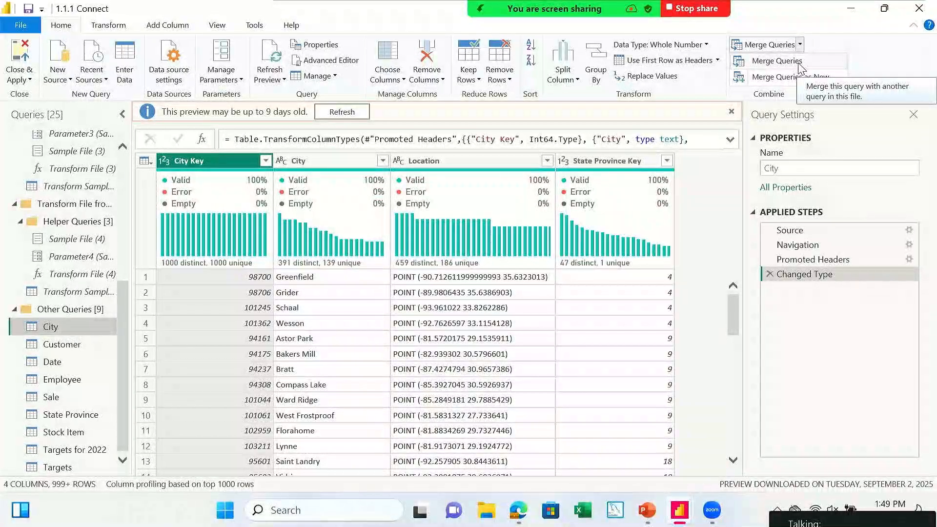
pyautogui.click(799, 64)
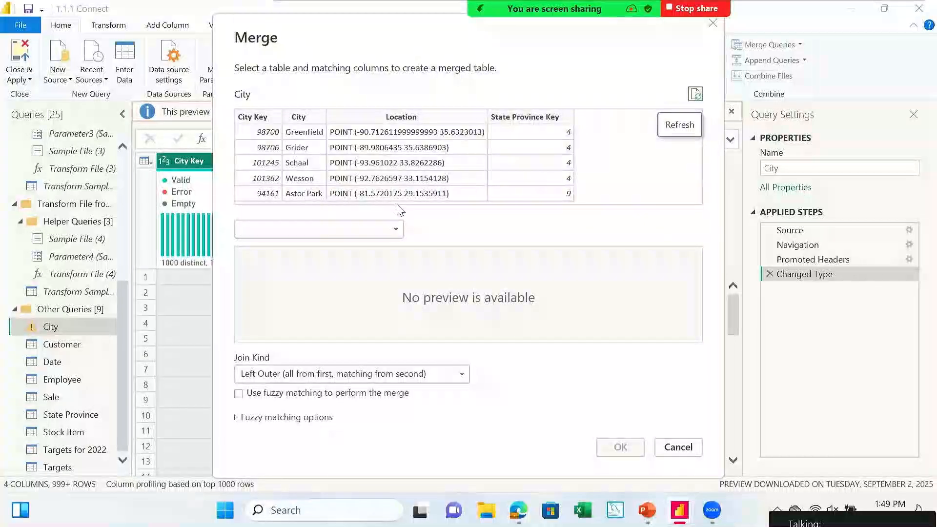
pyautogui.click(396, 224)
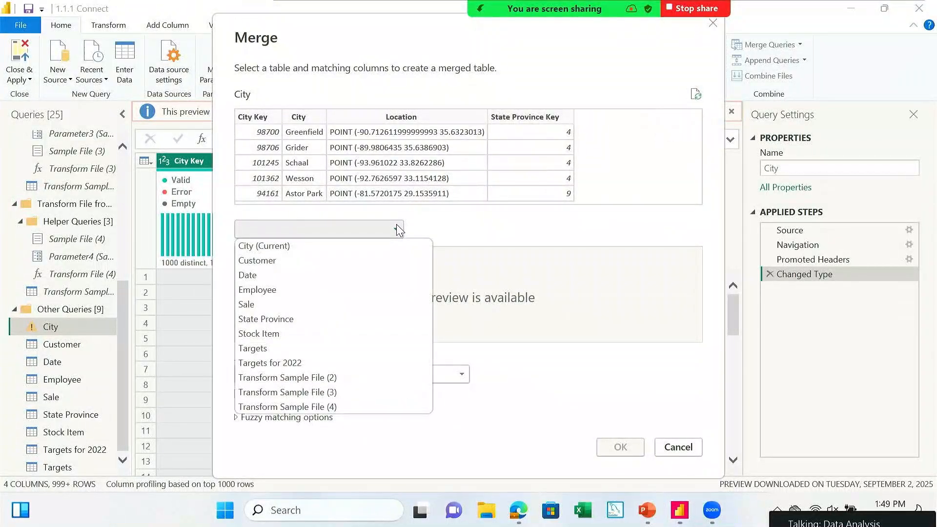
pyautogui.click(348, 322)
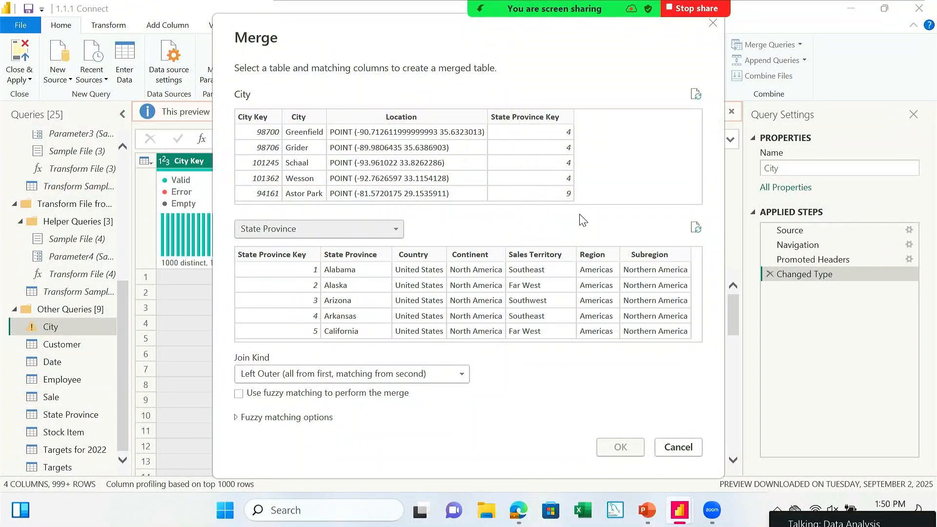
pyautogui.click(539, 119)
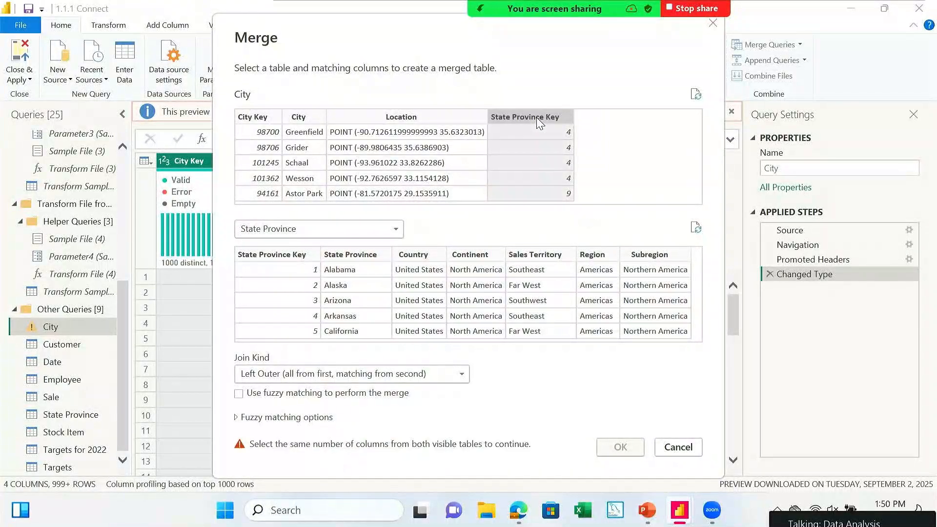
pyautogui.click(294, 256)
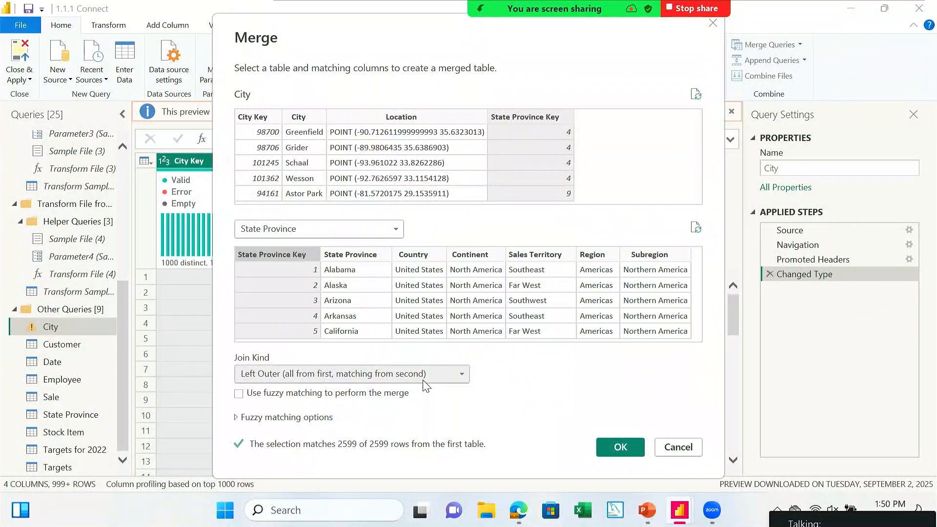
pyautogui.click(461, 374)
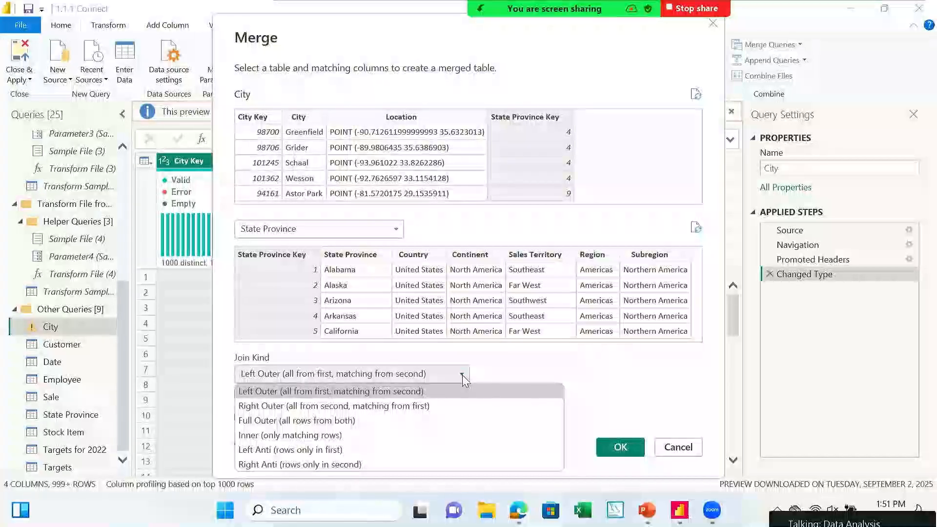
pyautogui.click(462, 375)
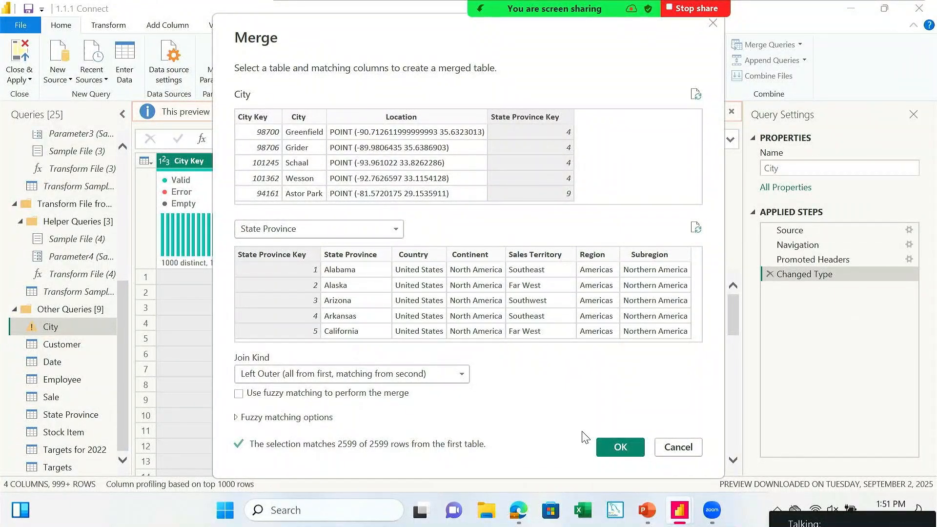
pyautogui.click(616, 454)
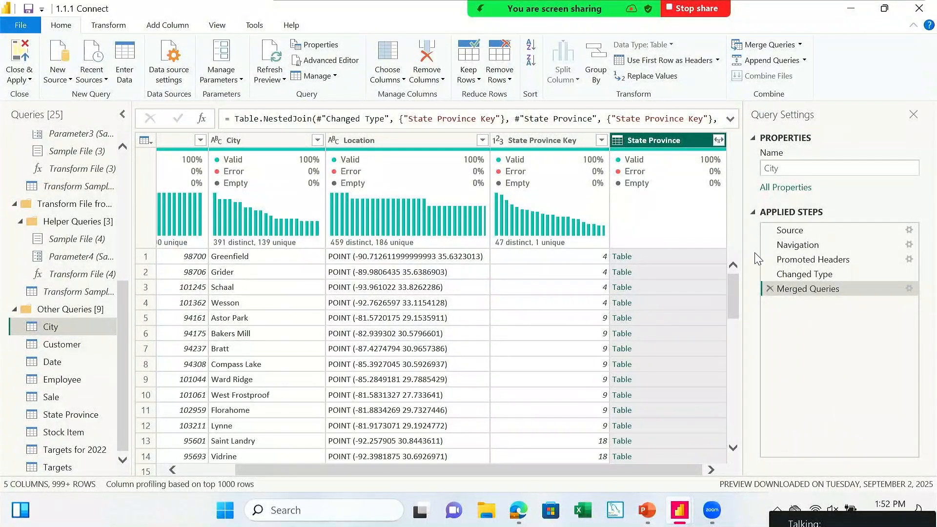
pyautogui.moveTo(701, 151)
pyautogui.click(719, 141)
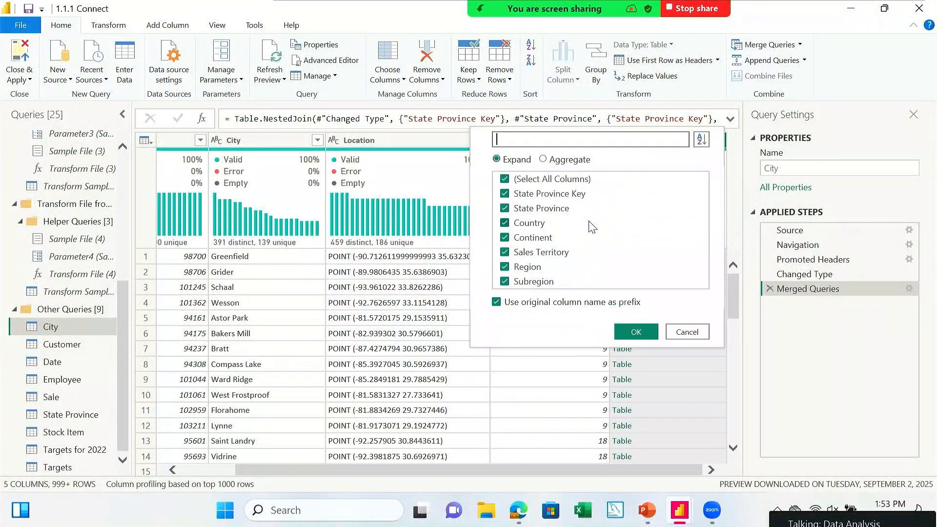
pyautogui.click(506, 181)
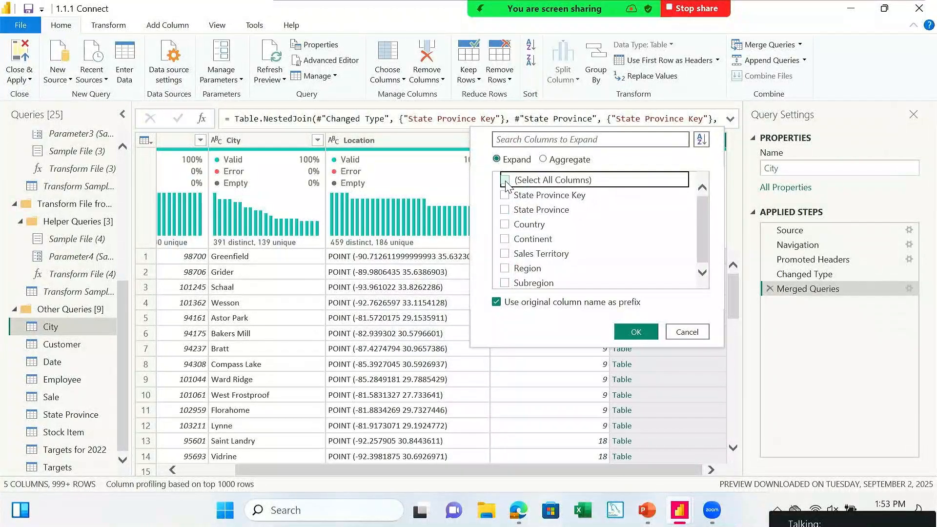
pyautogui.click(506, 211)
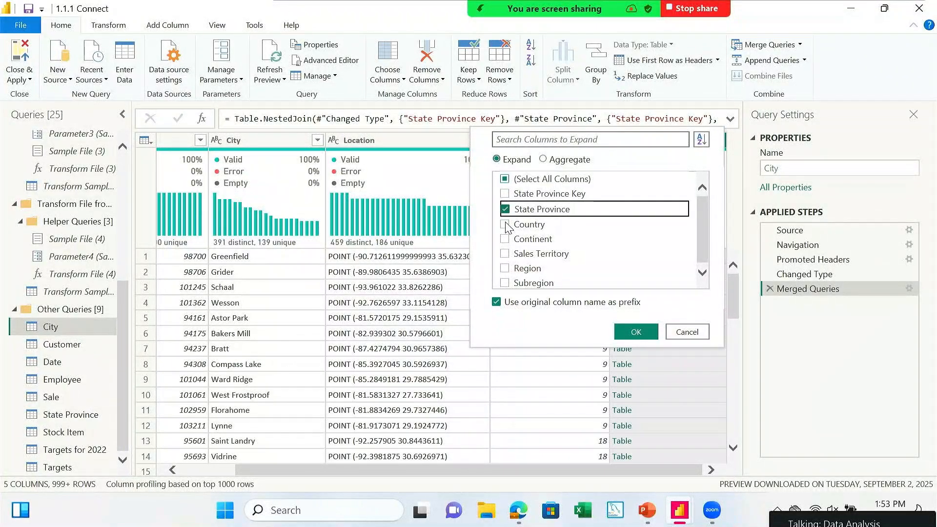
pyautogui.click(506, 254)
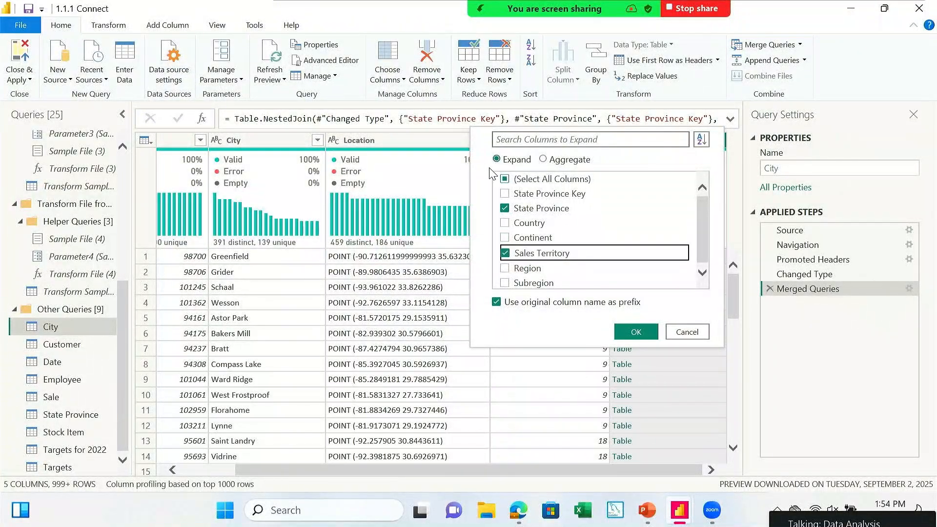
pyautogui.click(505, 180)
pyautogui.click(505, 181)
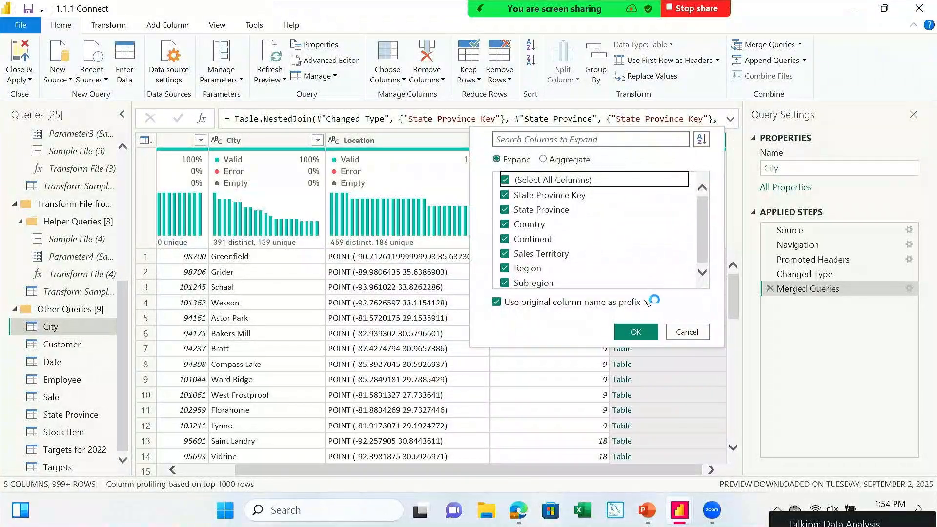
pyautogui.click(683, 332)
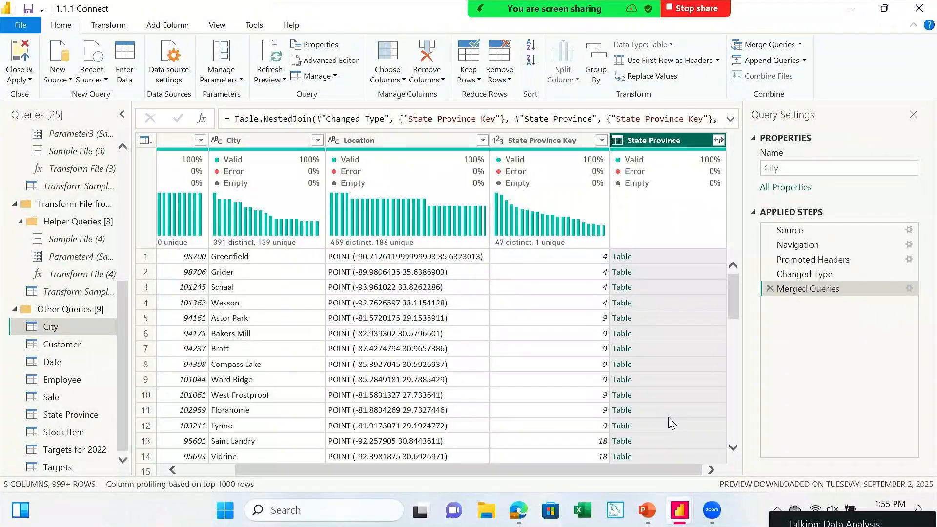
# Step: Expand the merged State Province column in City to only State Province and Sales Territory, keeping the original column name as prefix
pyautogui.click(718, 140)
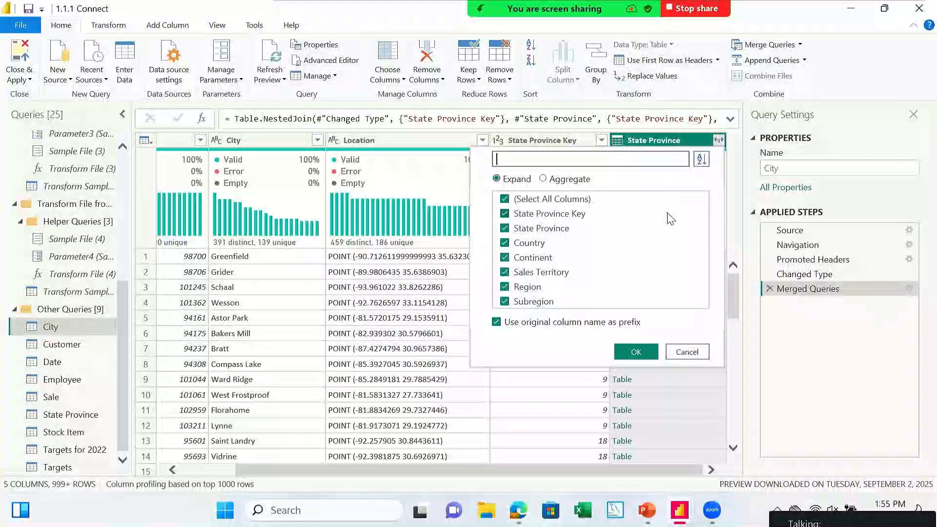
pyautogui.click(504, 201)
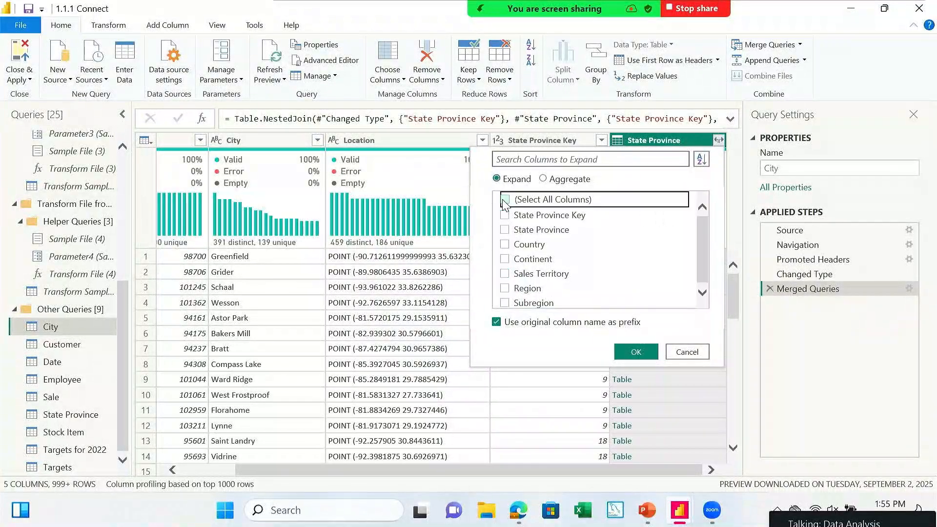
pyautogui.click(506, 230)
pyautogui.click(505, 276)
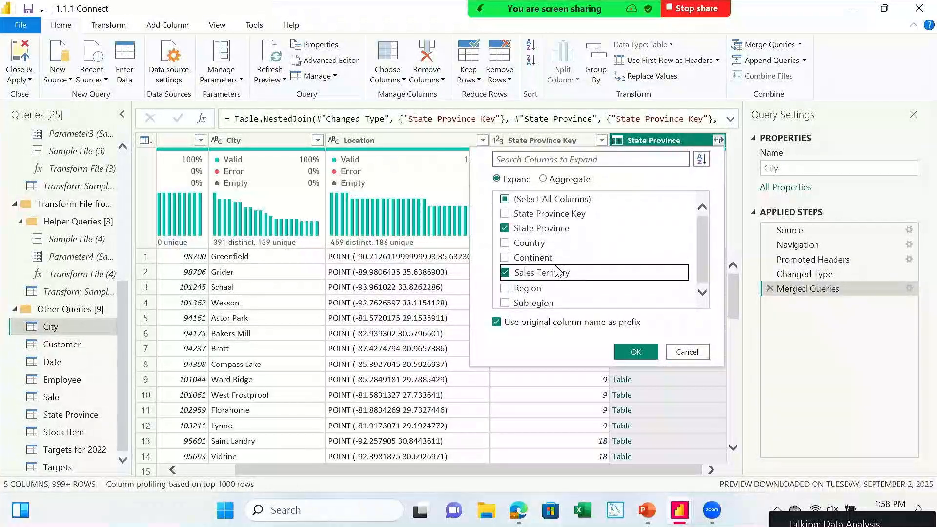
pyautogui.click(633, 353)
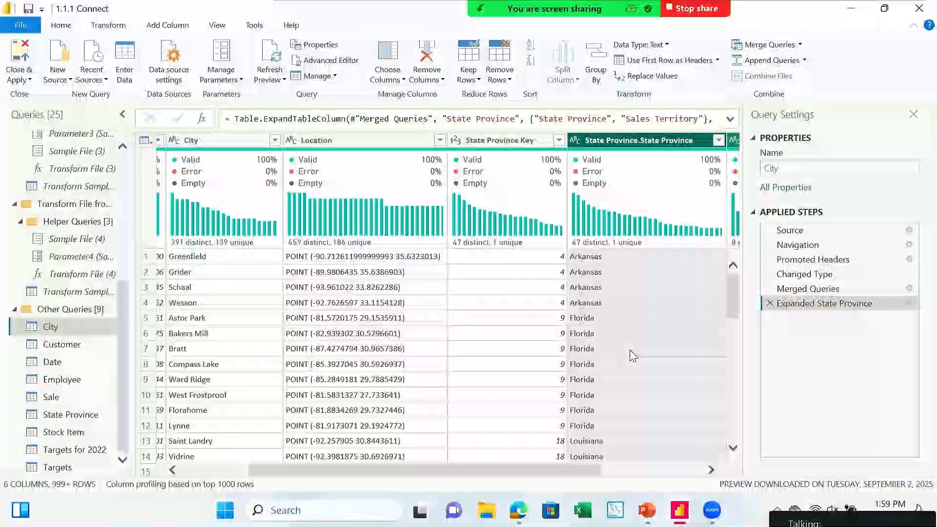
# Step: Remove the State Province Key column from the City query
pyautogui.hscroll(2, 633, 355)
pyautogui.hscroll(3, 633, 355)
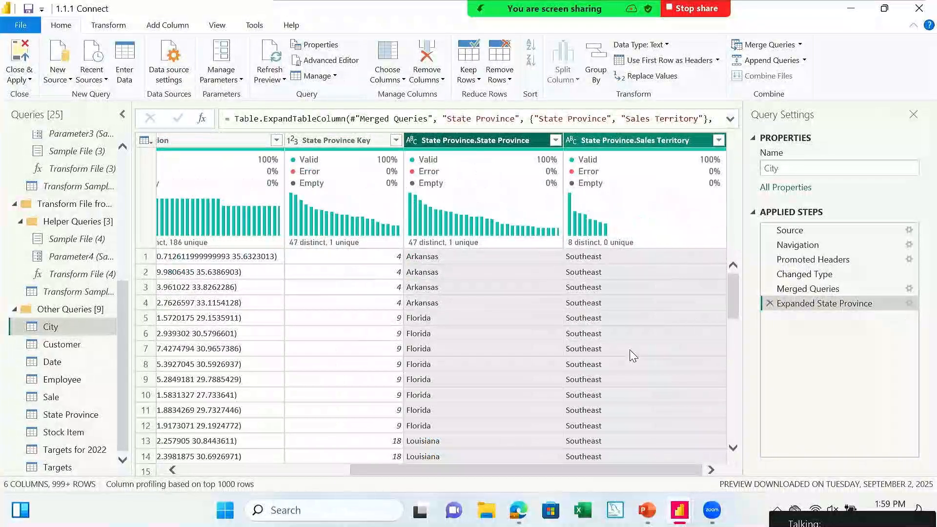
pyautogui.hscroll(-5, 633, 356)
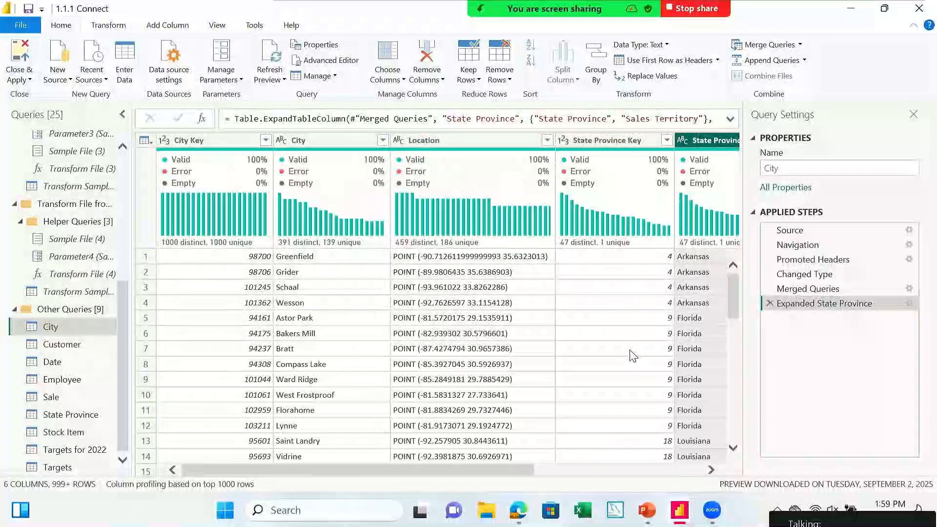
pyautogui.hscroll(5, 633, 355)
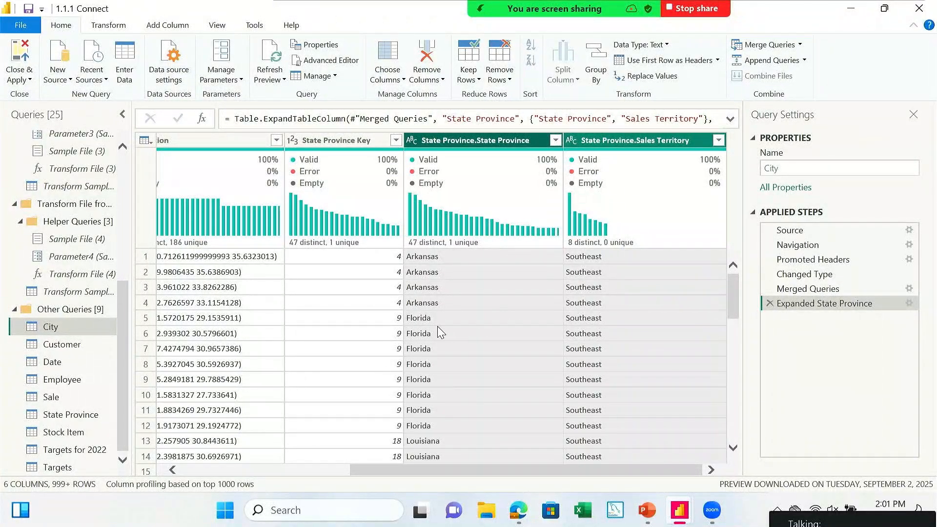
pyautogui.hscroll(-5, 441, 332)
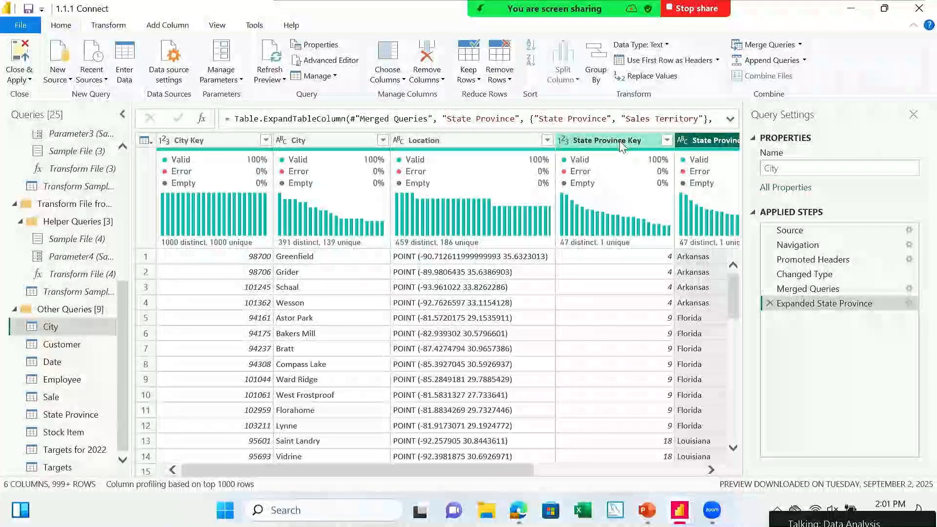
pyautogui.click(620, 141)
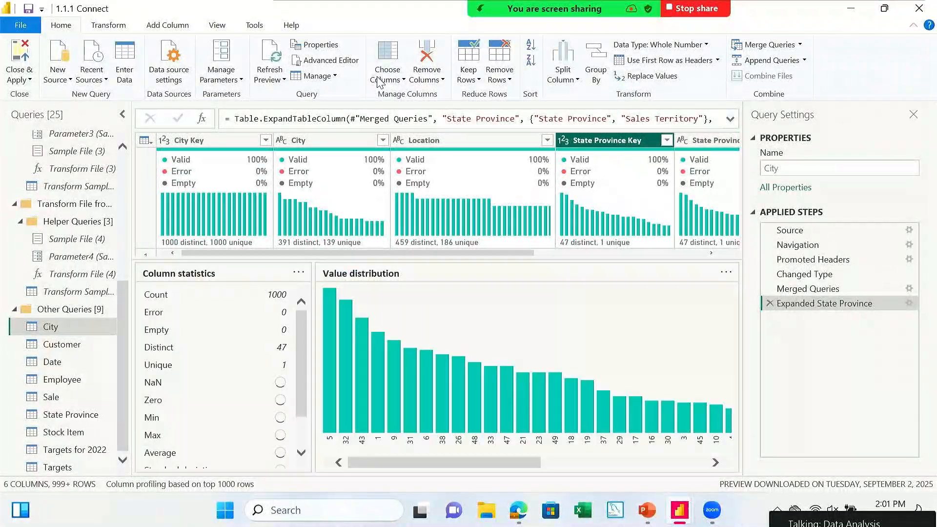
pyautogui.click(438, 80)
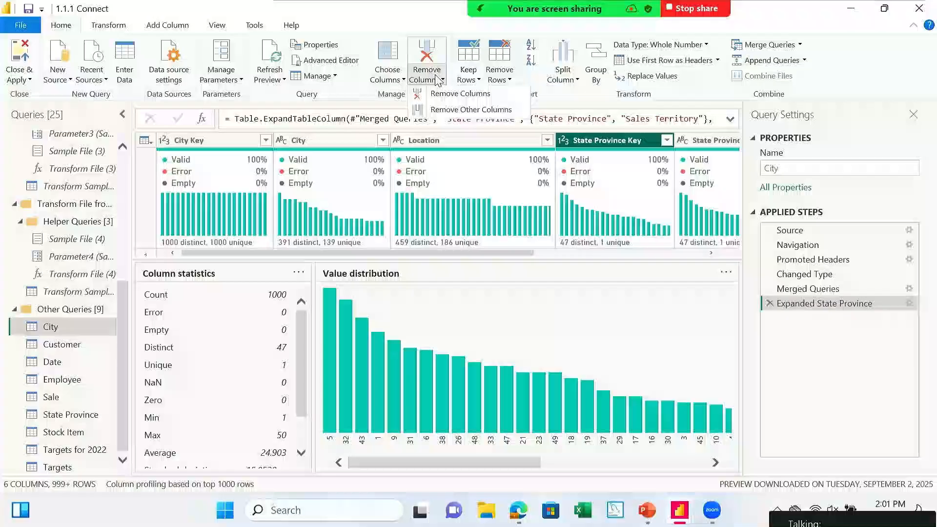
pyautogui.click(452, 96)
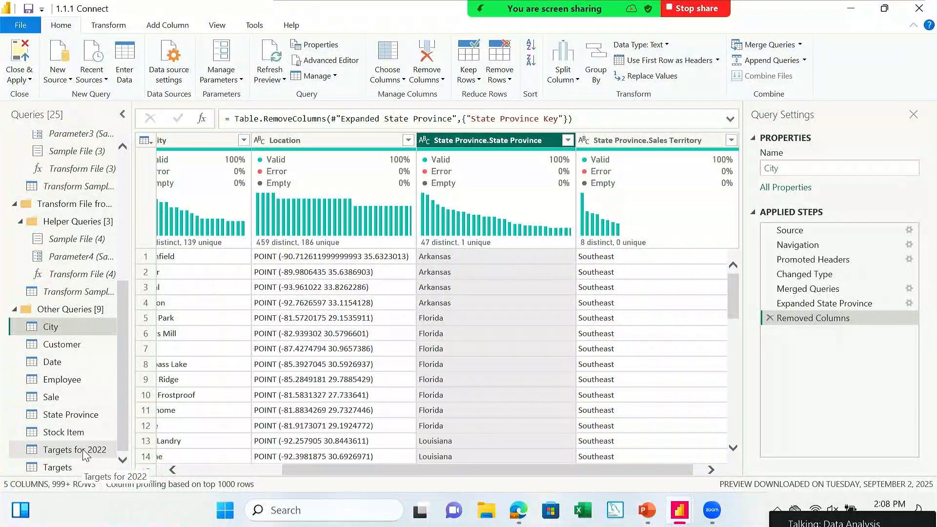
# Step: Disable loading of the Targets for 2022 query into the report
pyautogui.click(84, 453)
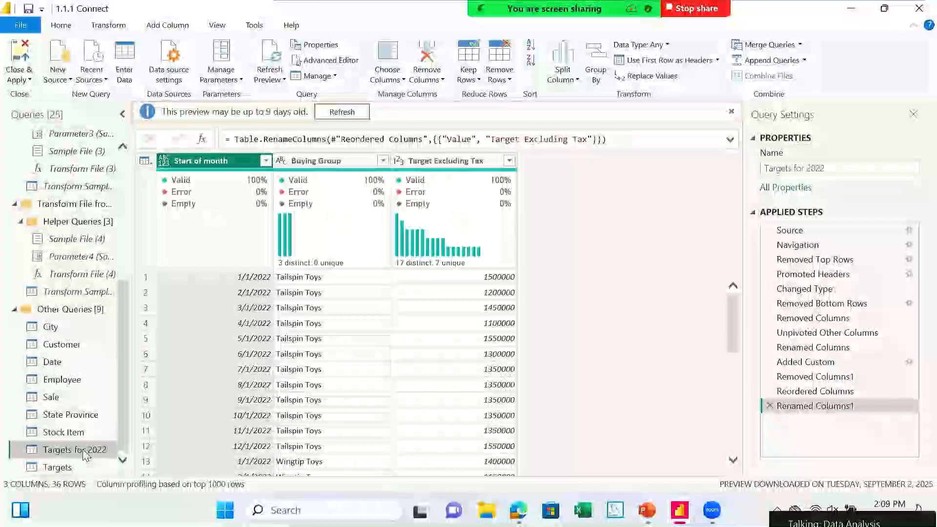
pyautogui.rightClick(86, 454)
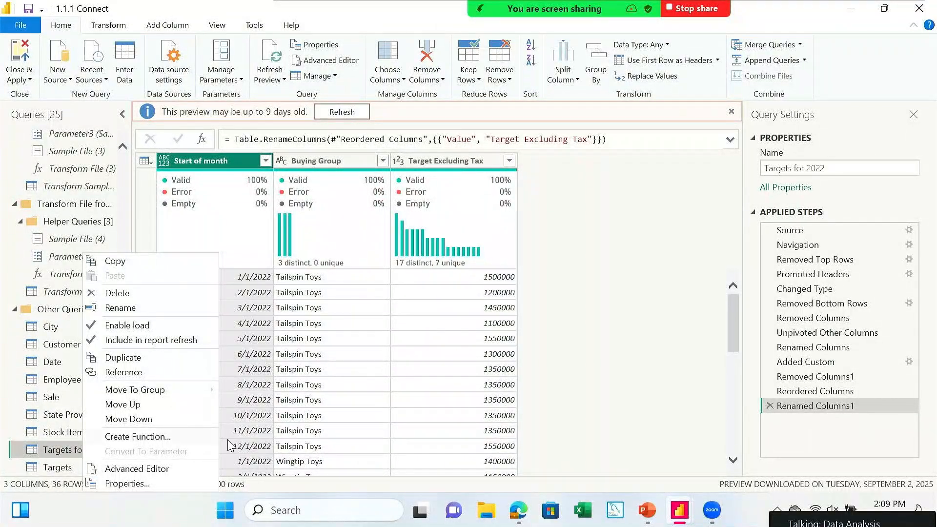
pyautogui.click(570, 432)
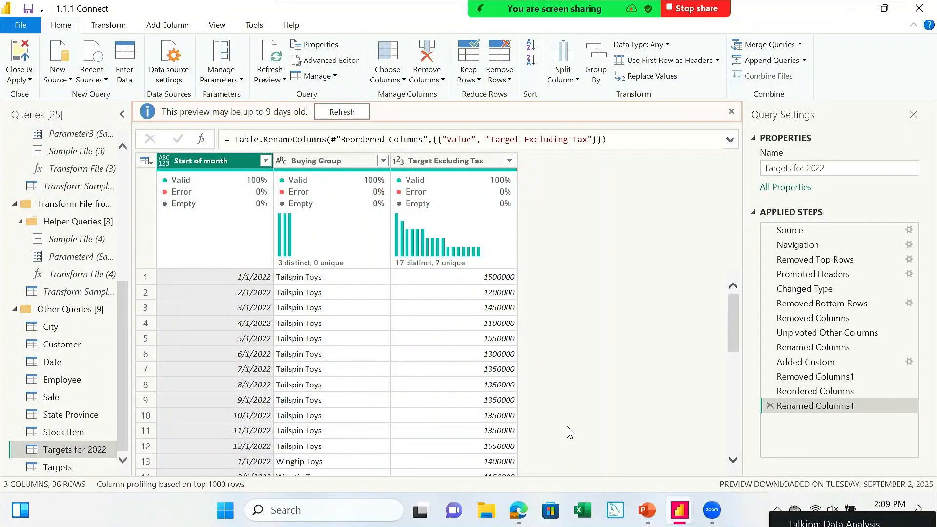
pyautogui.rightClick(104, 455)
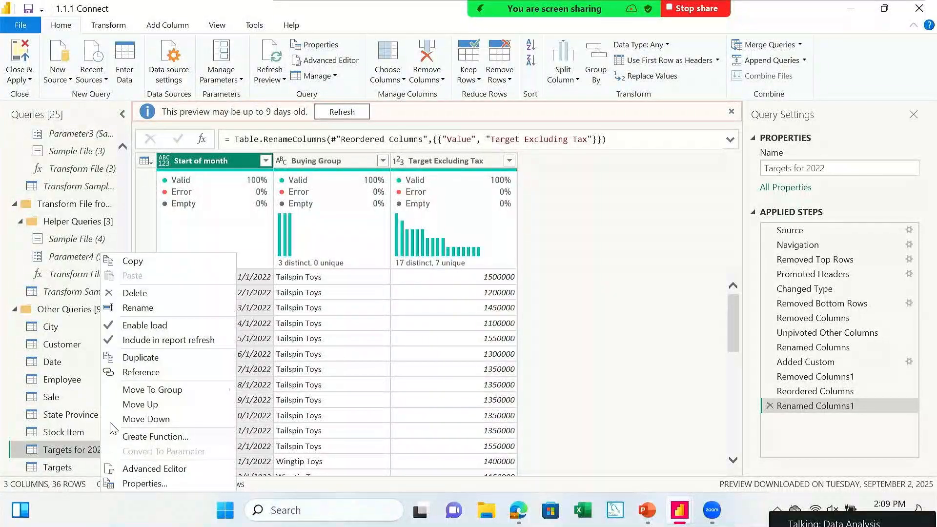
pyautogui.click(110, 331)
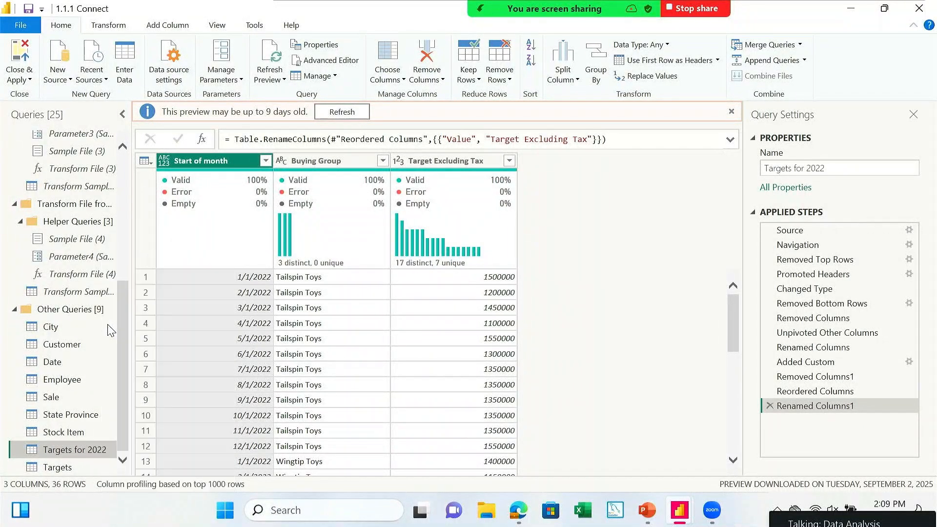
pyautogui.rightClick(85, 452)
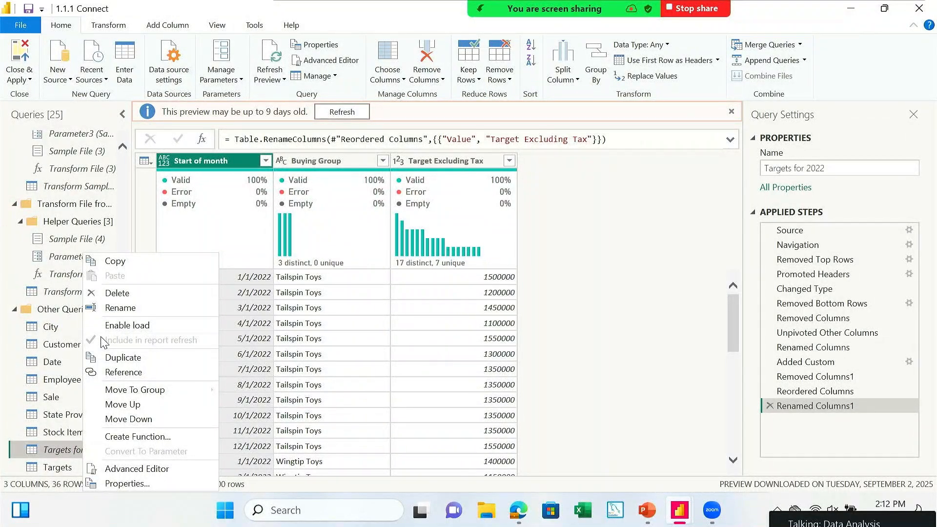
pyautogui.click(577, 347)
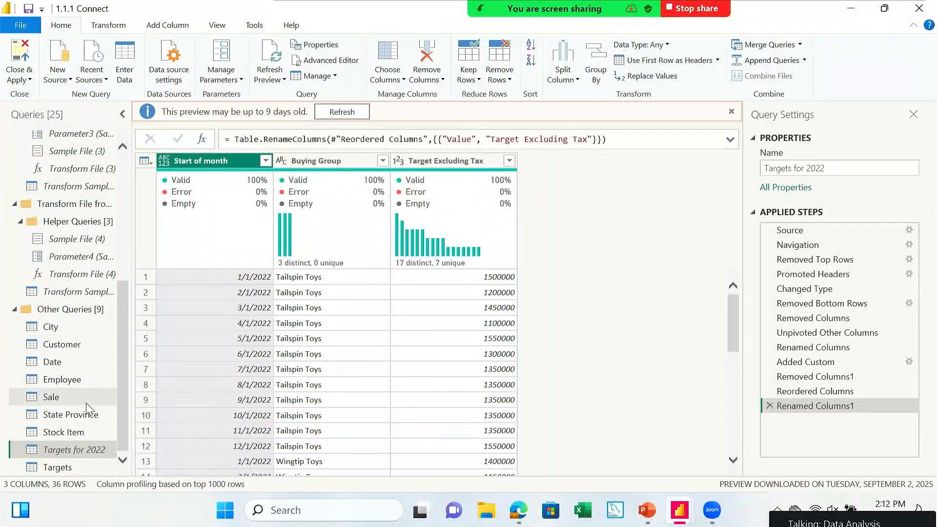
# Step: Disable loading of the State Province query into the report, and close the query editor while applying the changes
pyautogui.click(92, 418)
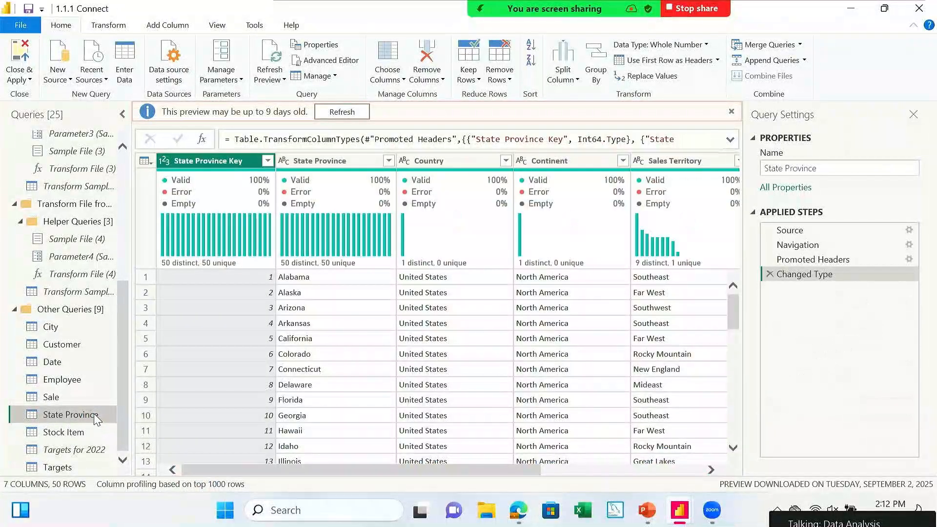
pyautogui.rightClick(96, 419)
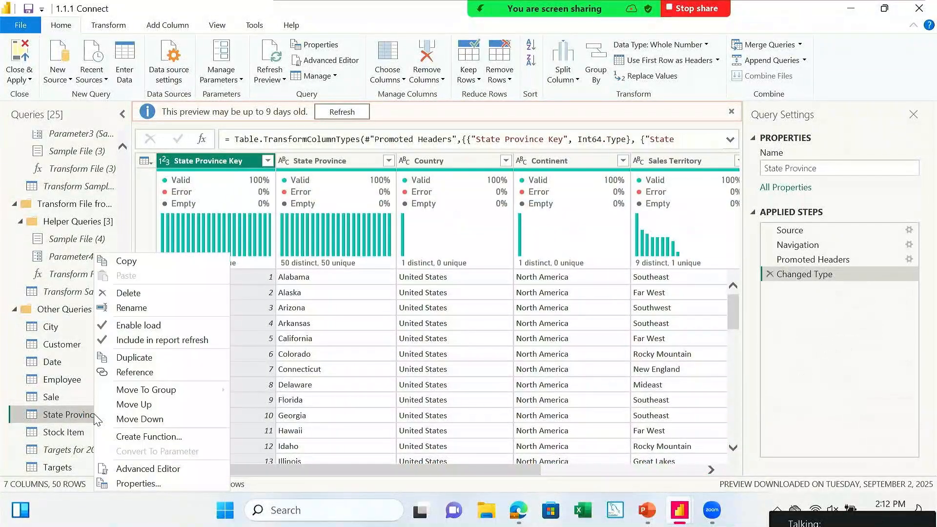
pyautogui.click(112, 326)
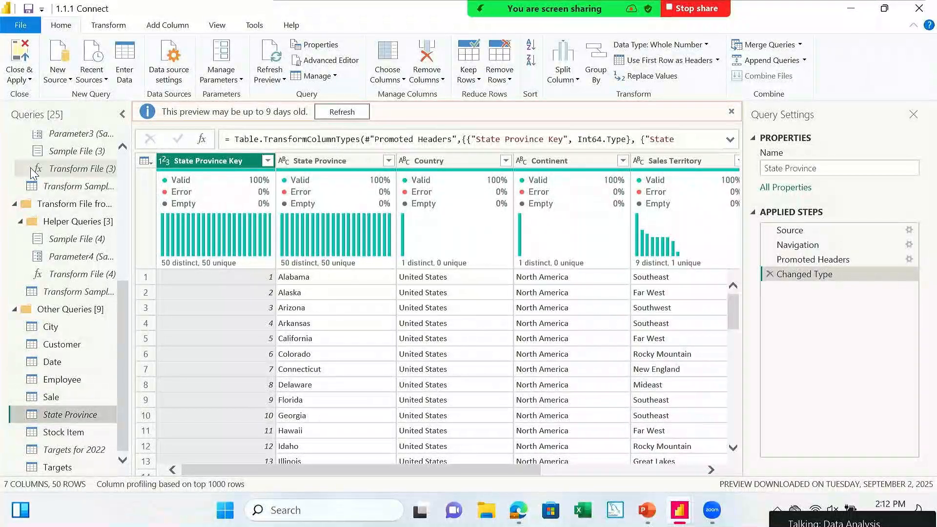
pyautogui.click(20, 78)
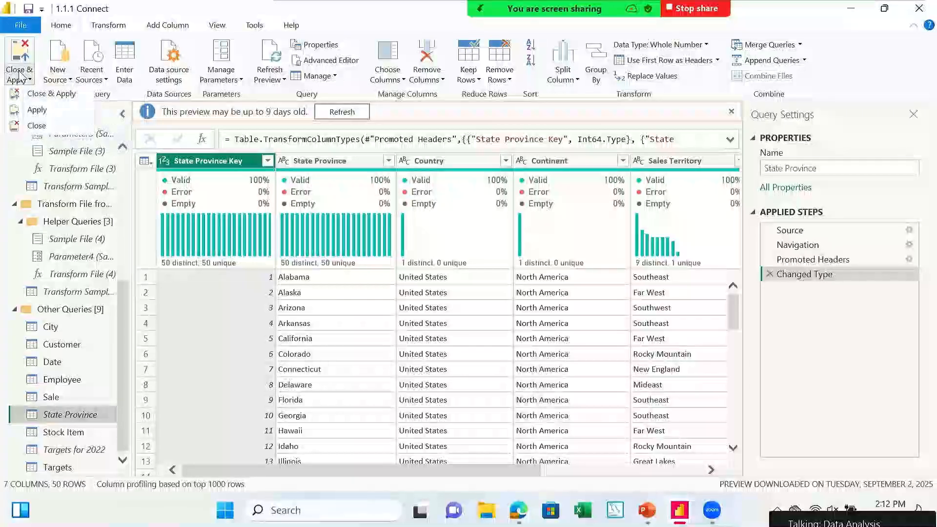
pyautogui.click(41, 95)
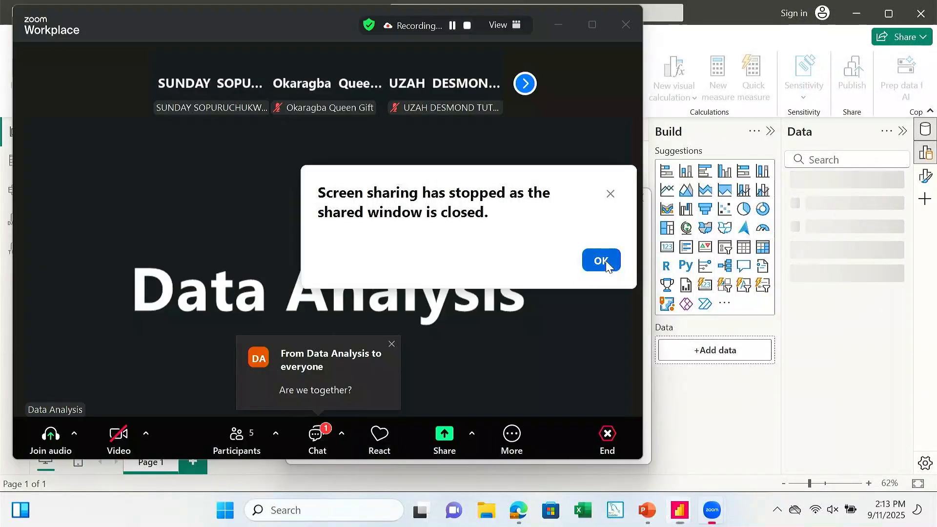
# Step: Switch to Zoom, dismiss the stopped-sharing notice and share the Load dialog window in the meeting
pyautogui.click(606, 265)
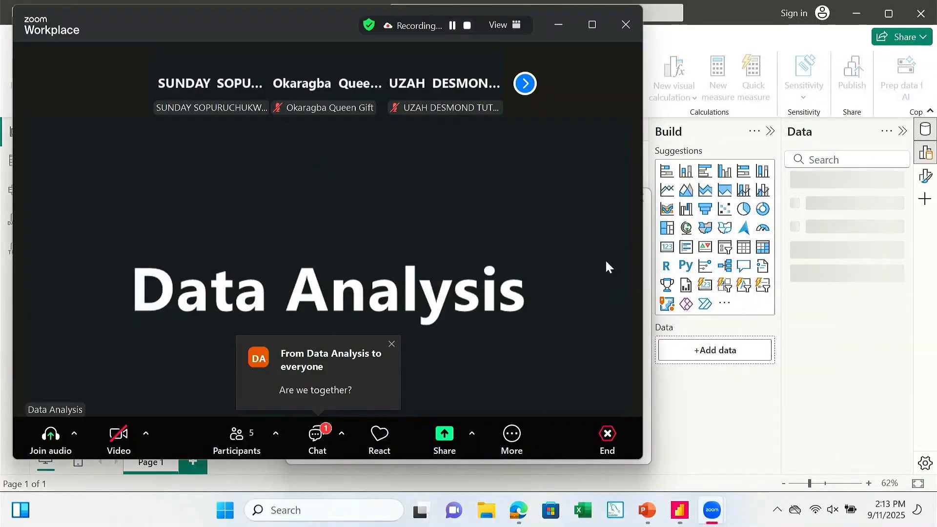
pyautogui.click(441, 435)
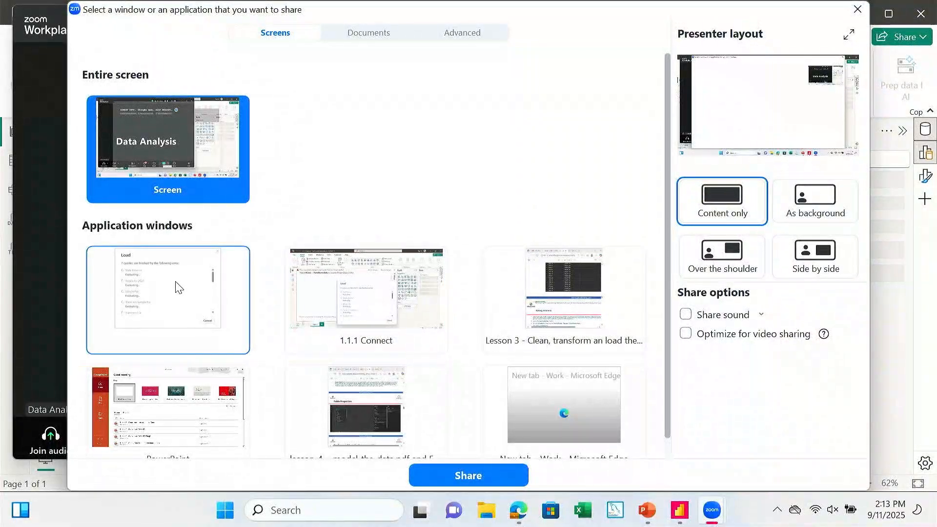
pyautogui.click(204, 302)
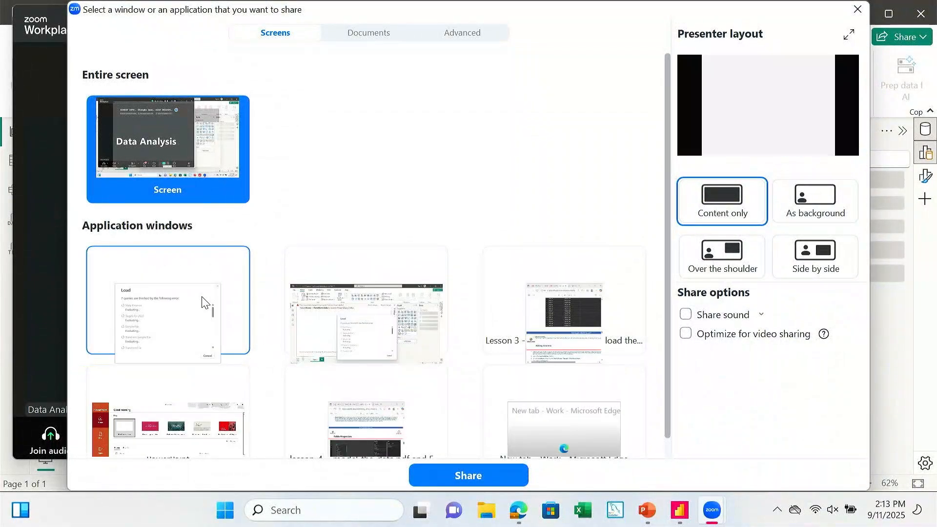
pyautogui.click(452, 475)
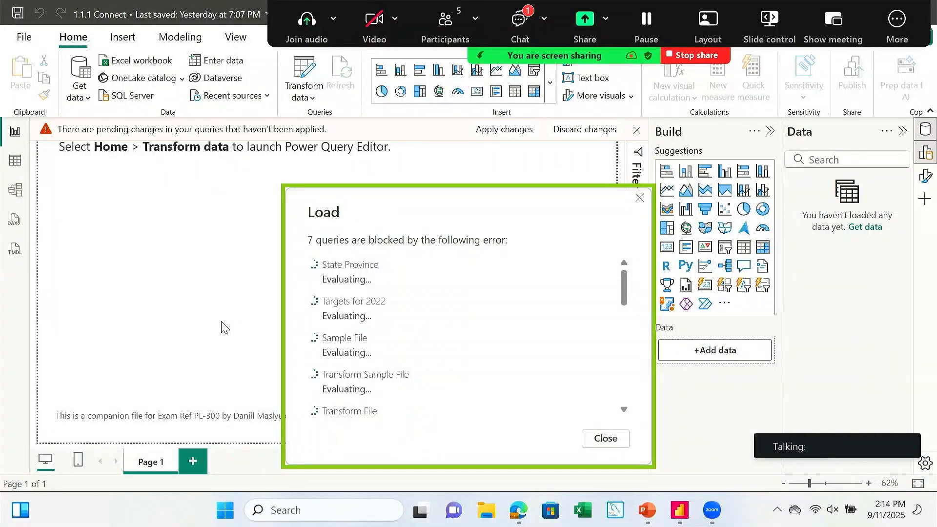
# Step: Close the Load dialog and share the 1.1.1 Connect report window in the Zoom meeting
pyautogui.click(435, 332)
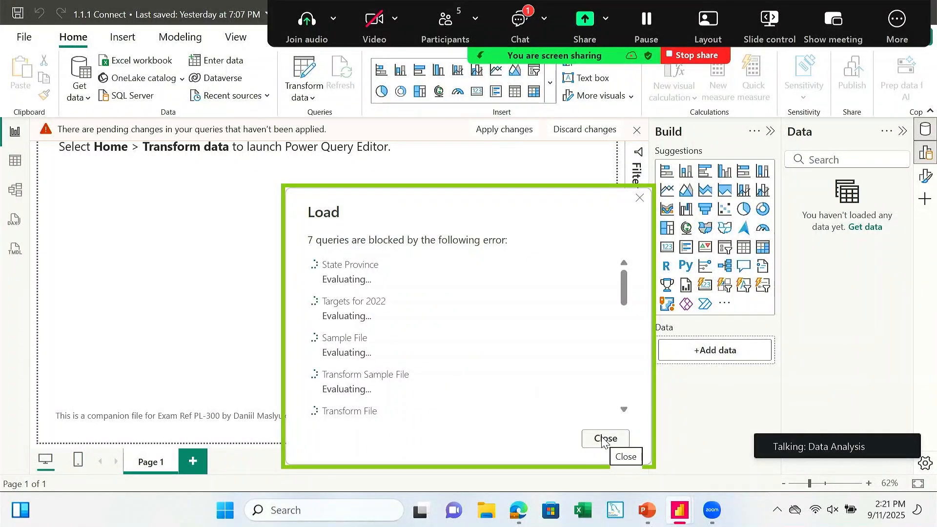
pyautogui.click(605, 438)
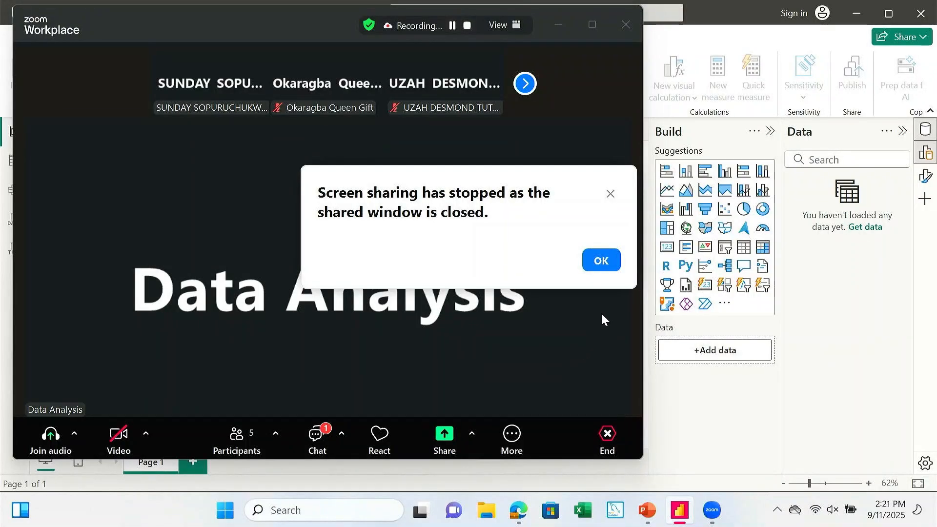
pyautogui.click(601, 259)
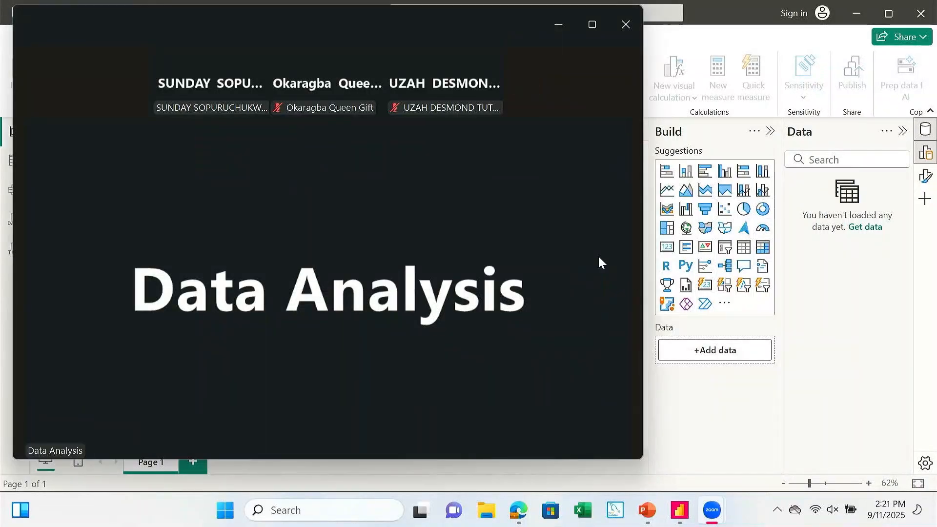
pyautogui.click(442, 437)
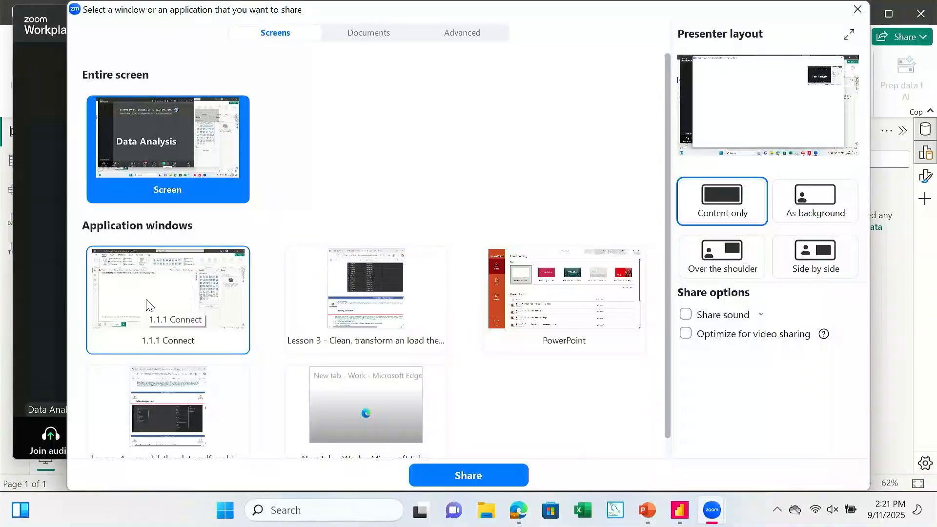
pyautogui.click(148, 304)
pyautogui.click(468, 475)
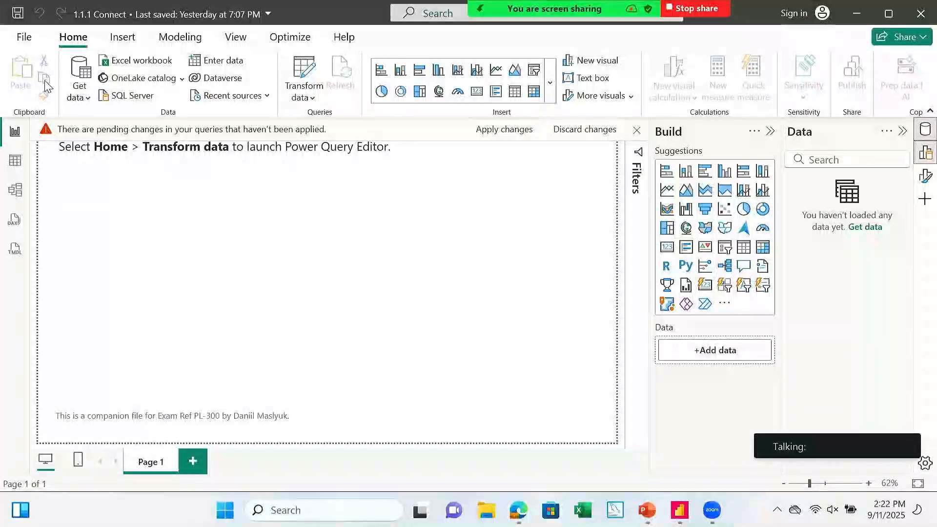
# Step: Save a copy of the report in Documents, adding a first name after 1.1.1 Connect, and choose to apply the pending query changes later
pyautogui.click(23, 37)
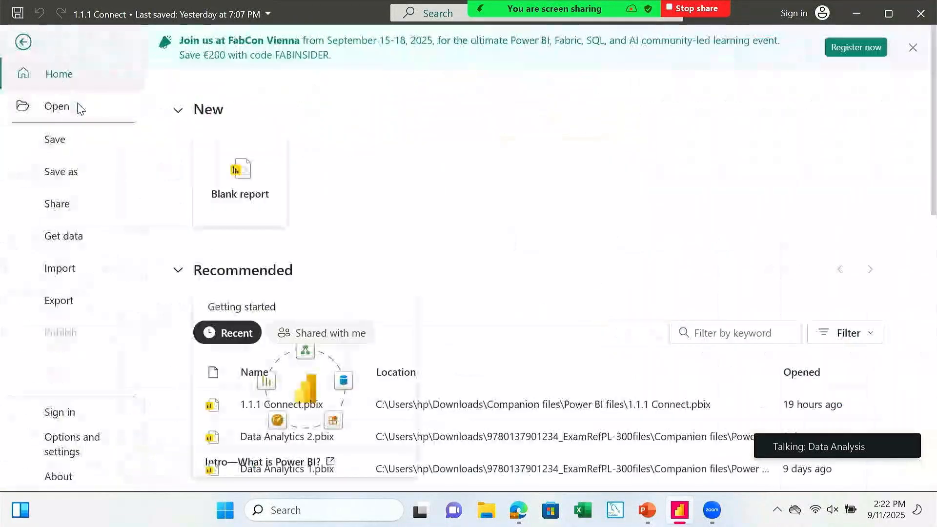
pyautogui.click(92, 174)
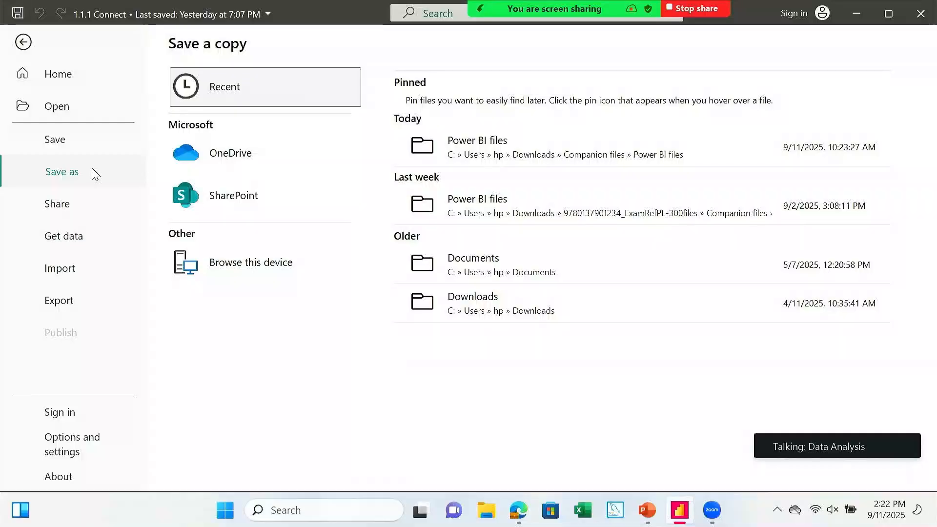
pyautogui.click(470, 271)
pyautogui.click(234, 269)
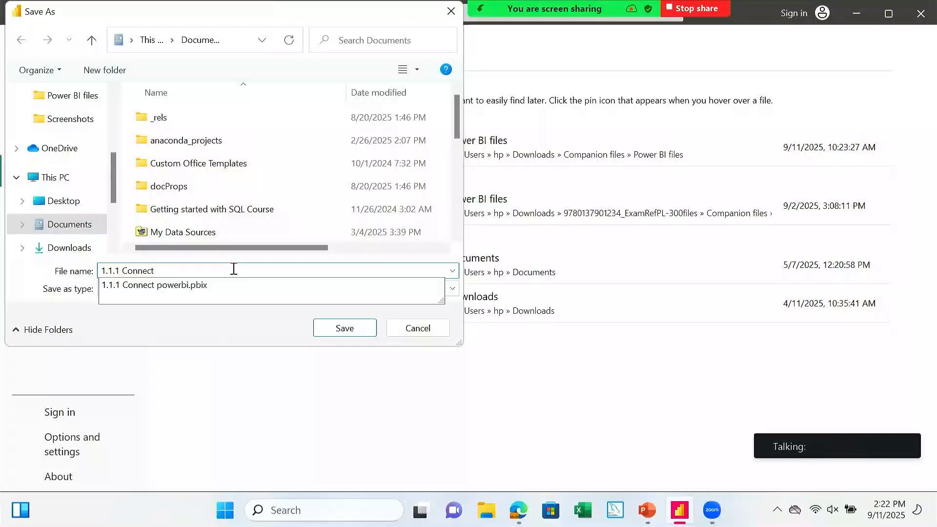
pyautogui.write('Esther')
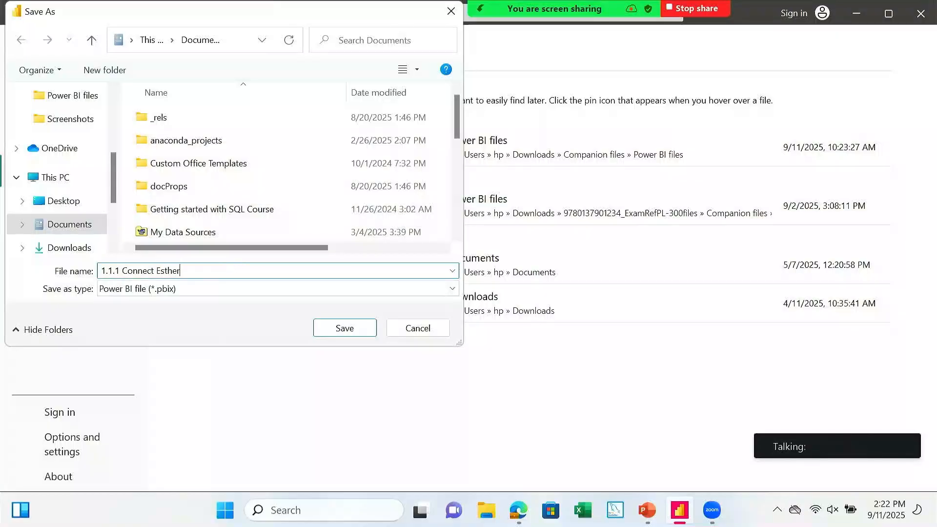
pyautogui.click(345, 329)
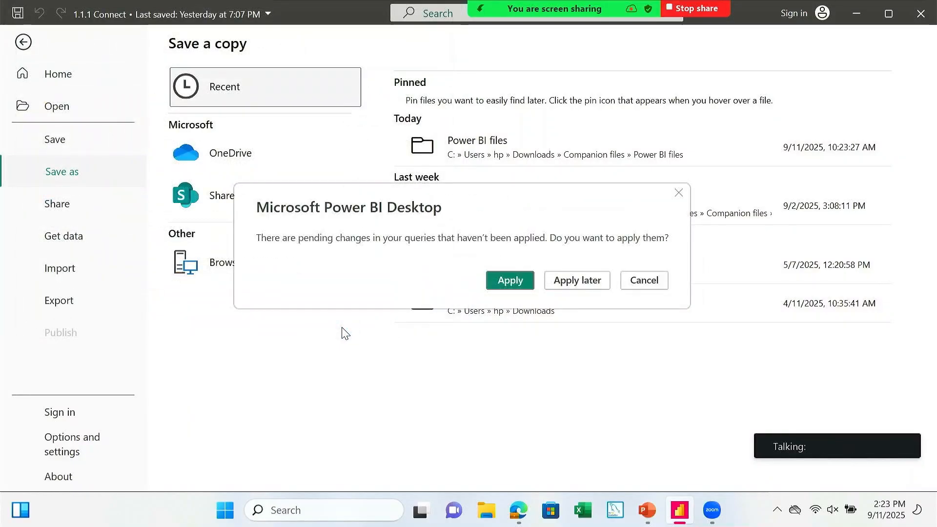
pyautogui.click(577, 282)
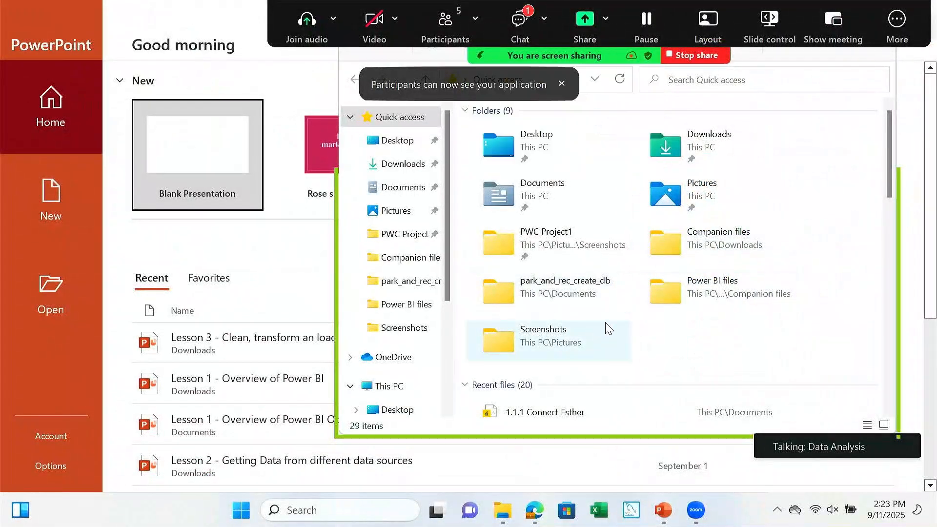
# Step: Open the 1.2.9 Errors report from the Power BI files folder in Companion files and launch its Power Query Editor
pyautogui.doubleClick(692, 253)
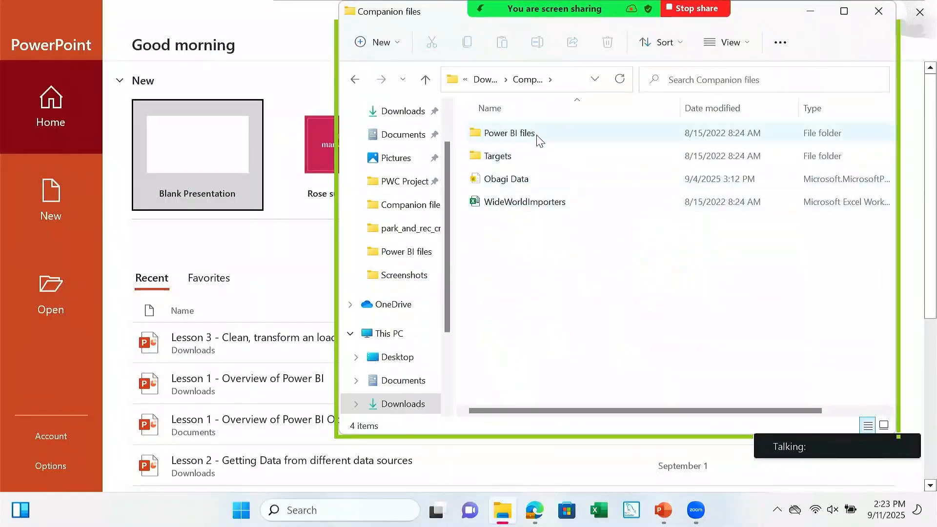
pyautogui.doubleClick(536, 139)
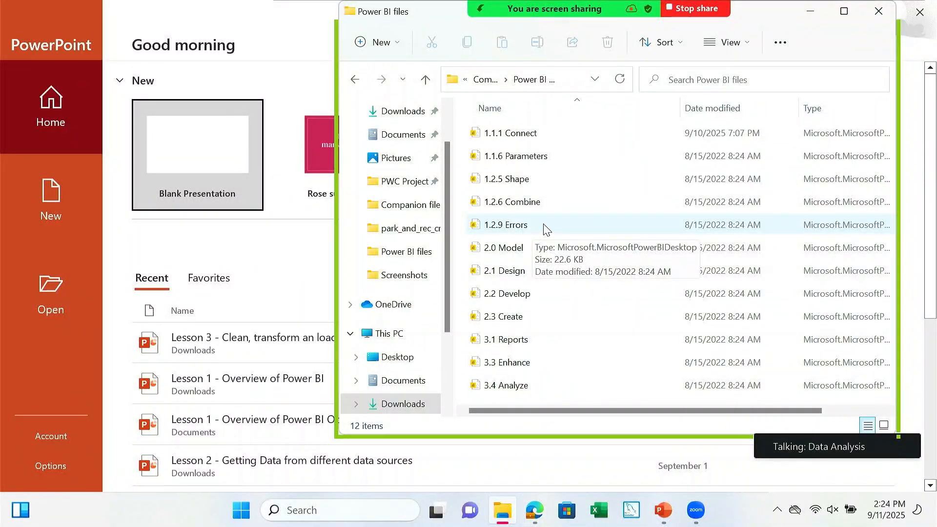
pyautogui.doubleClick(544, 225)
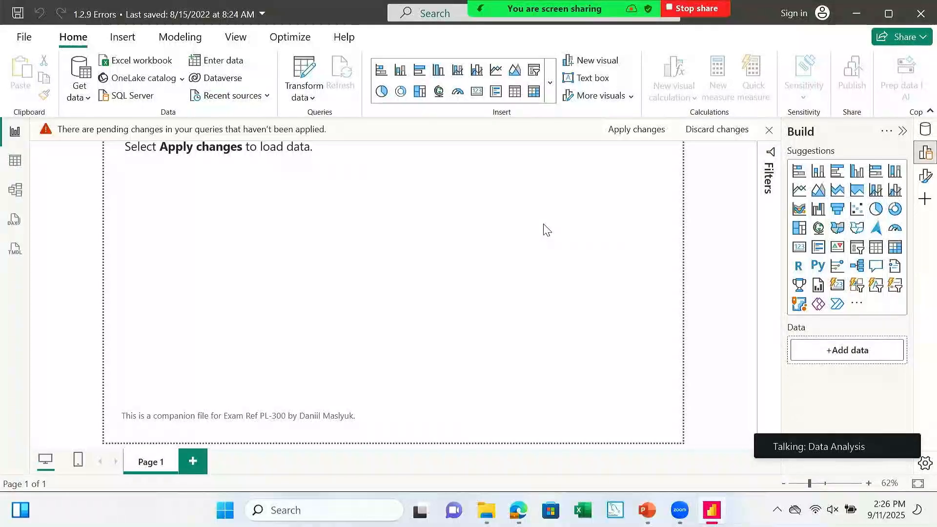
pyautogui.click(302, 73)
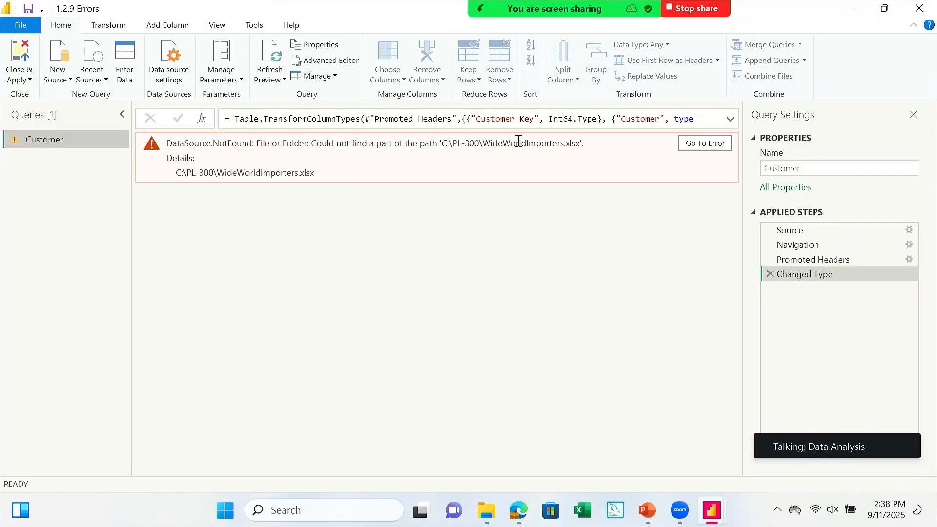
# Step: Go to the Customer query's error and set its Source file path to WideWorldImporters.xlsx in the Companion files folder under Downloads
pyautogui.click(705, 147)
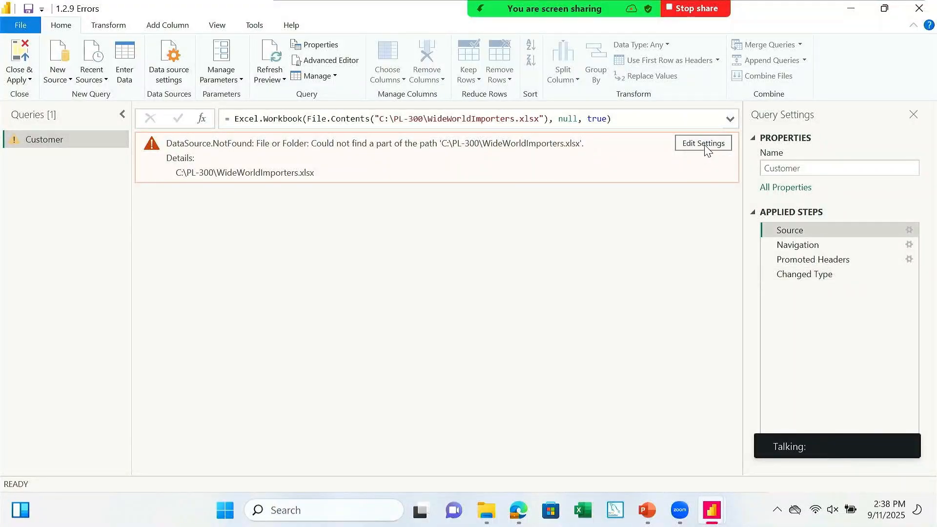
pyautogui.click(706, 148)
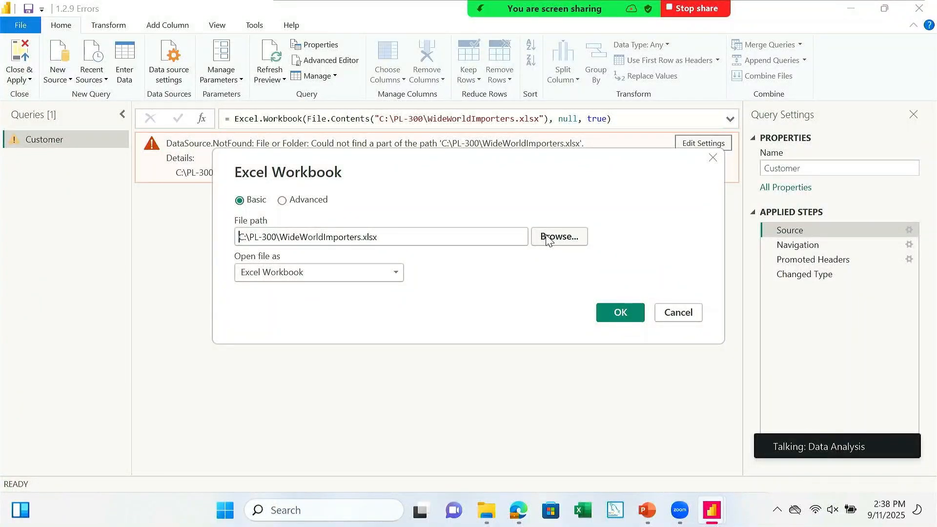
pyautogui.click(550, 241)
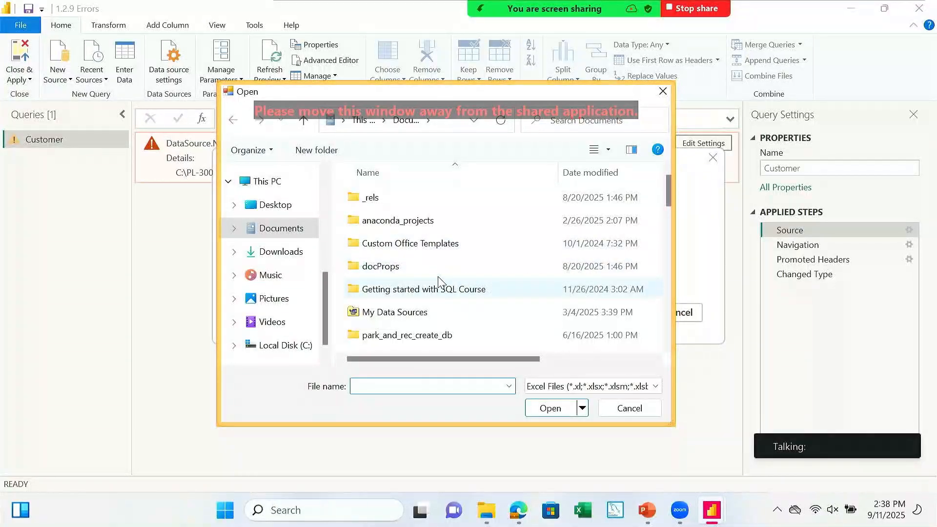
pyautogui.scroll(-3, 460, 255)
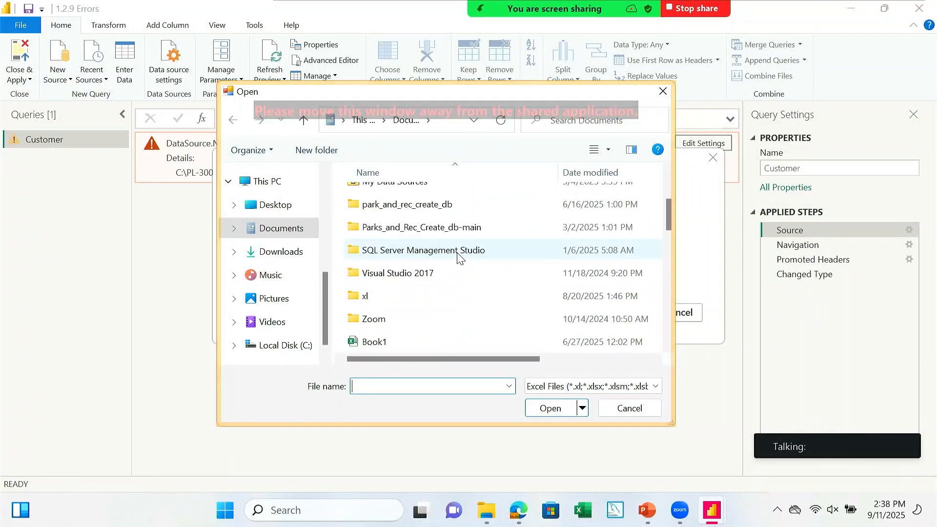
pyautogui.click(299, 252)
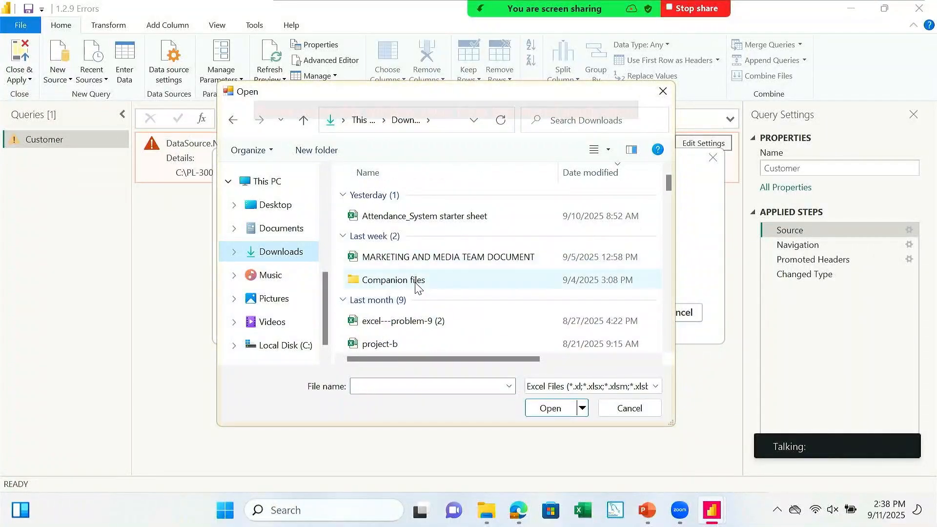
pyautogui.doubleClick(417, 286)
pyautogui.click(408, 244)
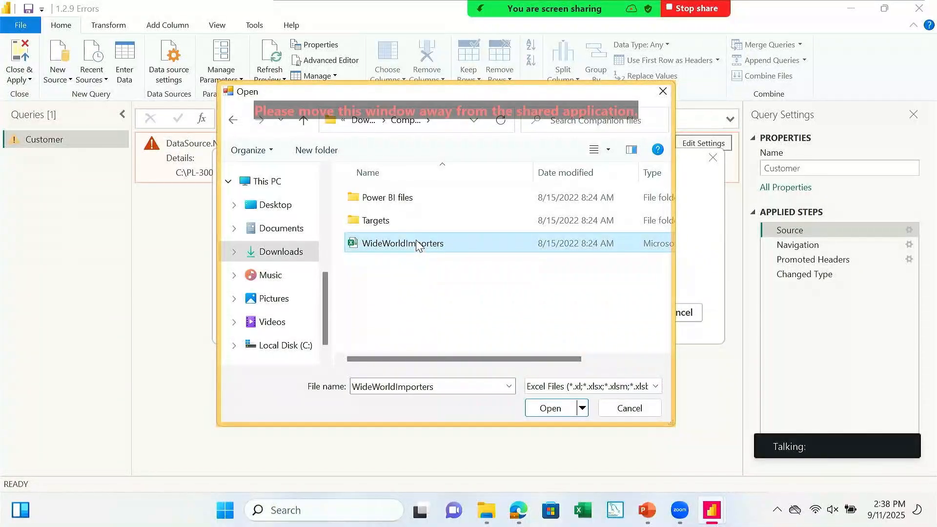
pyautogui.click(537, 416)
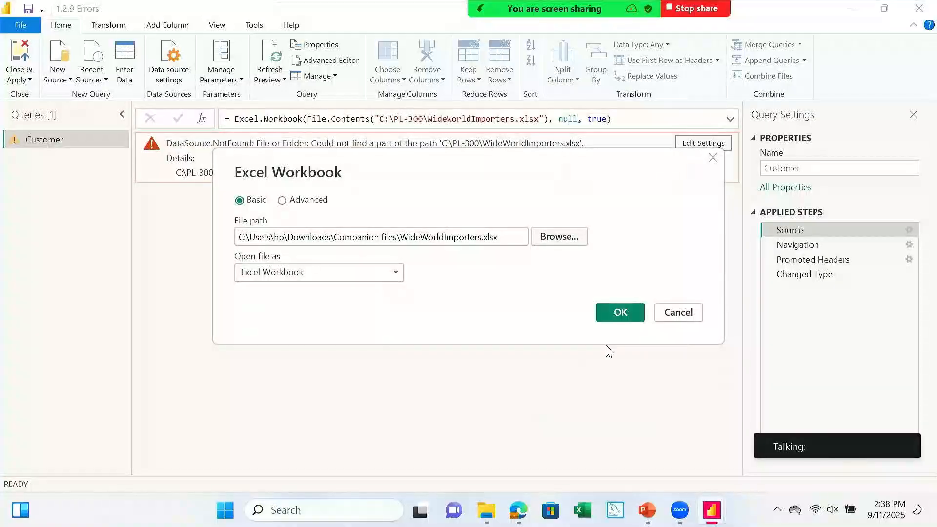
pyautogui.click(624, 317)
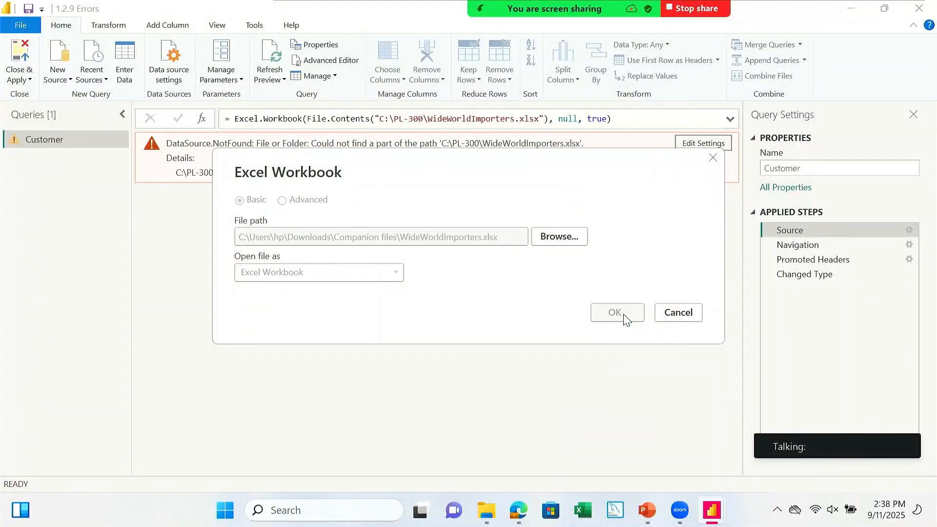